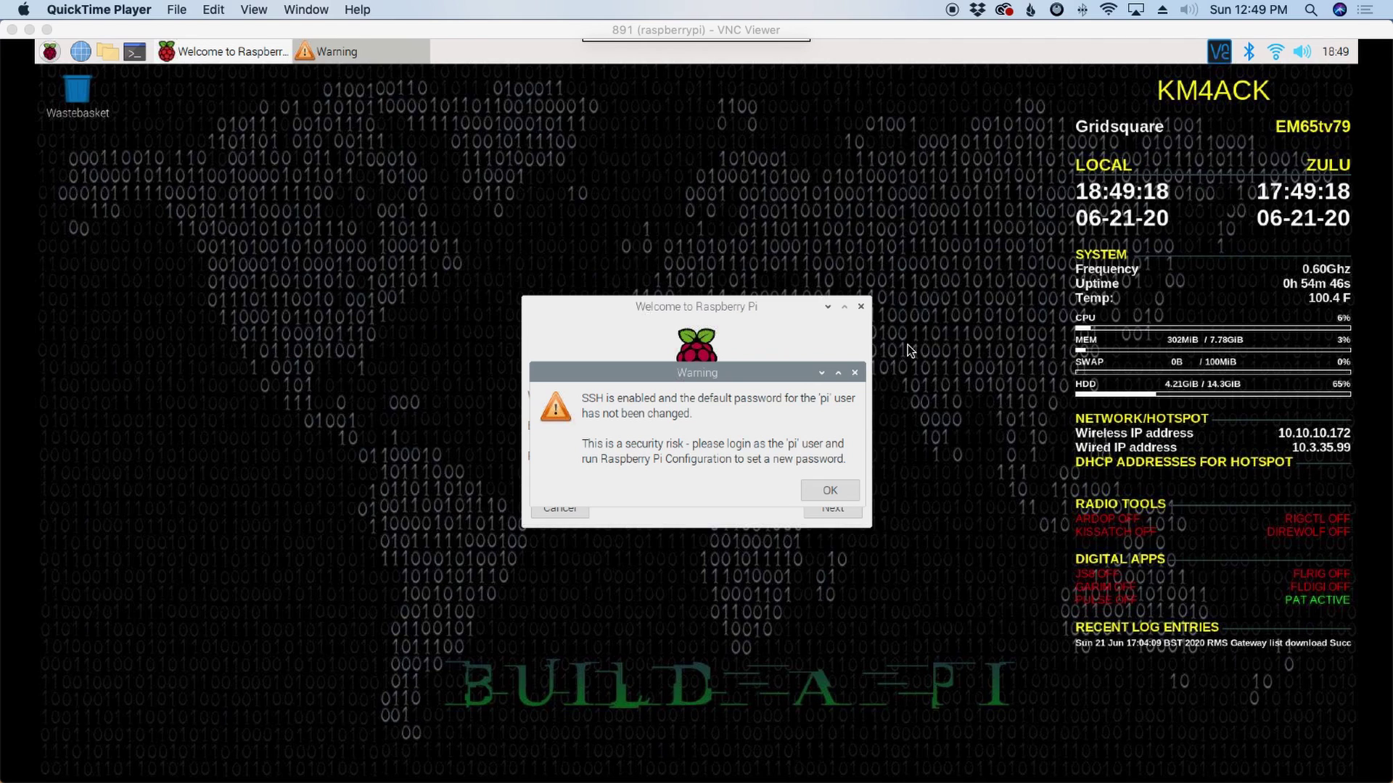
Dismiss the SSH password warning and welcome wizard, then open Raspberry Pi Configuration
left_click(830, 491)
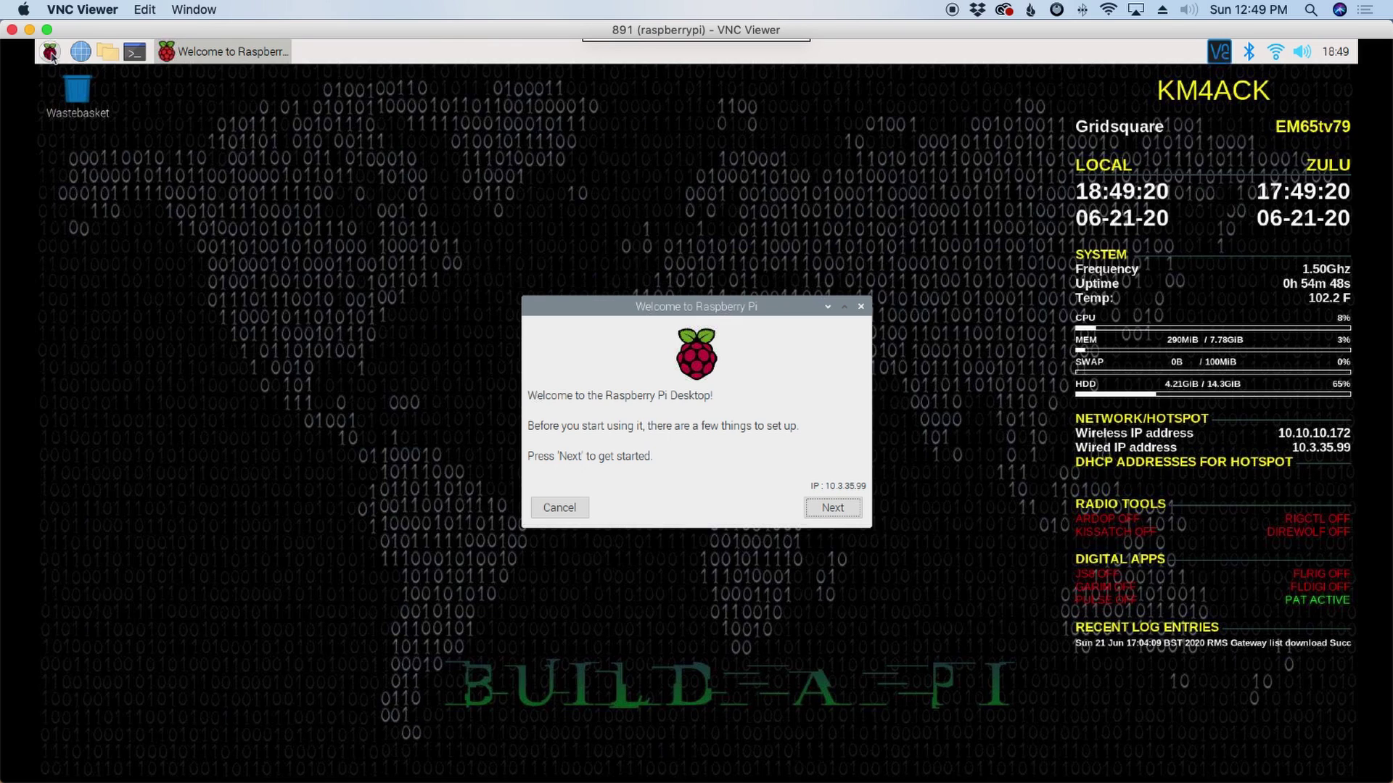
key("Escape")
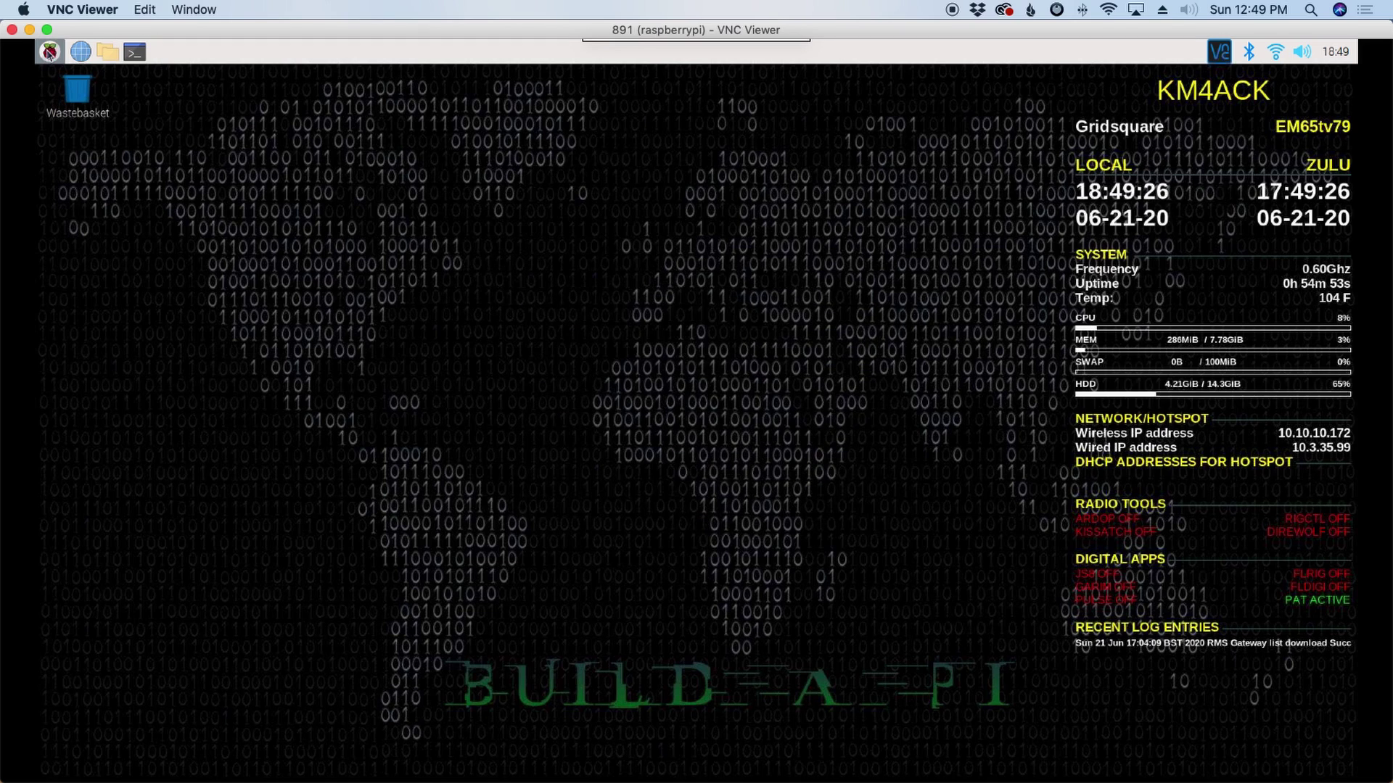
left_click(50, 53)
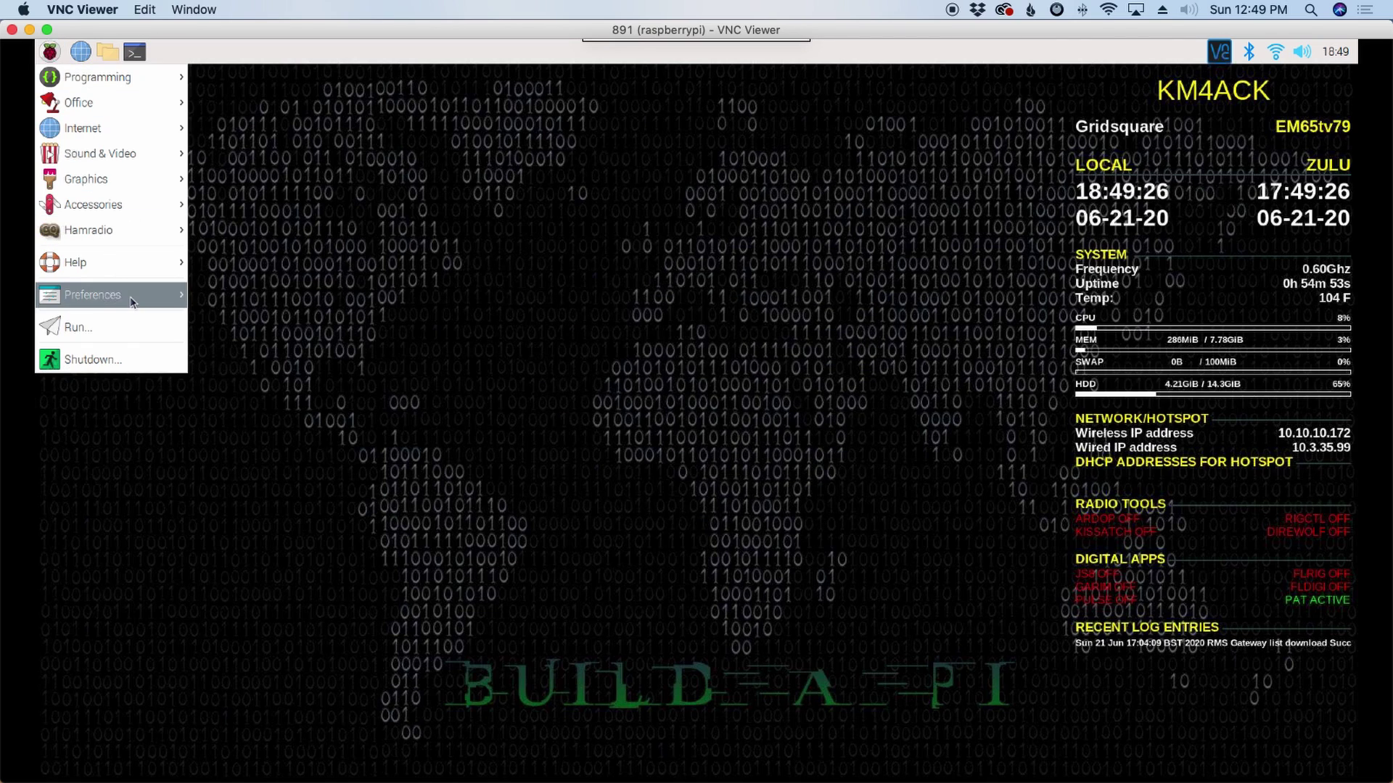
mouse_move(133, 302)
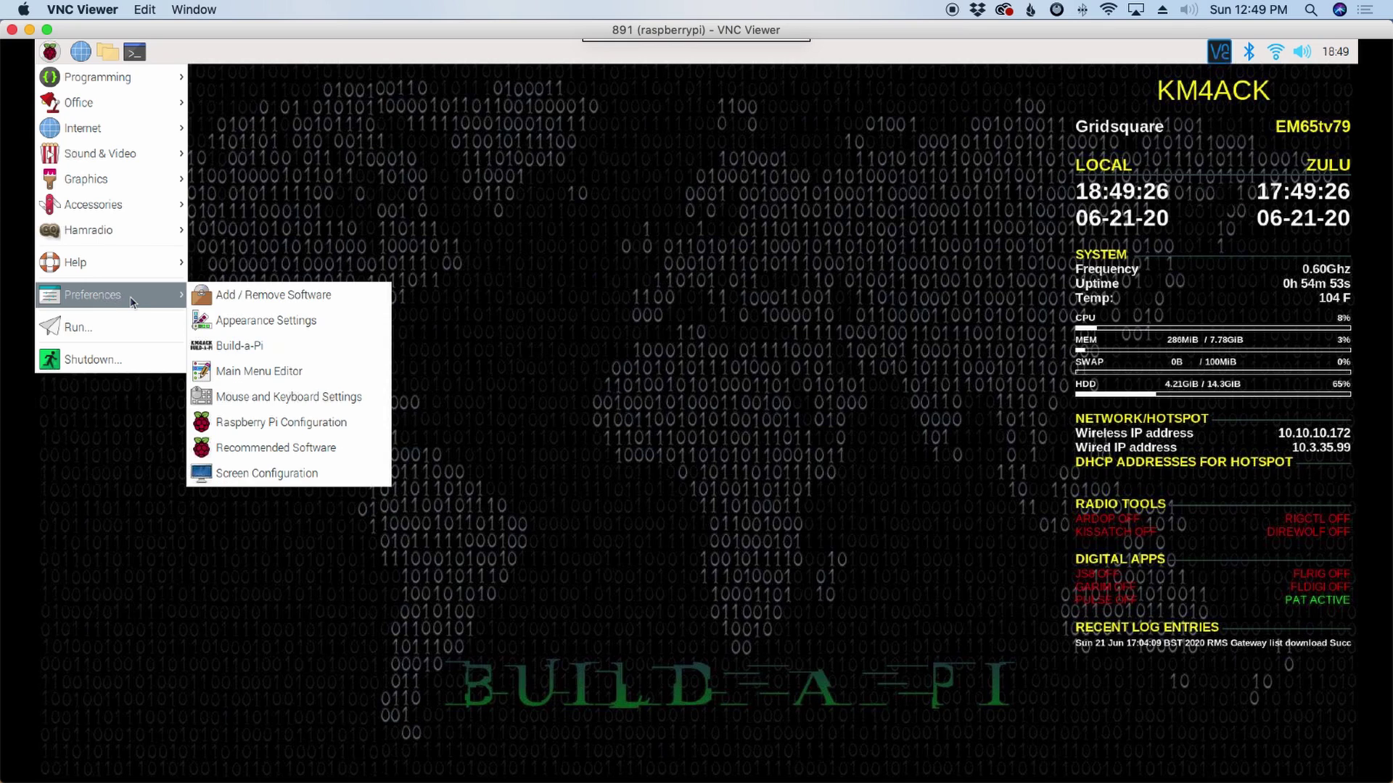
left_click(263, 423)
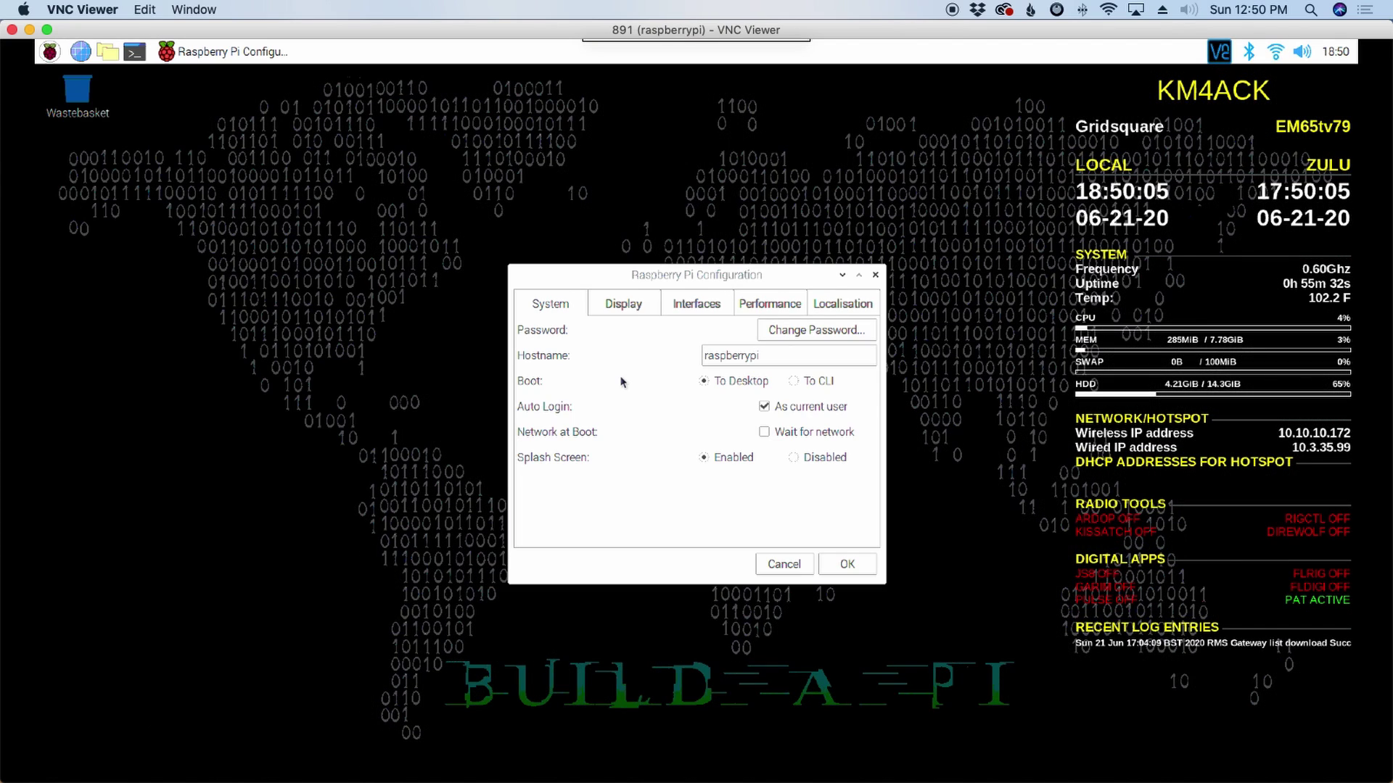
Enter a new pi user password and confirm it in Change Password
left_click(818, 330)
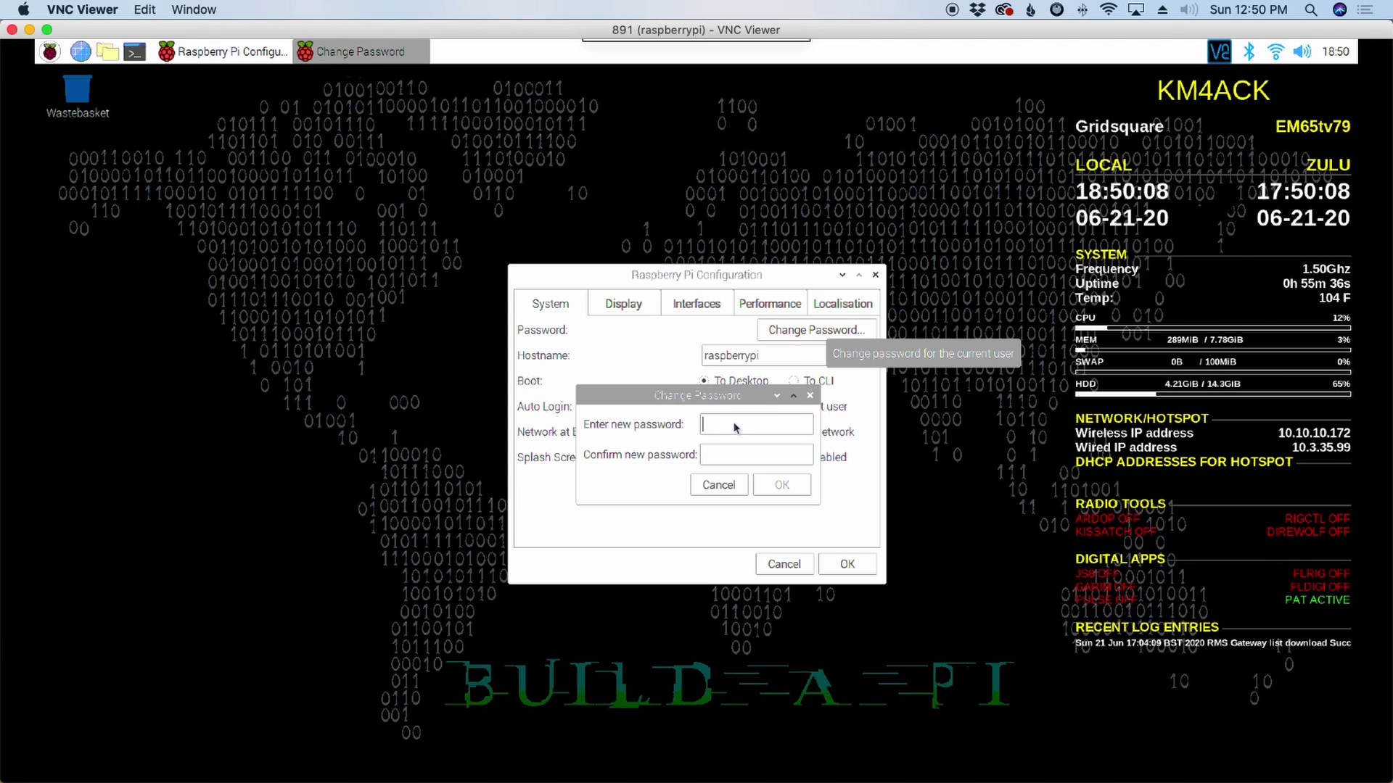
type("••••••")
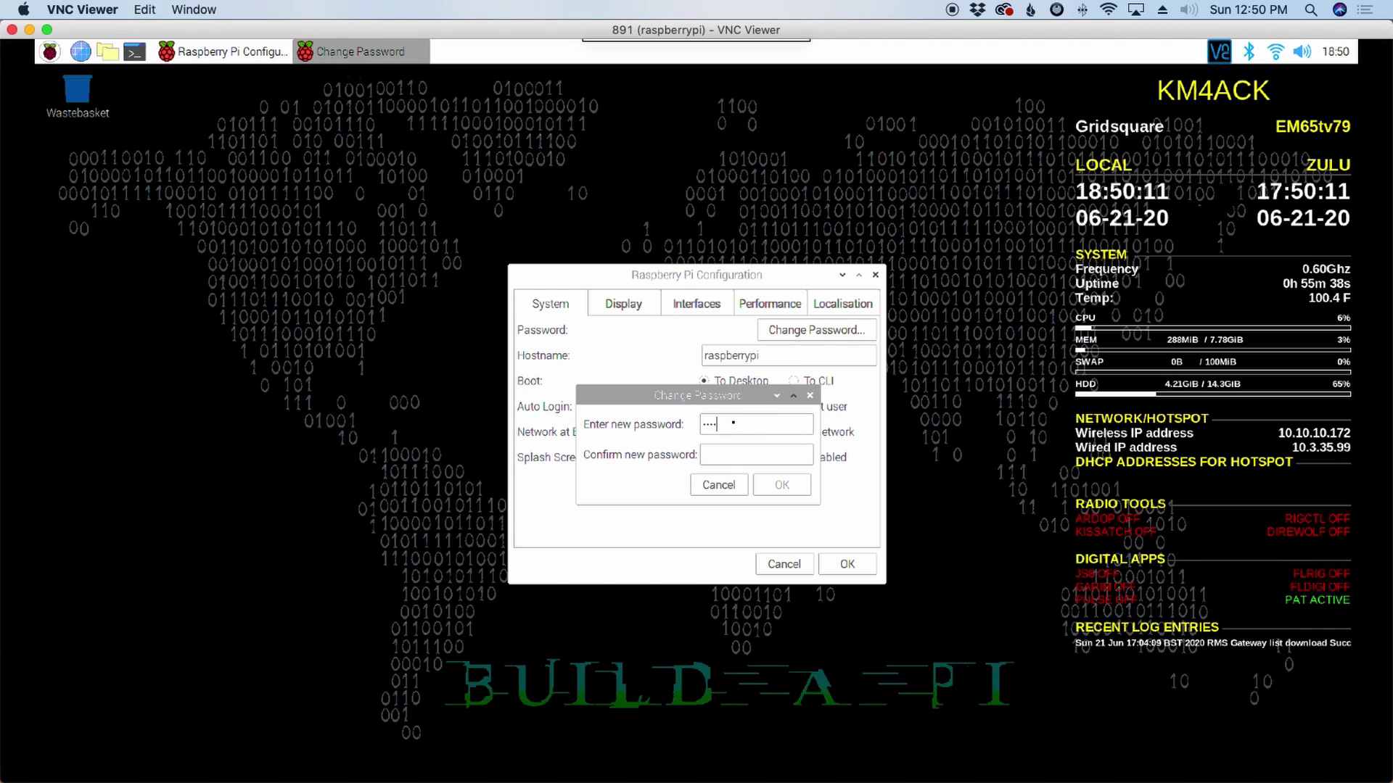
key("Tab")
type("•••••••")
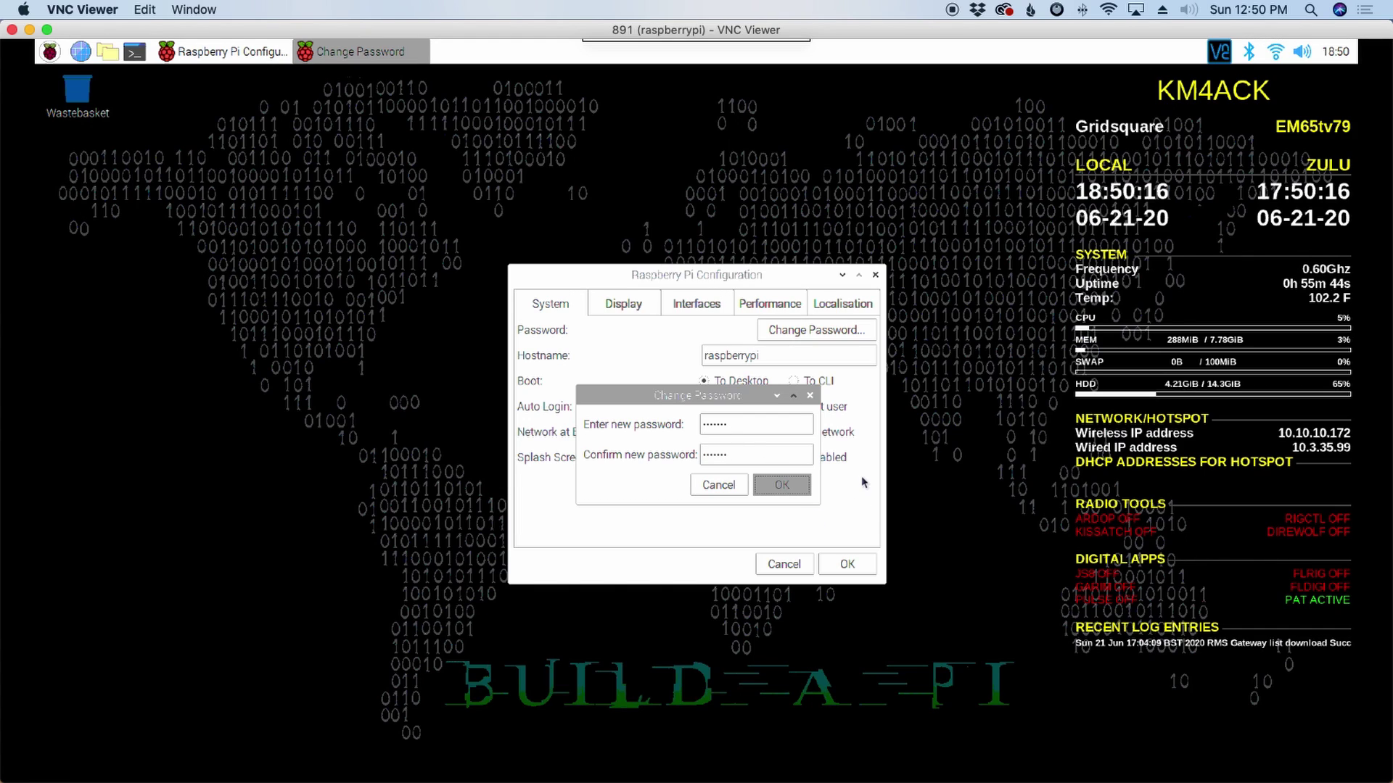
Save the new password and replace the raspberrypi hostname with video-pi
key("Return")
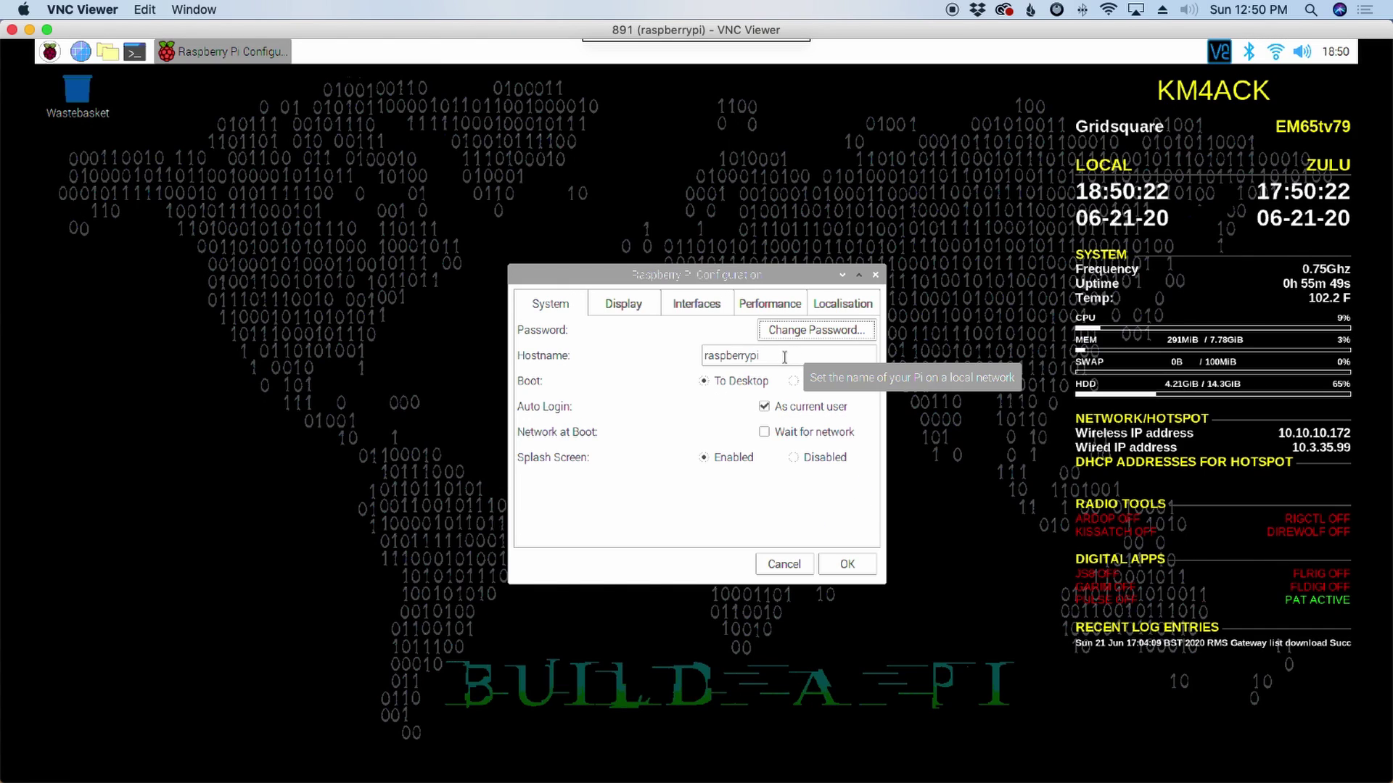
left_click(755, 355)
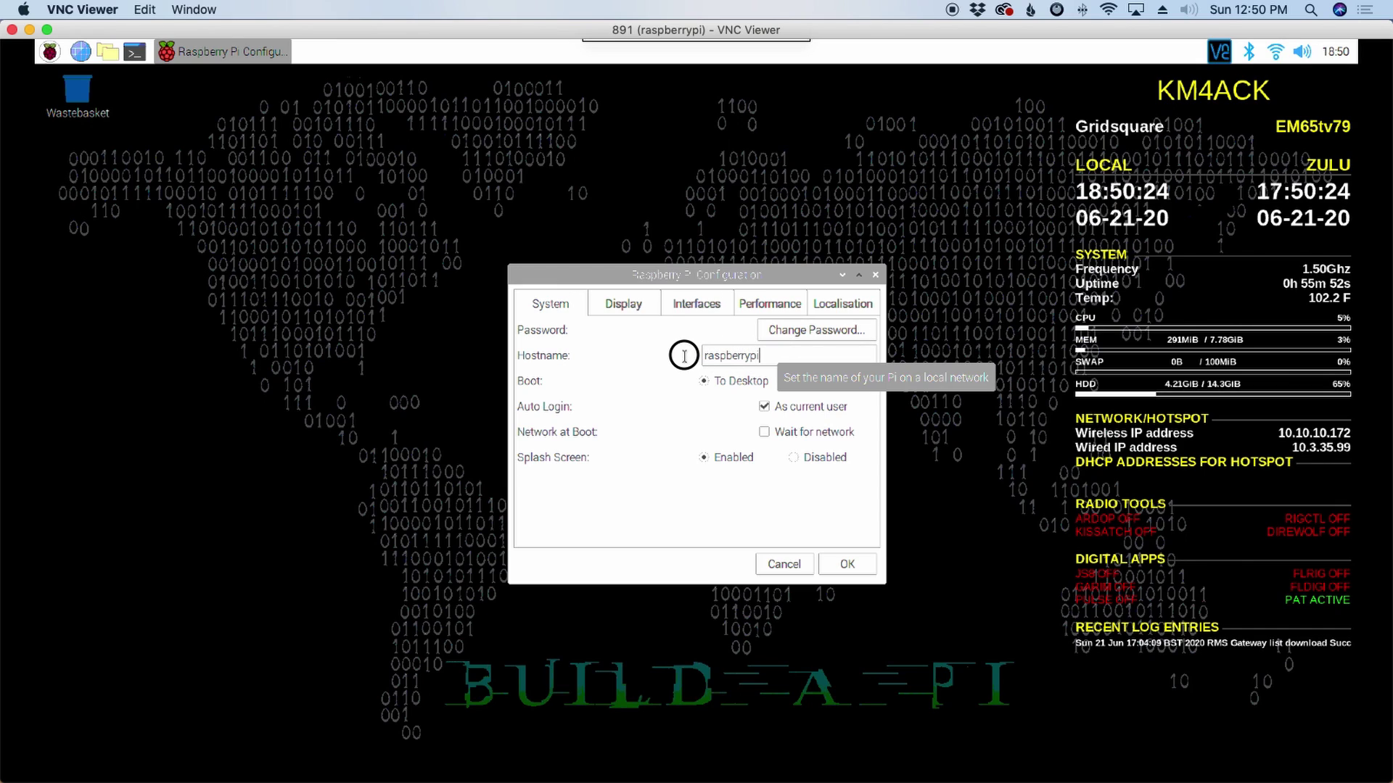
key("shift+Left")
key("shift+Left")
key("shift+Left")
key("shift+Left")
key("shift+Left")
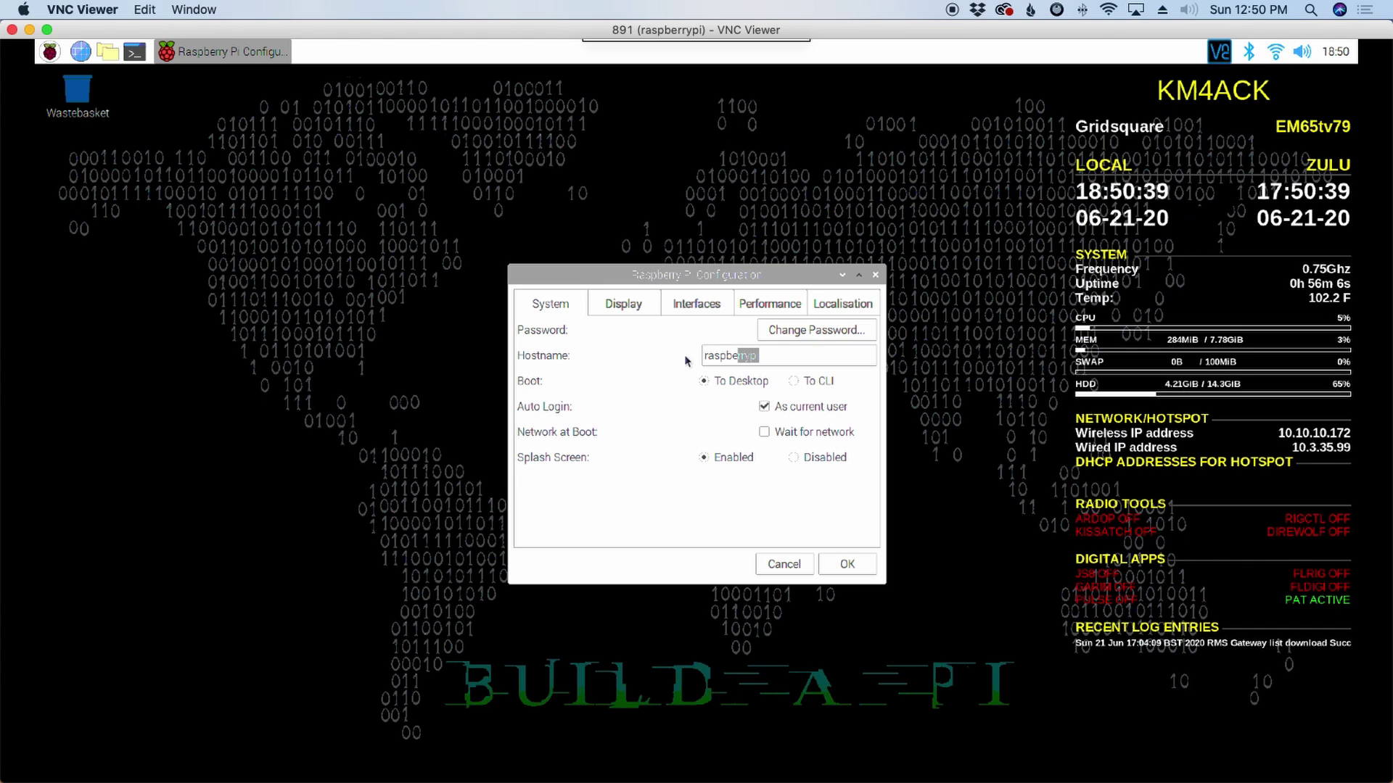
left_click(775, 355)
key("BackSpace")
left_click_drag(775, 355, 678, 353)
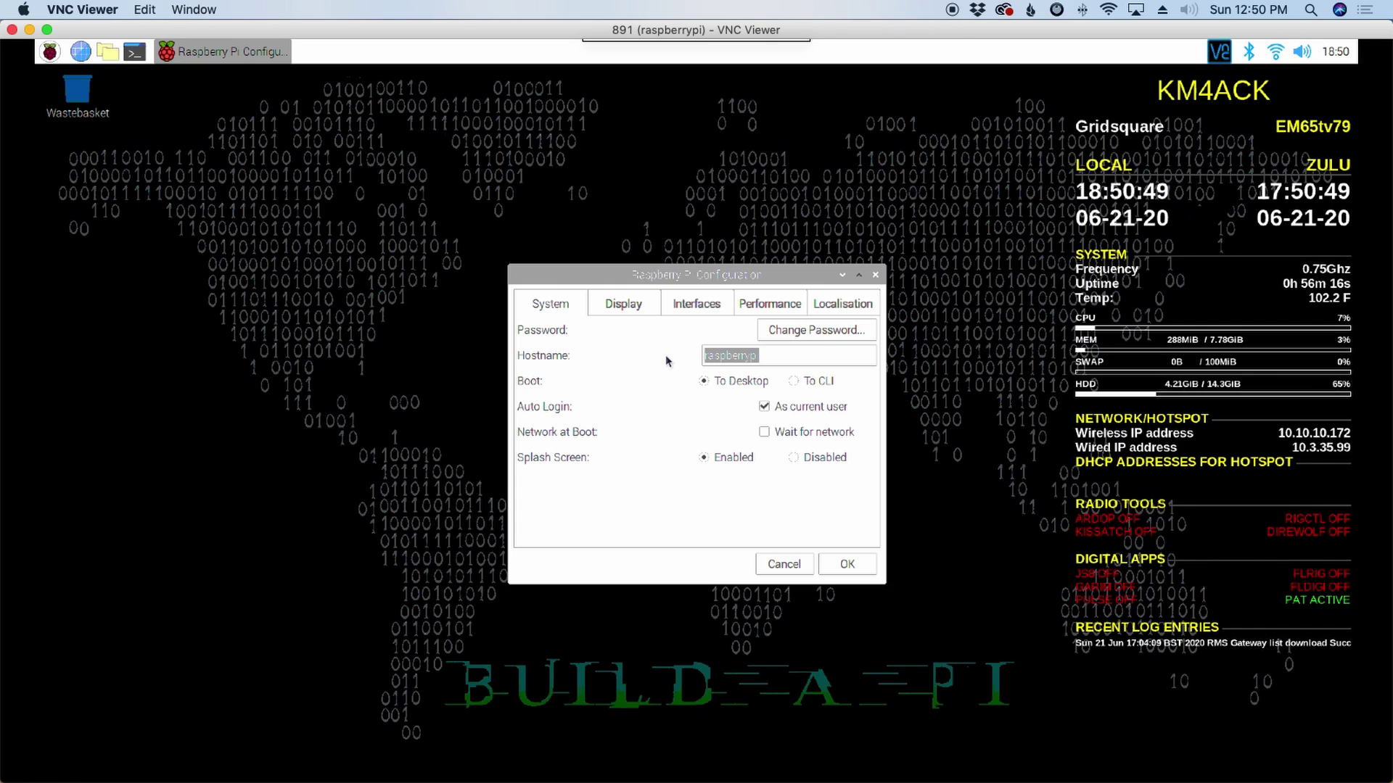
type("video-")
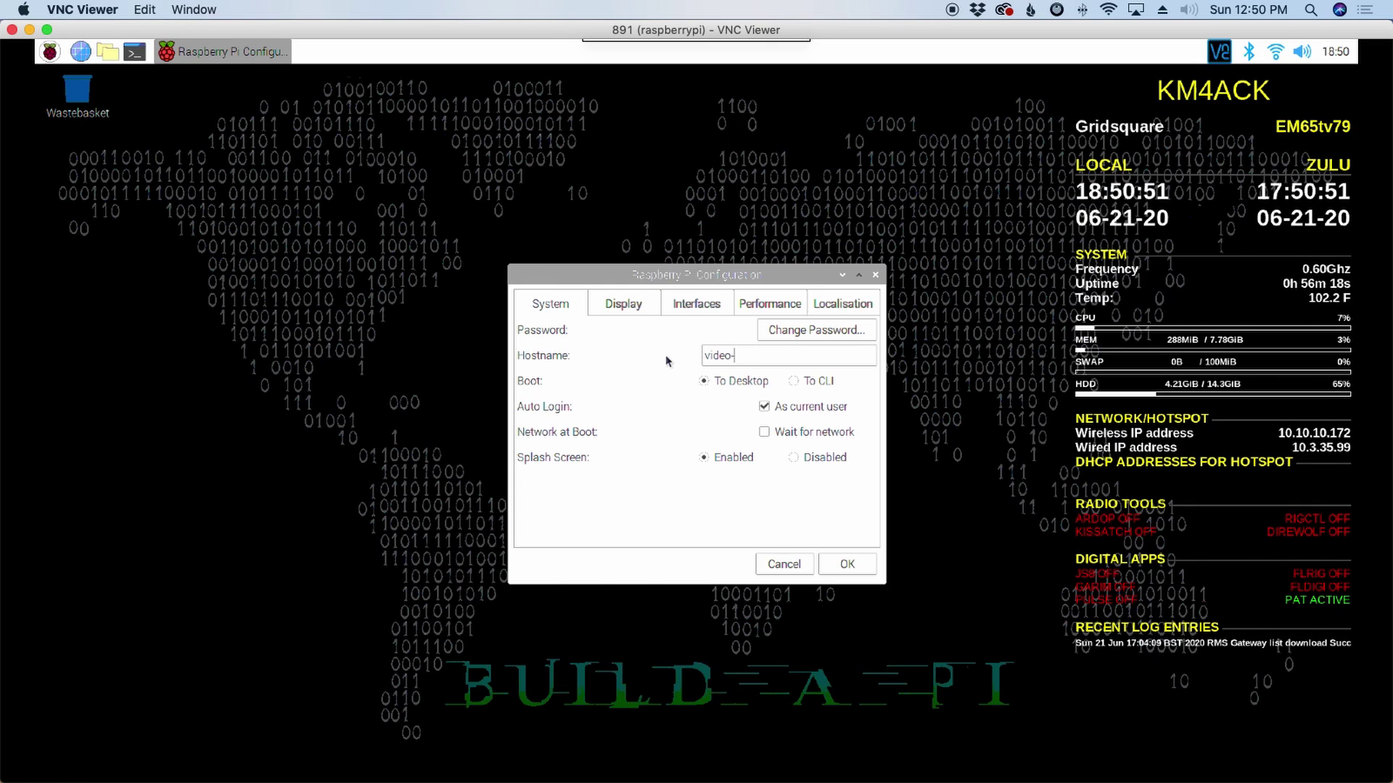
type("pi")
Set the timezone to America/Chicago, apply the settings, and decline rebooting now
left_click(841, 305)
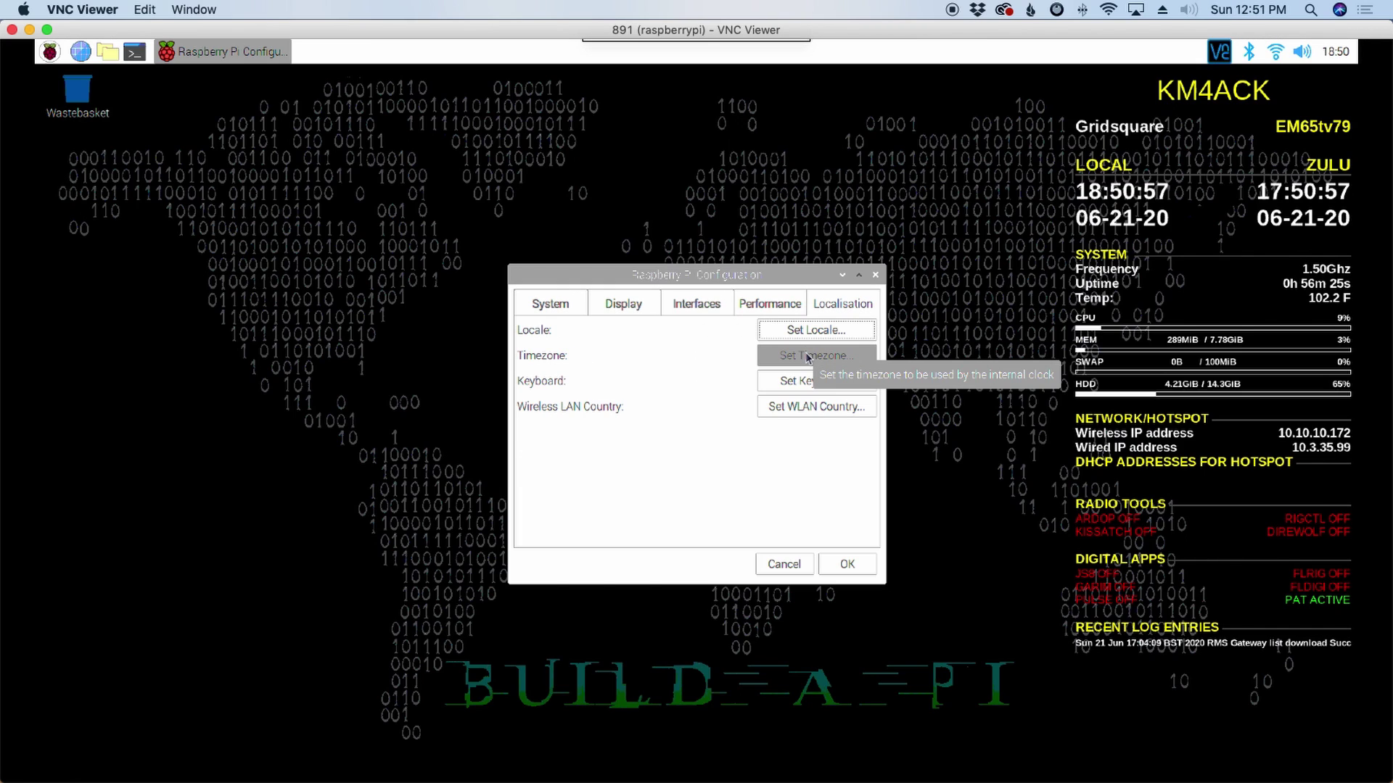
left_click(843, 354)
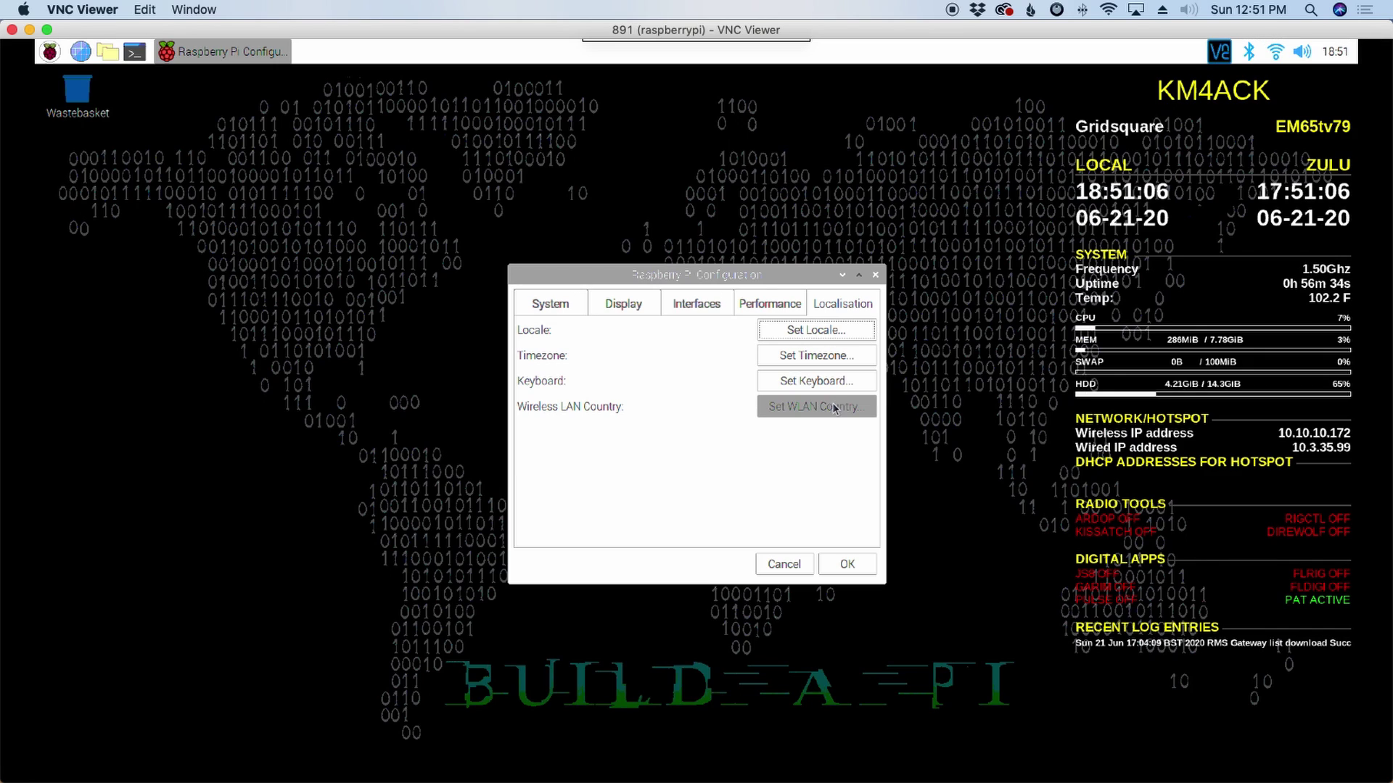
left_click(828, 365)
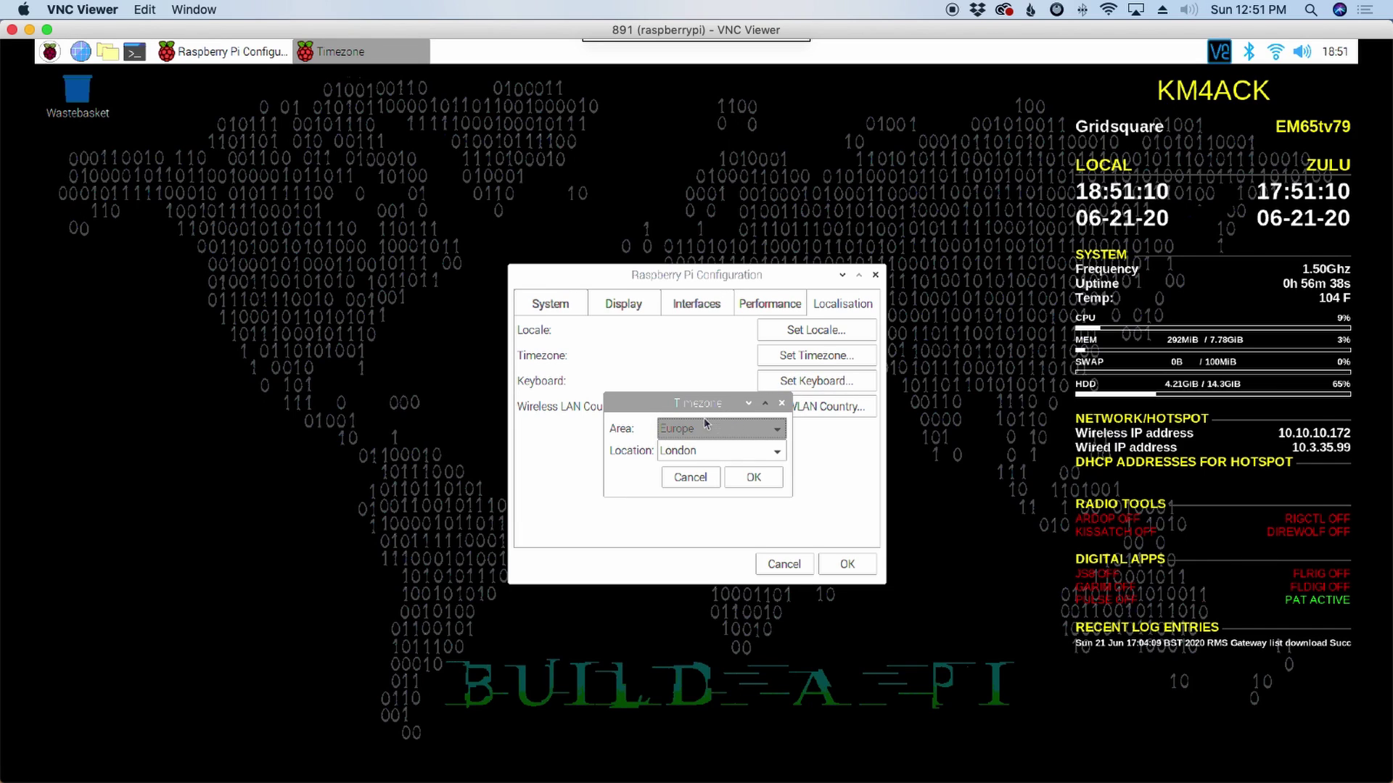
left_click(718, 429)
left_click(696, 80)
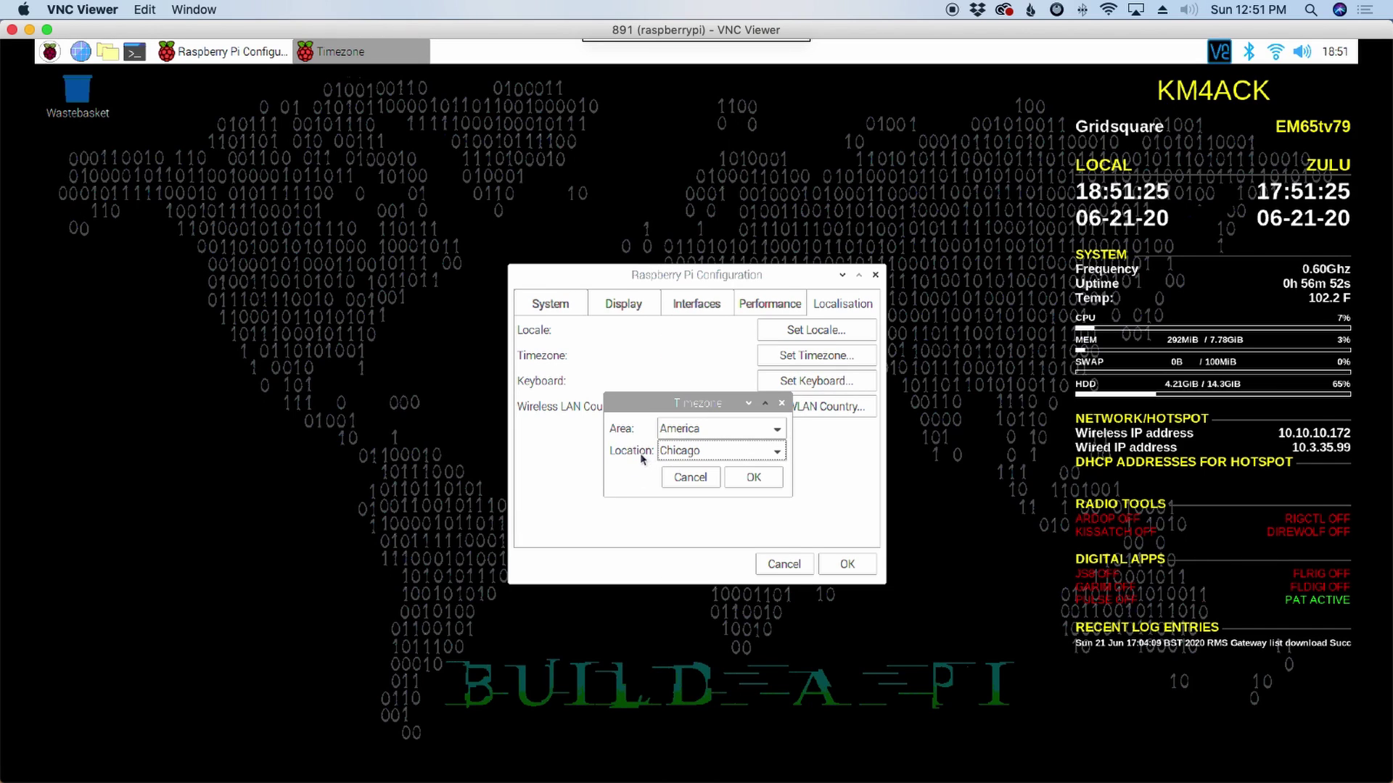
left_click(747, 477)
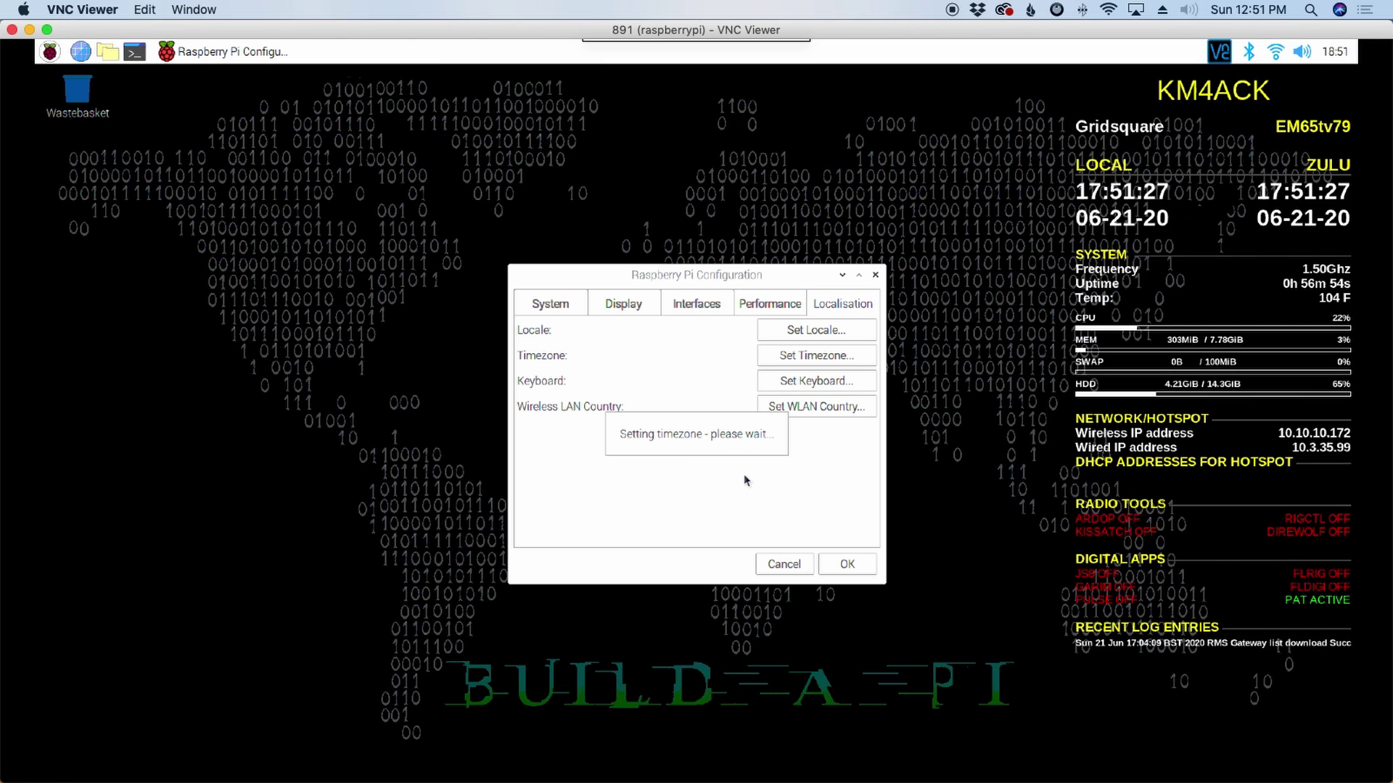
left_click(838, 563)
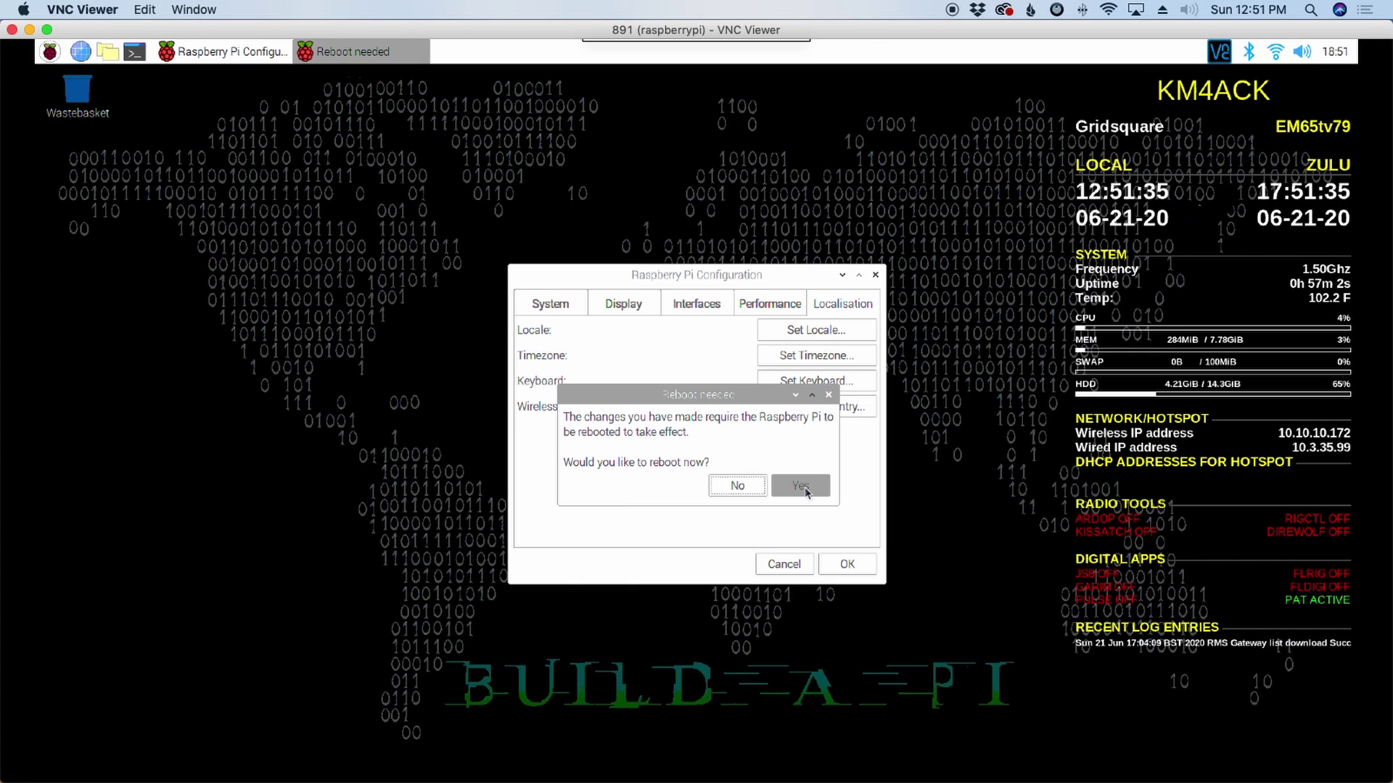
left_click(741, 491)
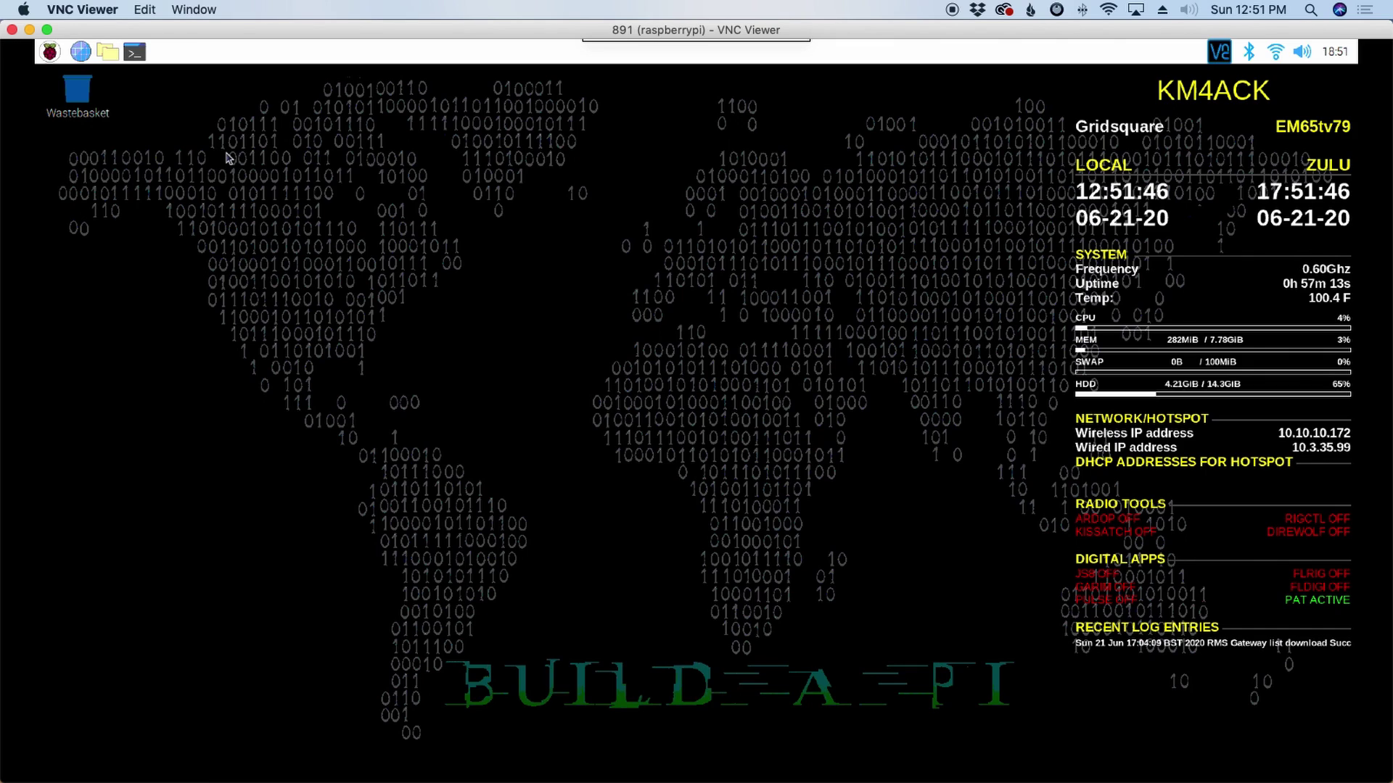
Launch FLRig from the Hamradio menu, move its window right, and open Config > Setup
left_click(50, 52)
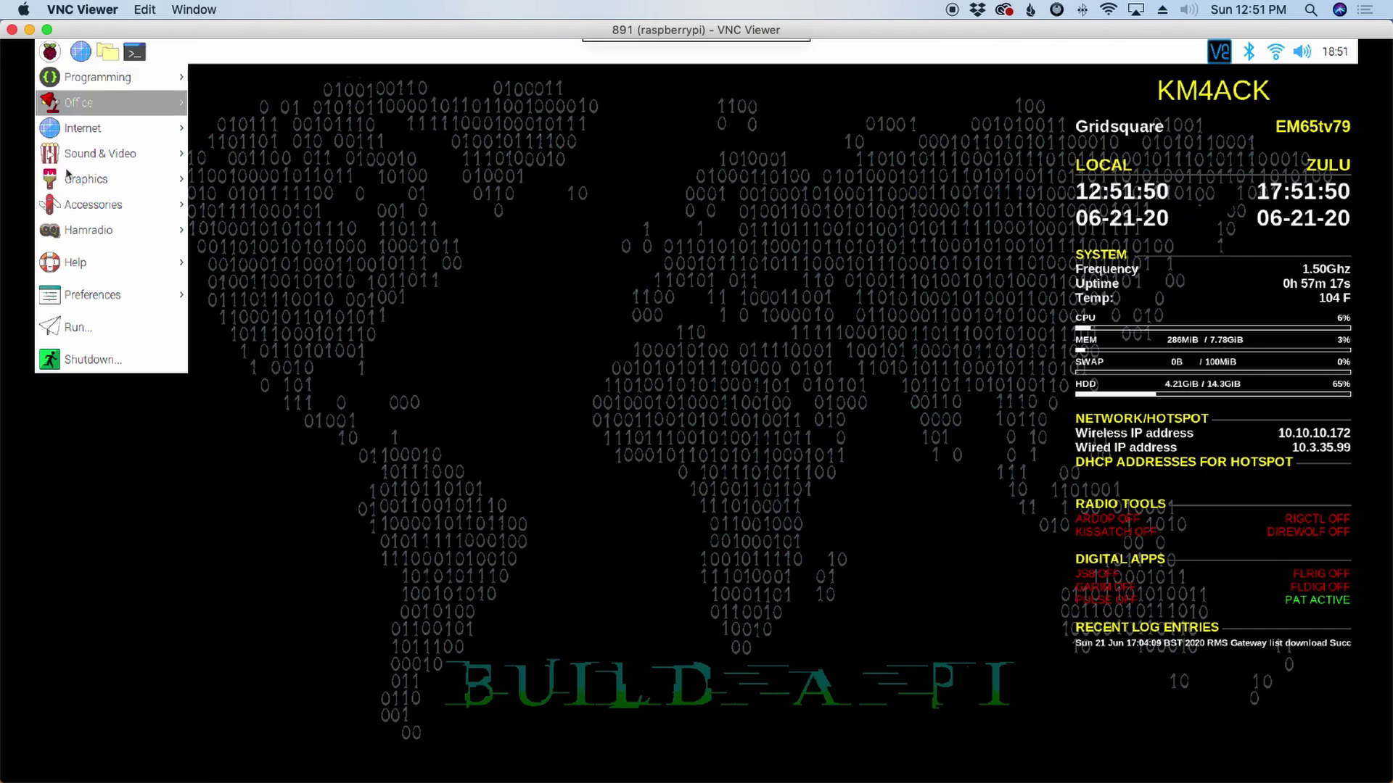
mouse_move(115, 232)
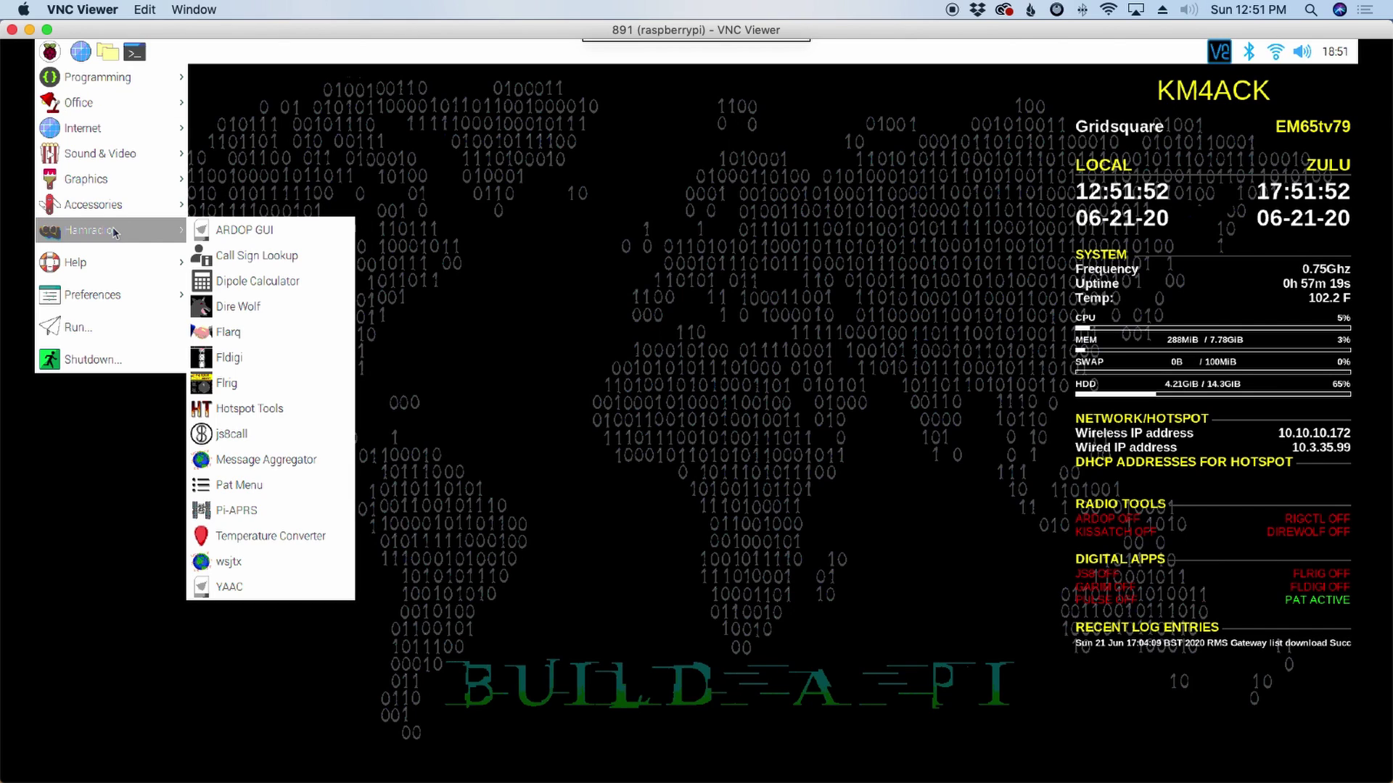
left_click(245, 392)
left_click_drag(190, 62, 880, 139)
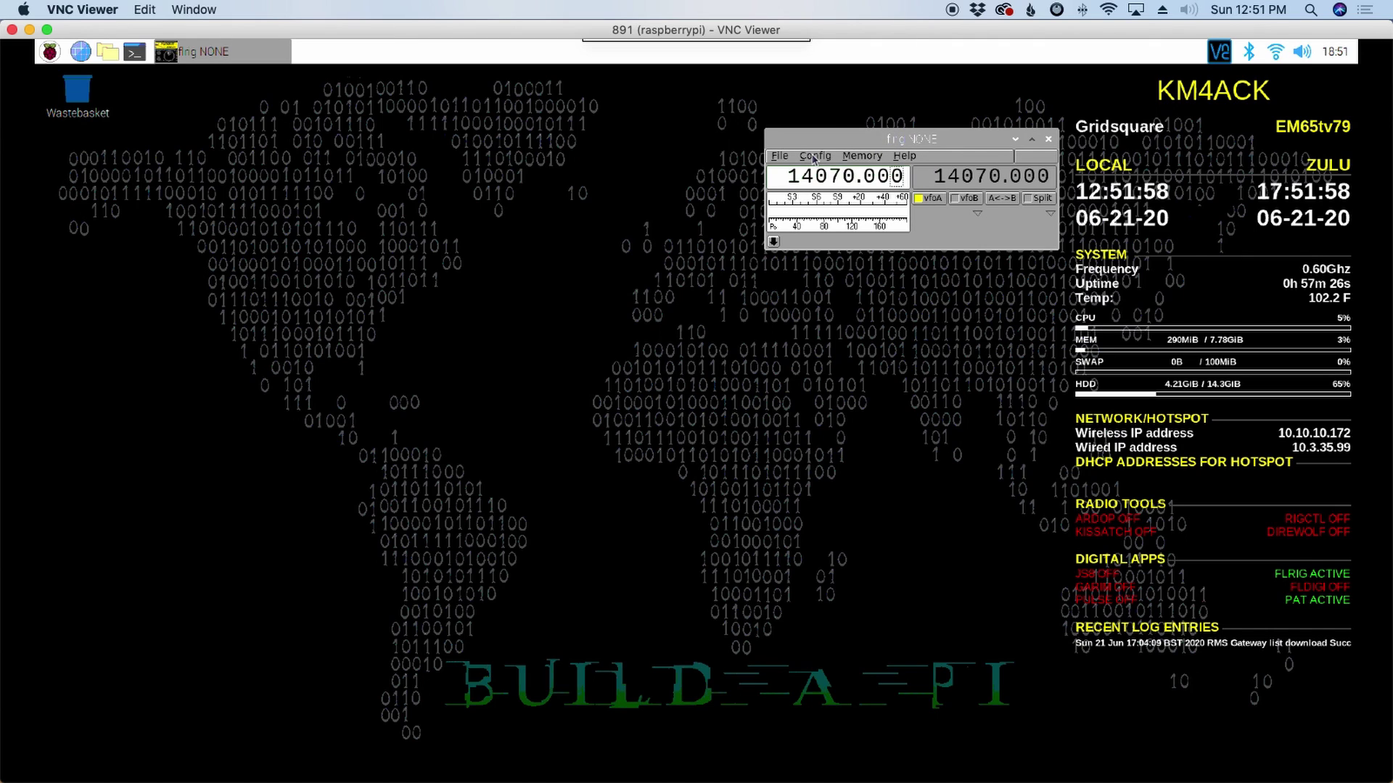
left_click(813, 156)
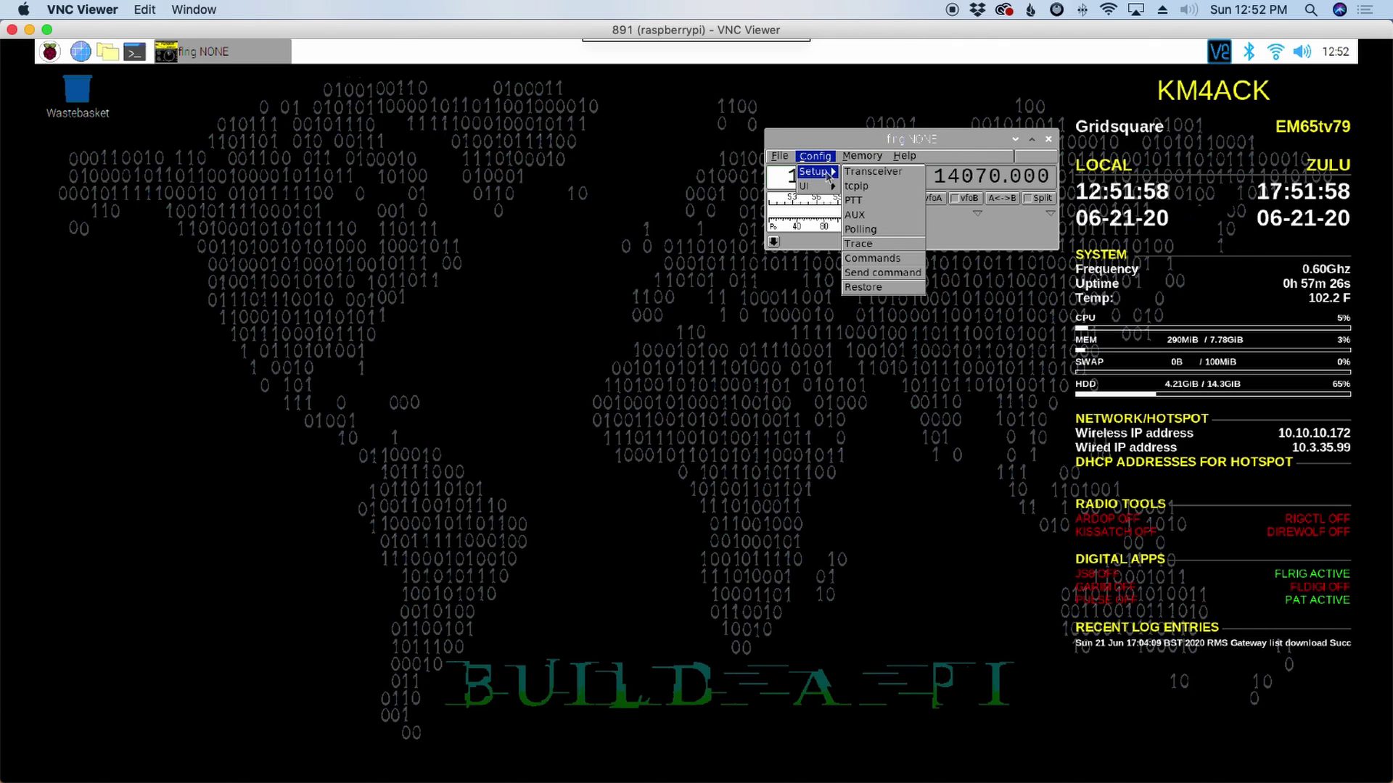
Select FT-891 as the rig model on the Xcvr configuration page
left_click(845, 173)
left_click(723, 258)
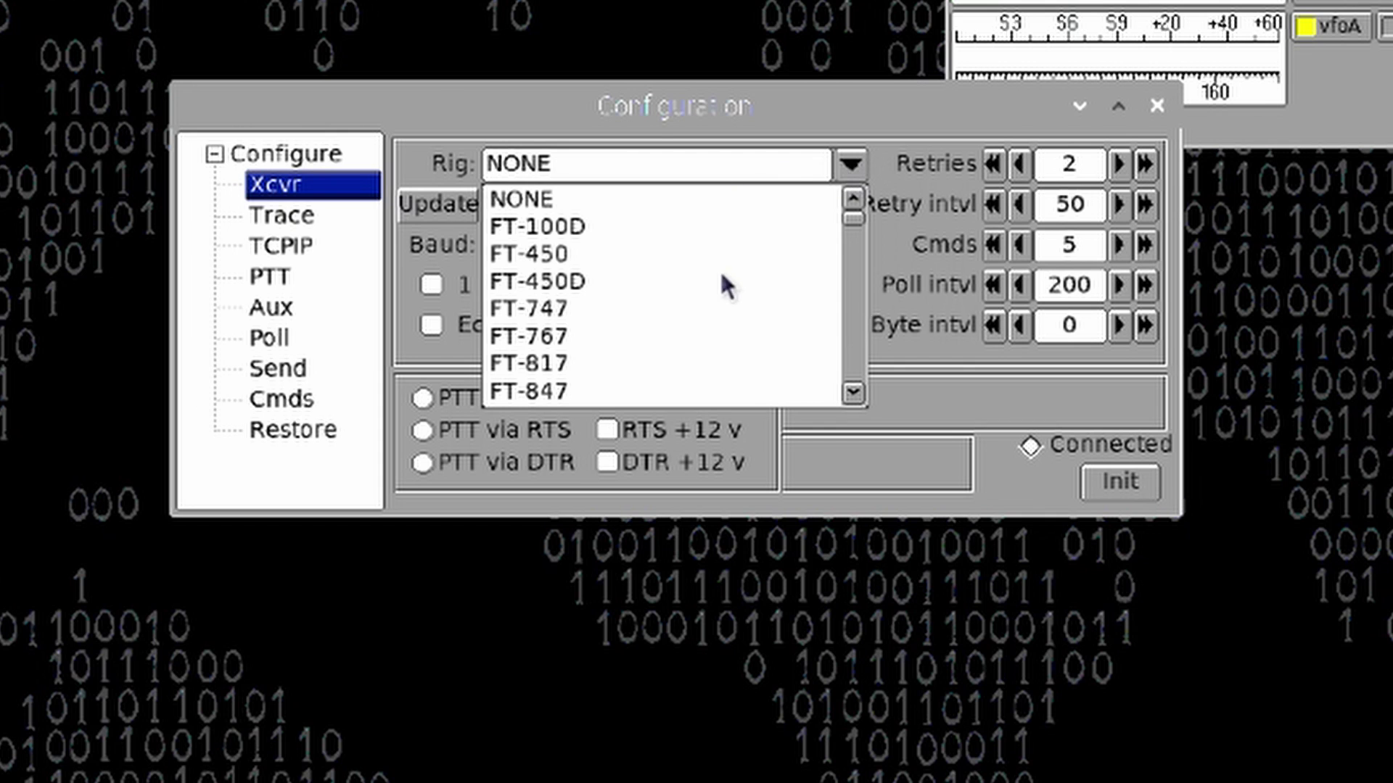
left_click(853, 393)
left_click(853, 392)
left_click(853, 392)
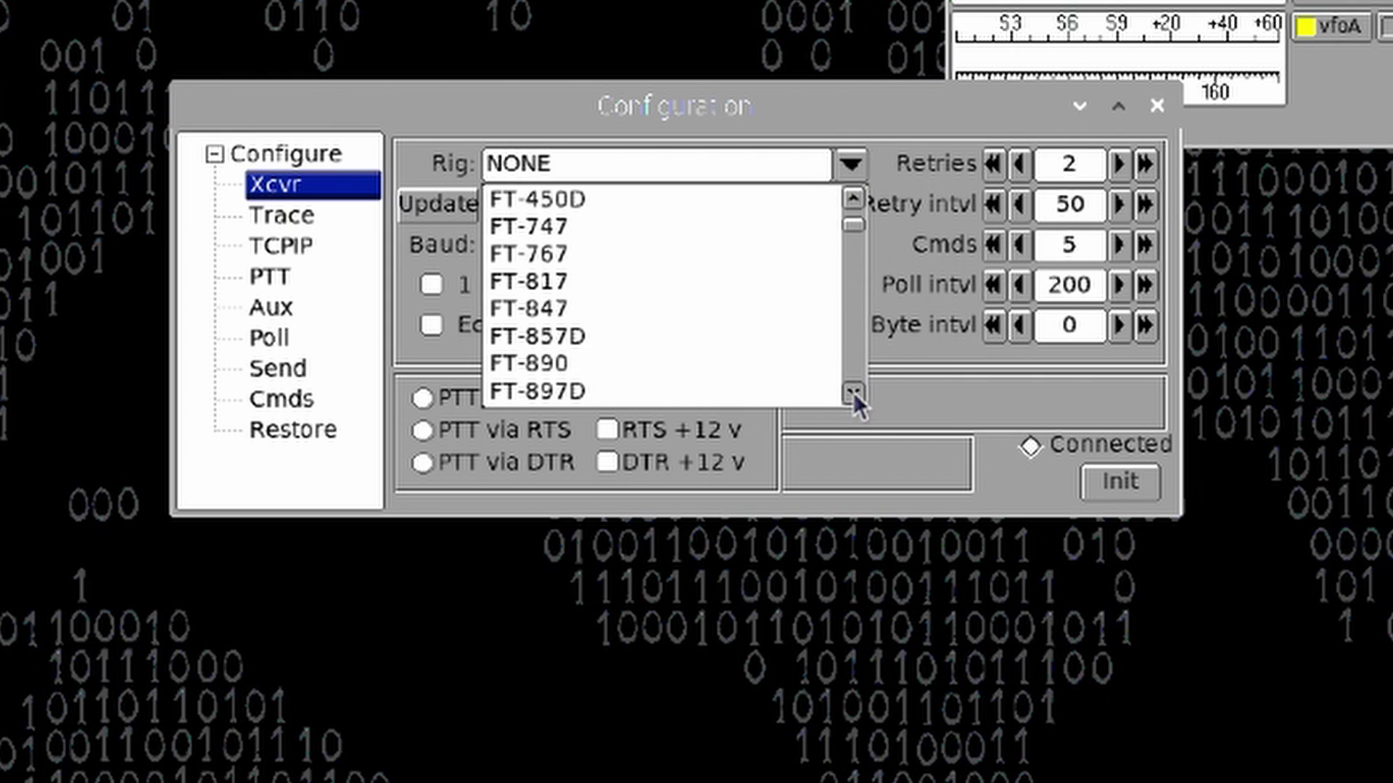
left_click(853, 393)
left_click(854, 393)
left_click(853, 392)
left_click(544, 336)
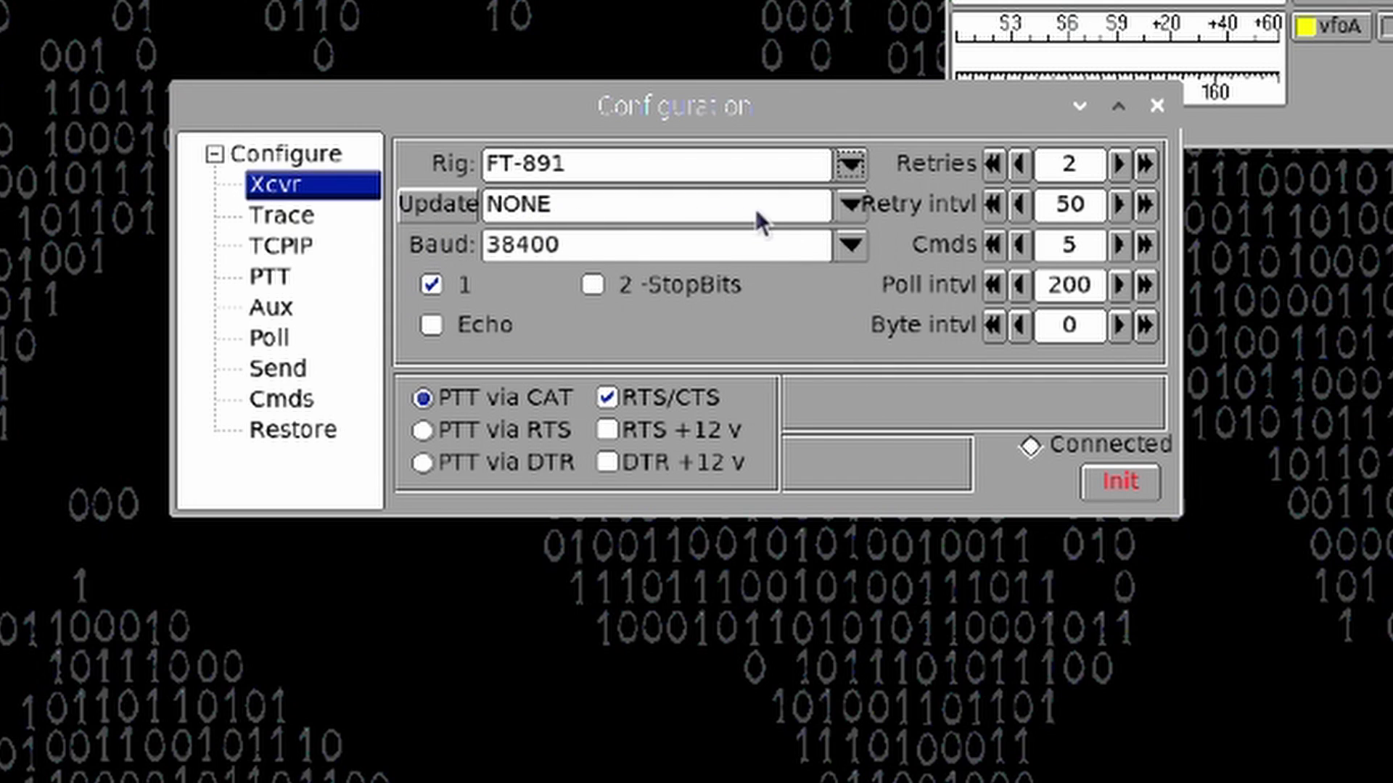
Choose the radio's USB serial port at 4800 baud and re-initialize the connection
left_click(850, 205)
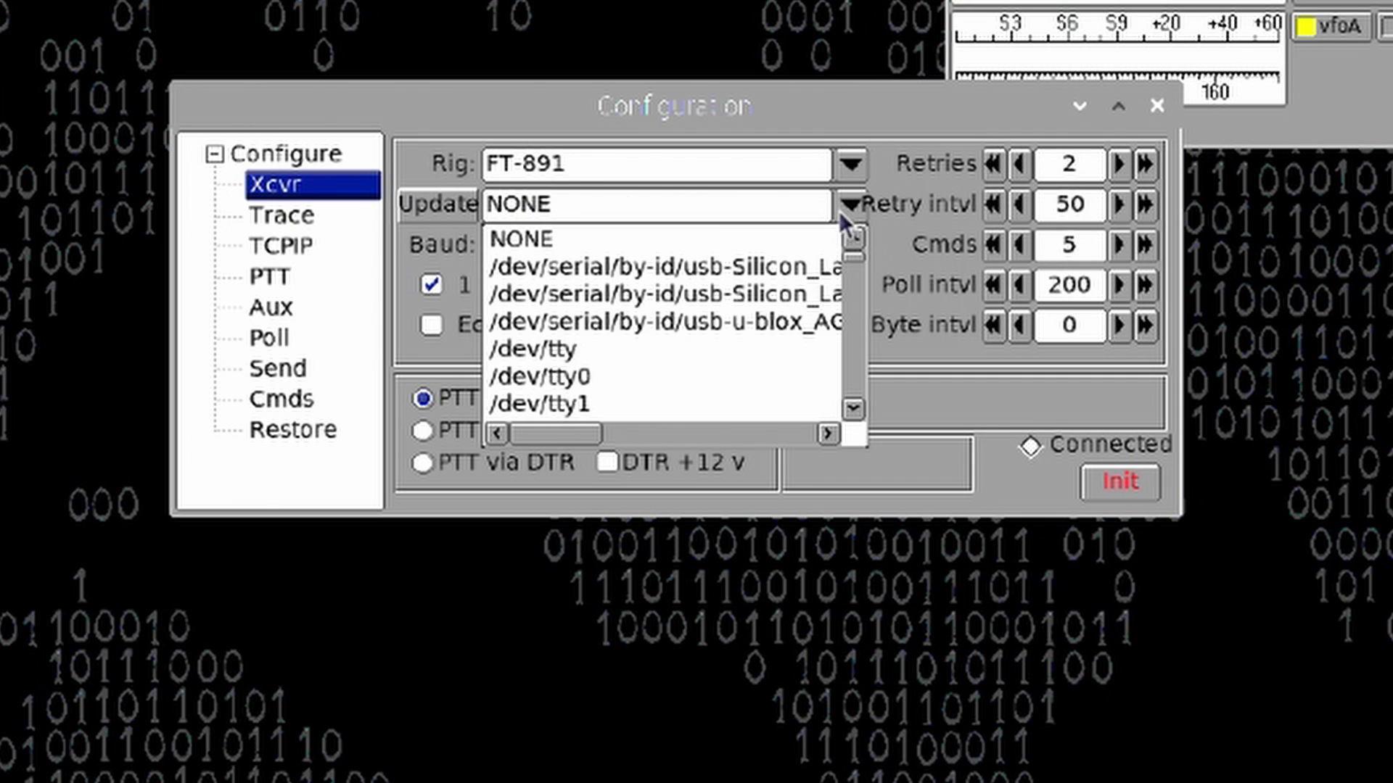
left_click_drag(577, 431, 801, 433)
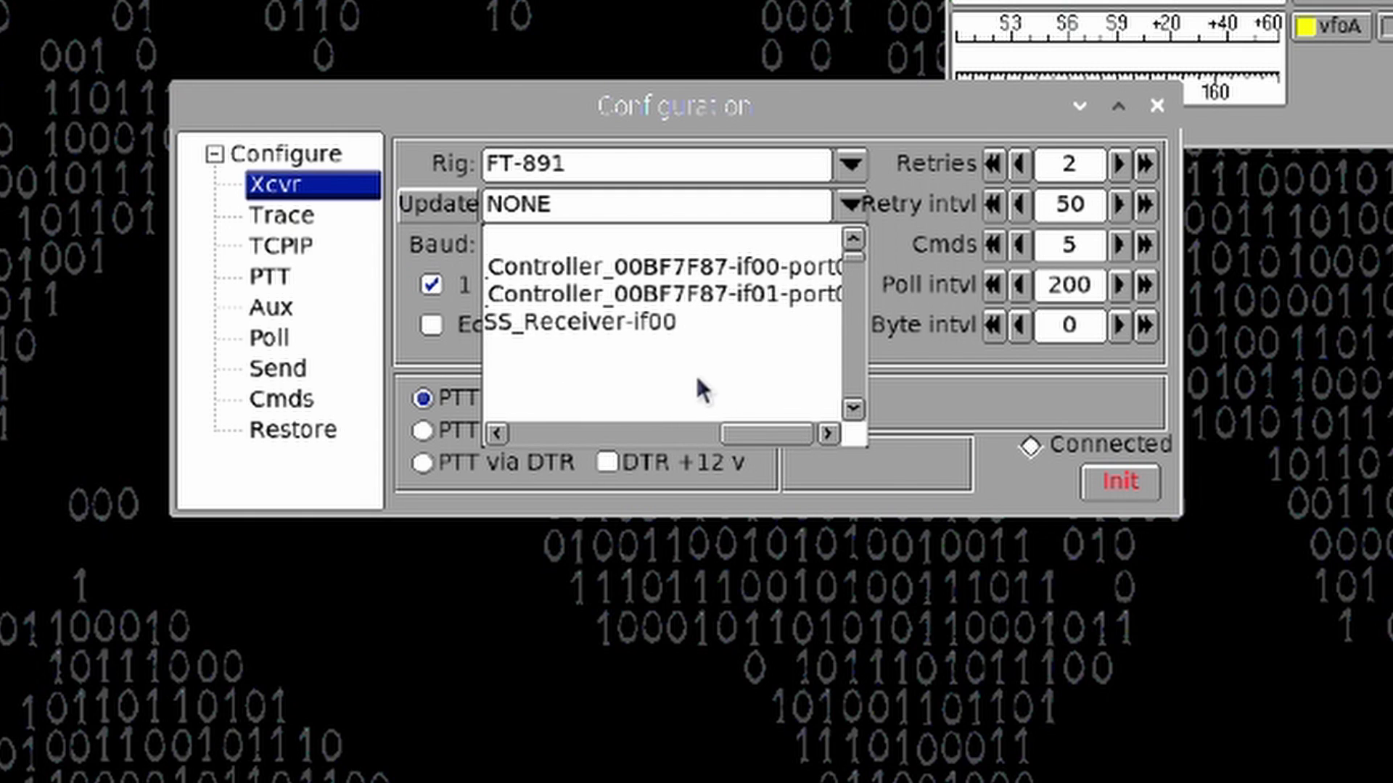
left_click(652, 264)
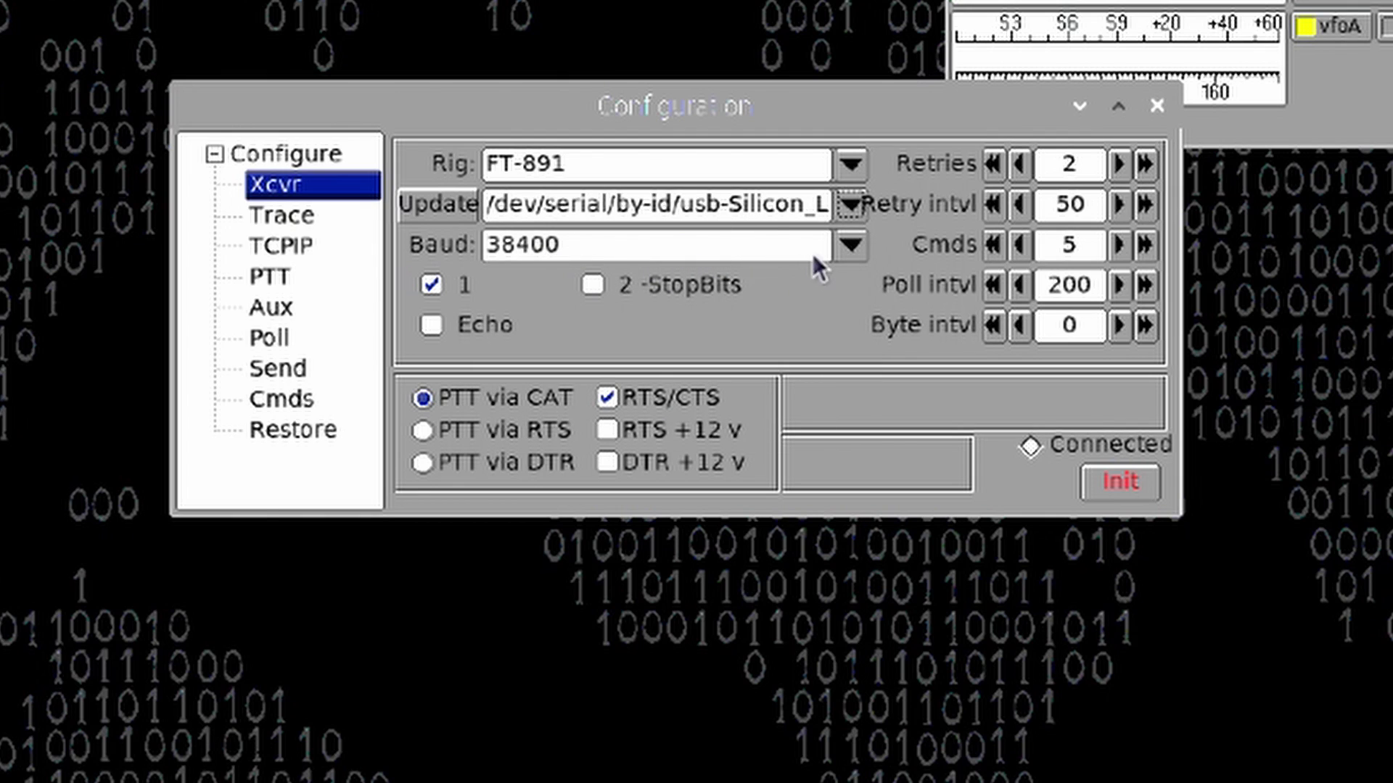
left_click(846, 249)
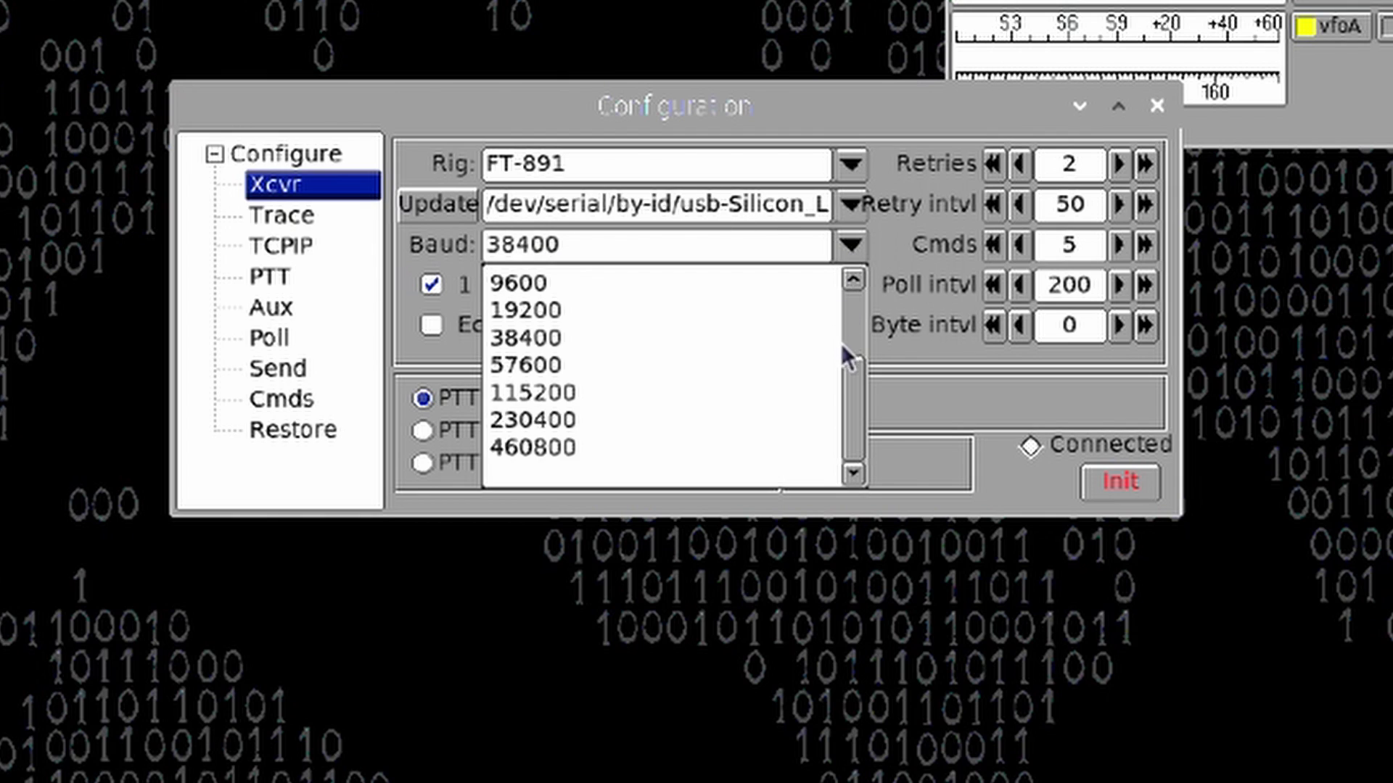
left_click_drag(862, 389, 858, 309)
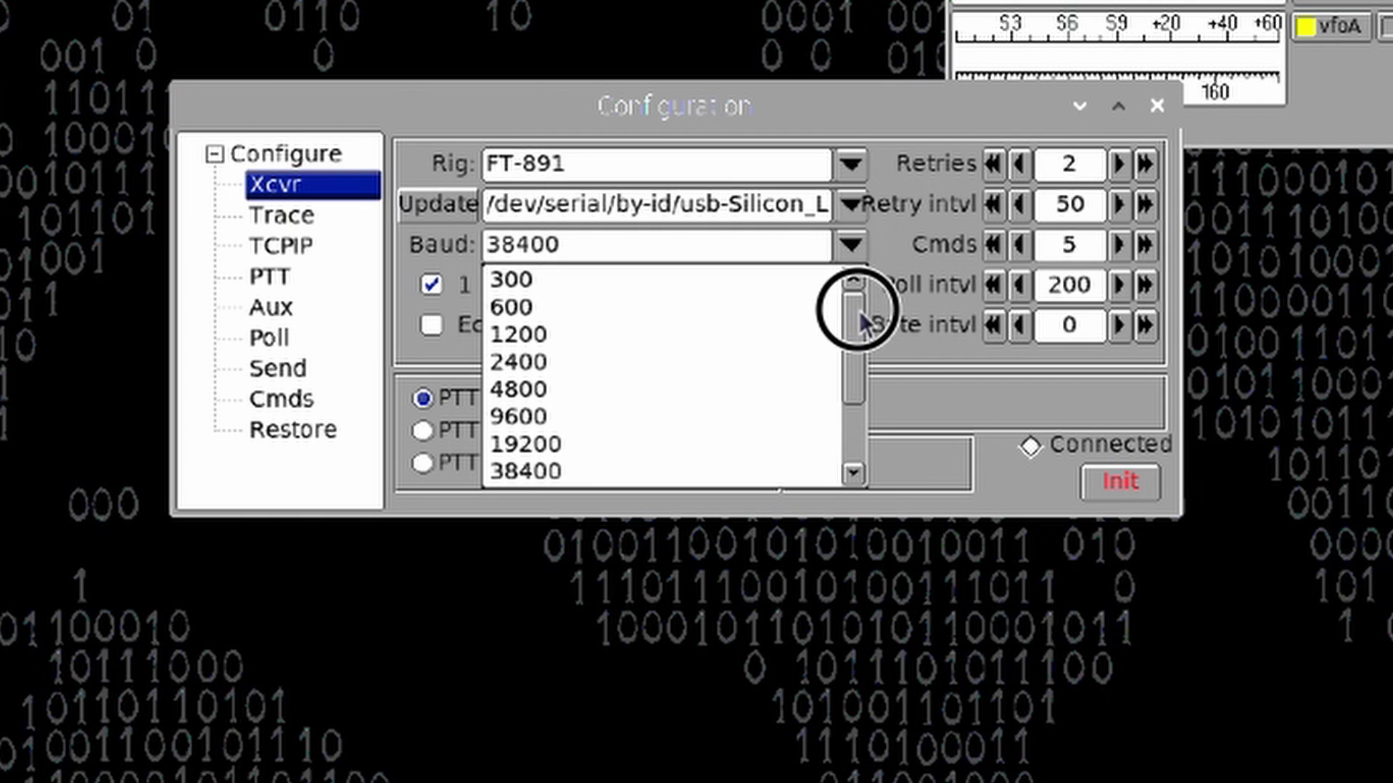
left_click(544, 390)
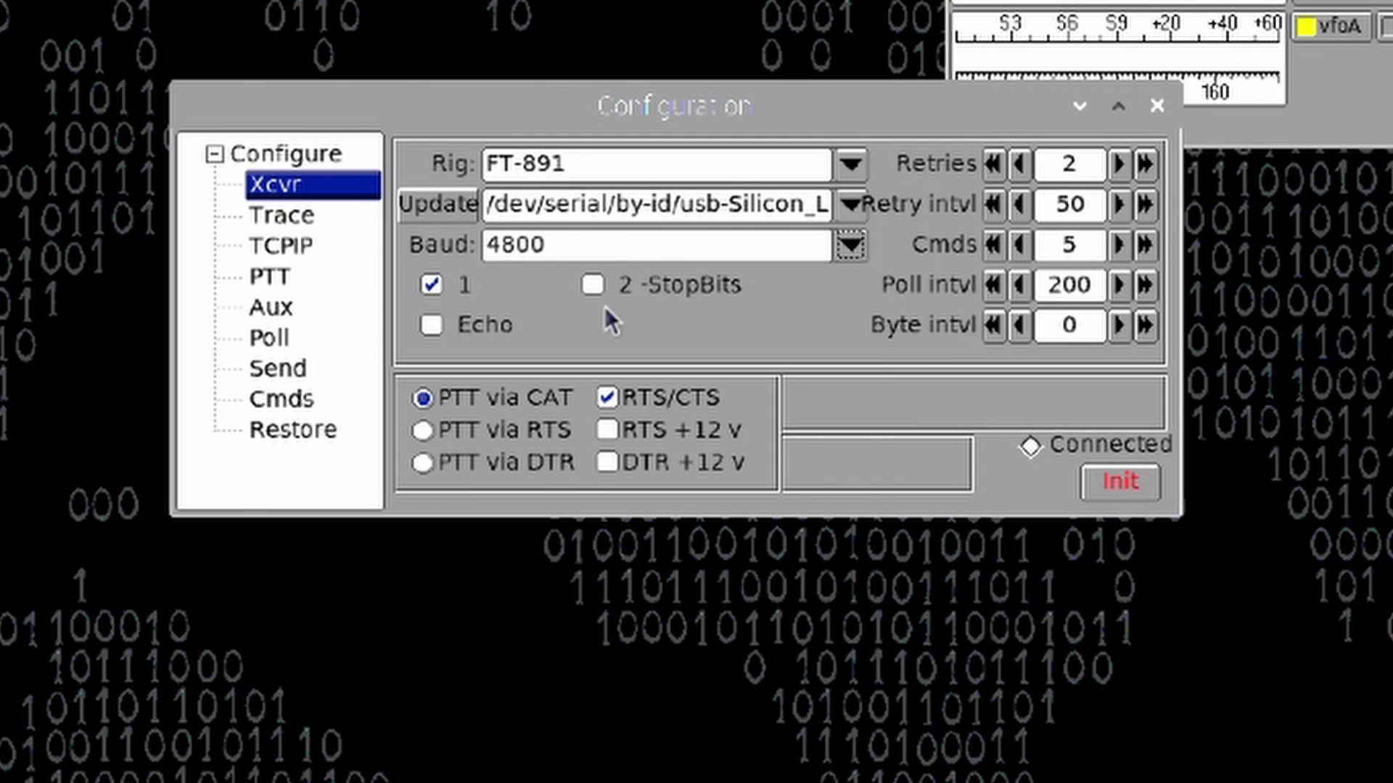
left_click(1123, 483)
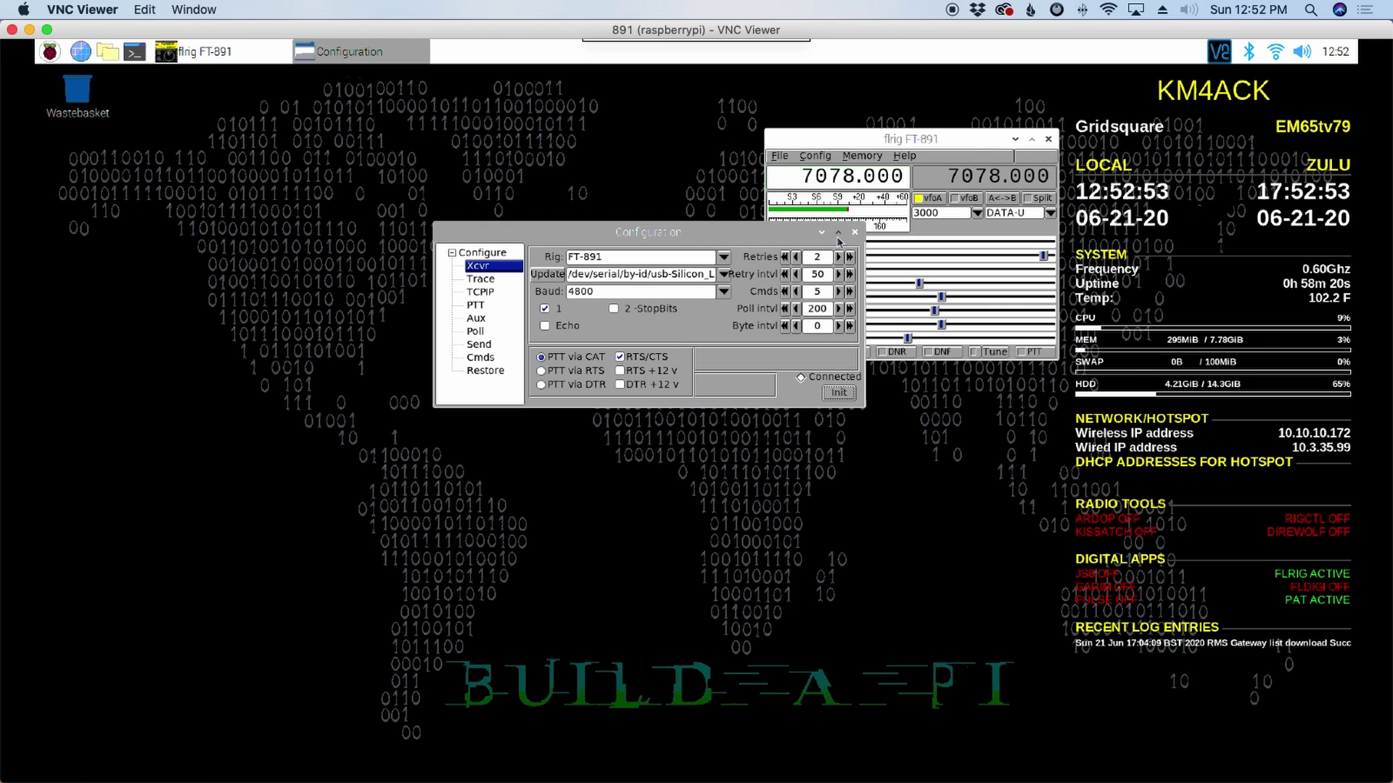
Close the FLRig configuration and exit FLRig via File > Exit
left_click(854, 233)
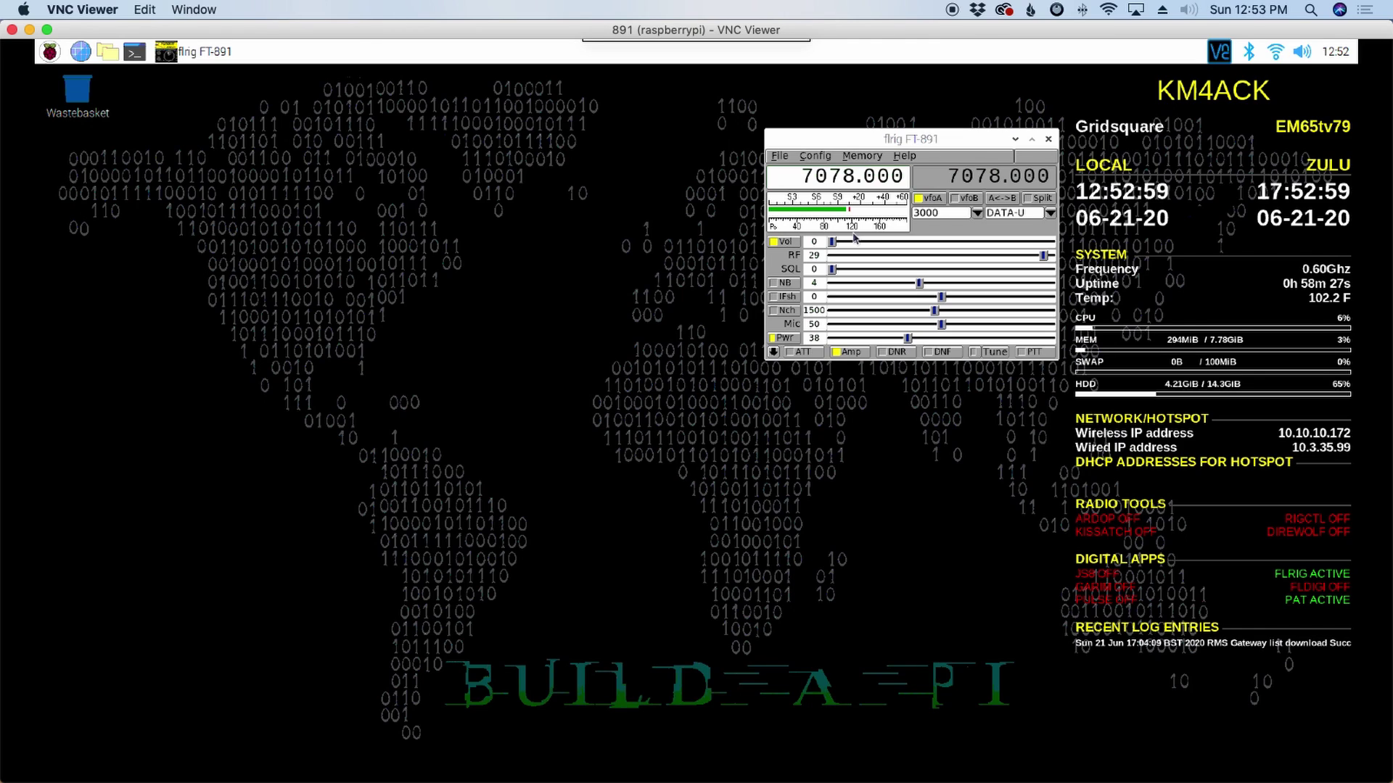
left_click(780, 155)
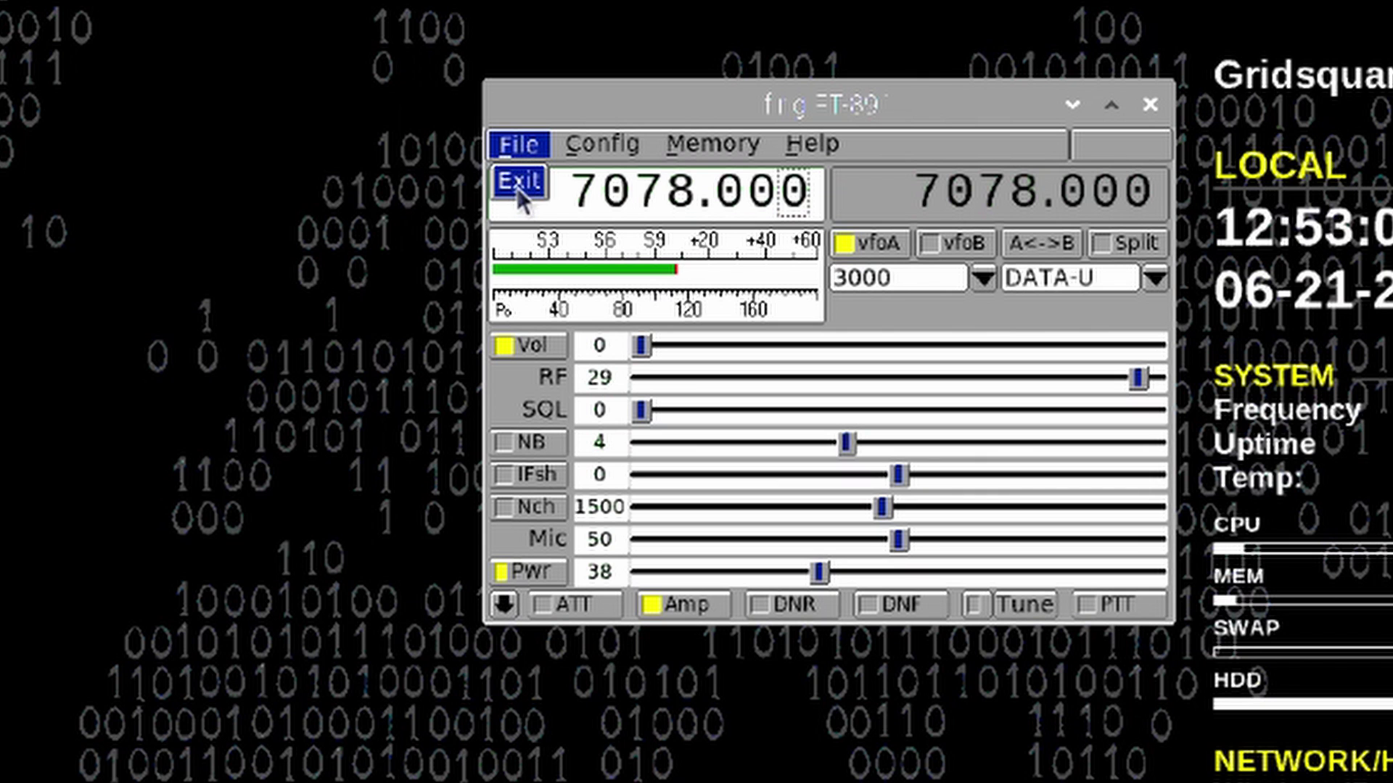
left_click(518, 187)
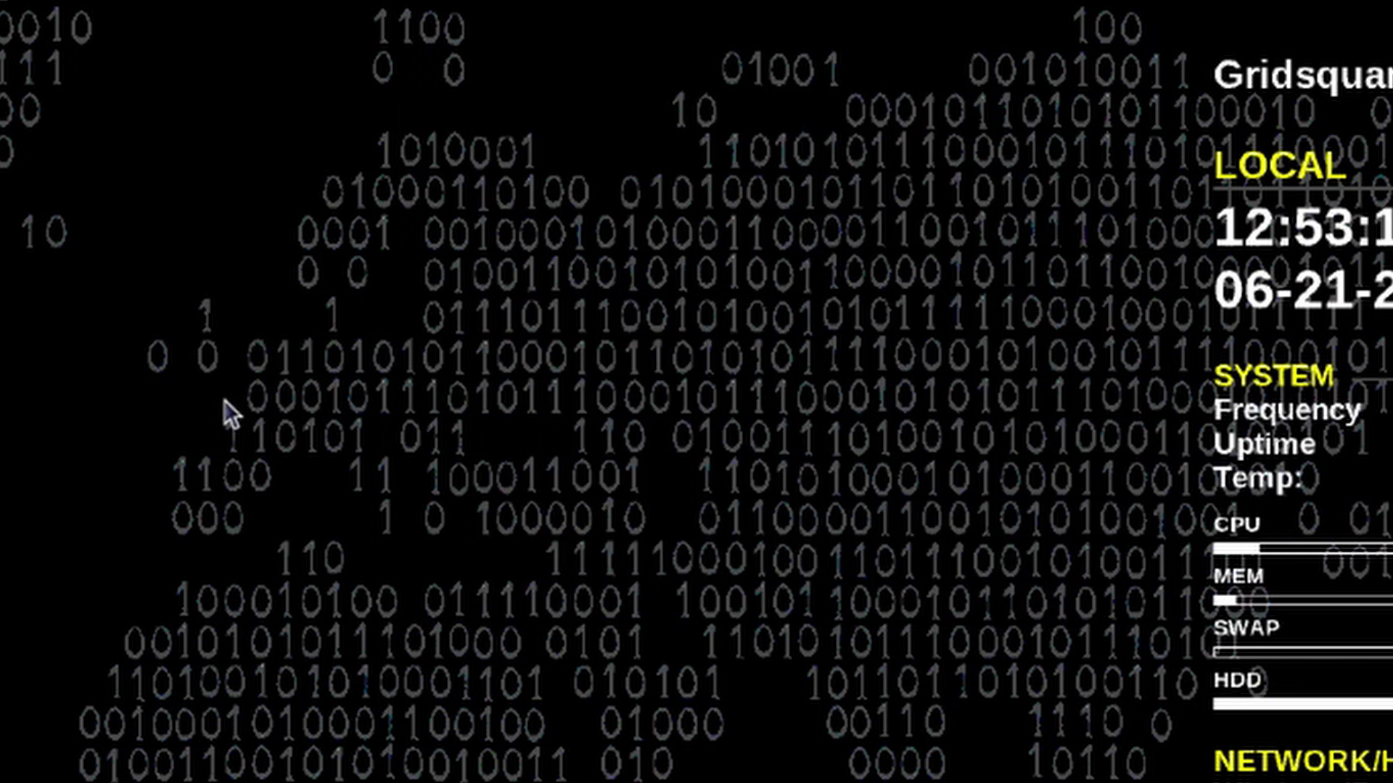
Relaunch FLRig from the Hamradio menu and minimize its window
left_click(50, 52)
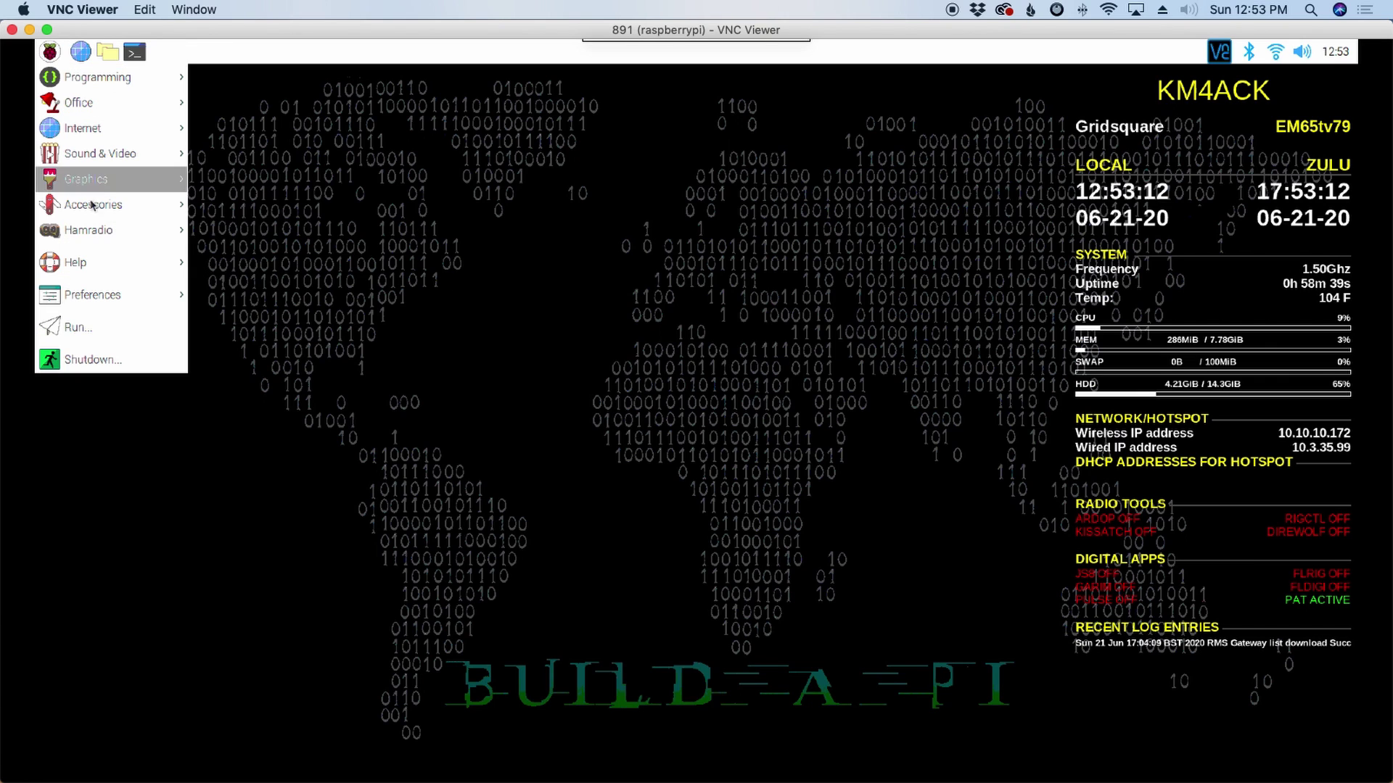
mouse_move(93, 209)
left_click(239, 360)
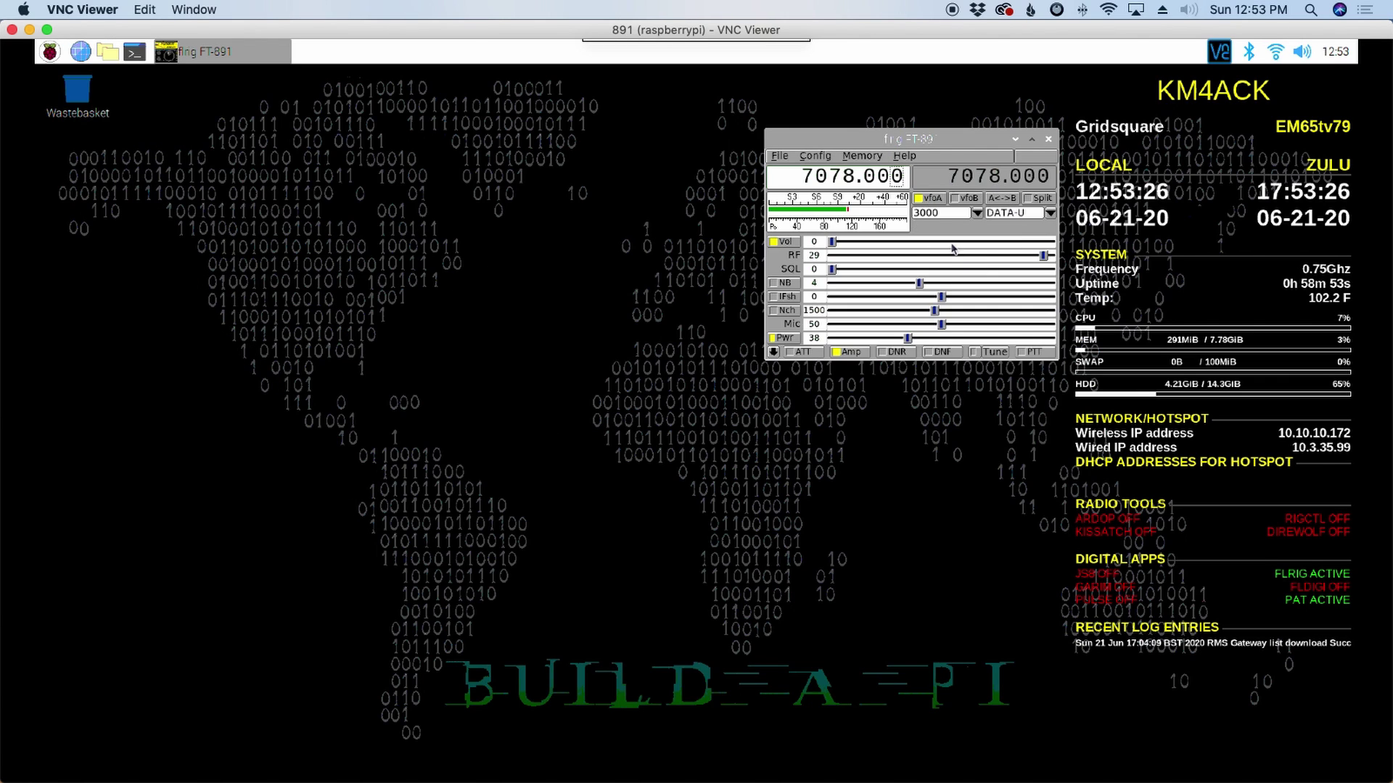
left_click(1014, 140)
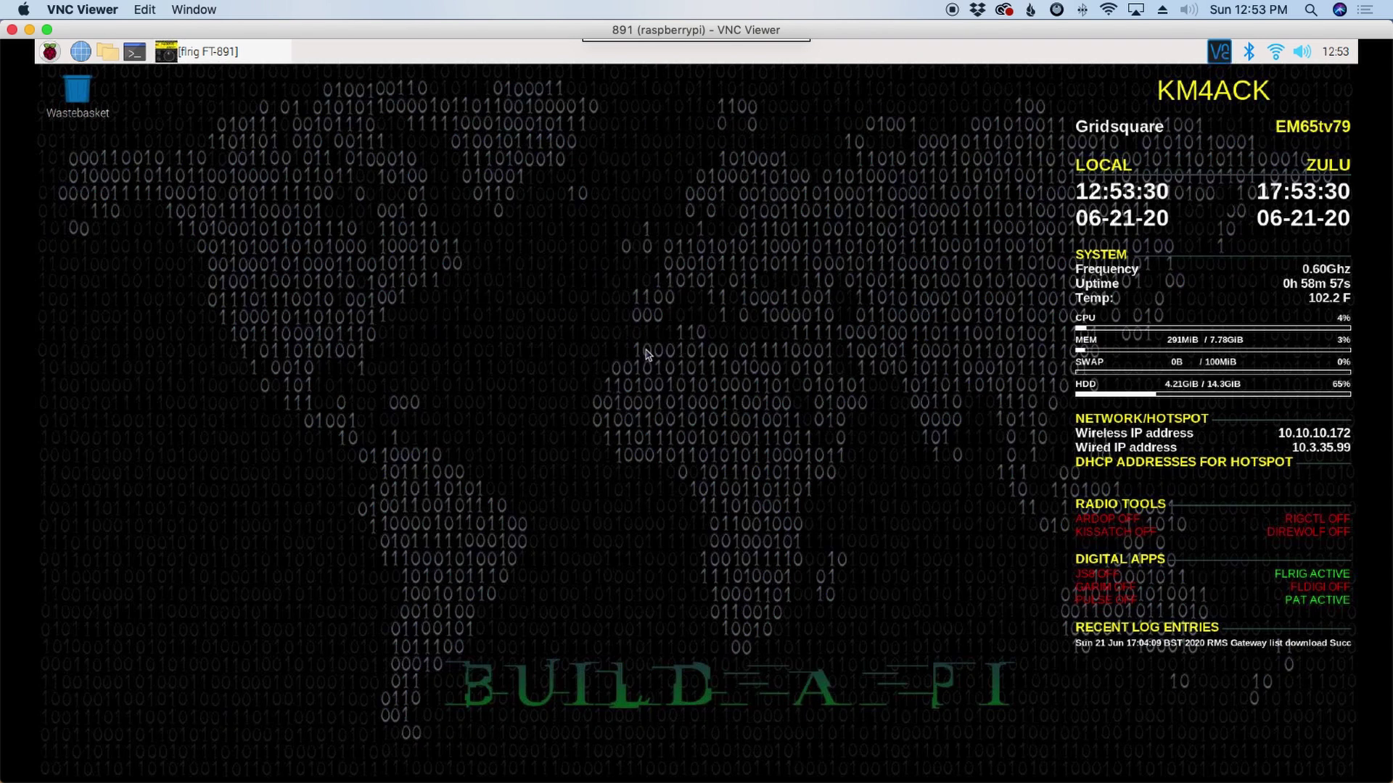
Show the Hamradio submenu of the Raspberry menu
left_click(51, 52)
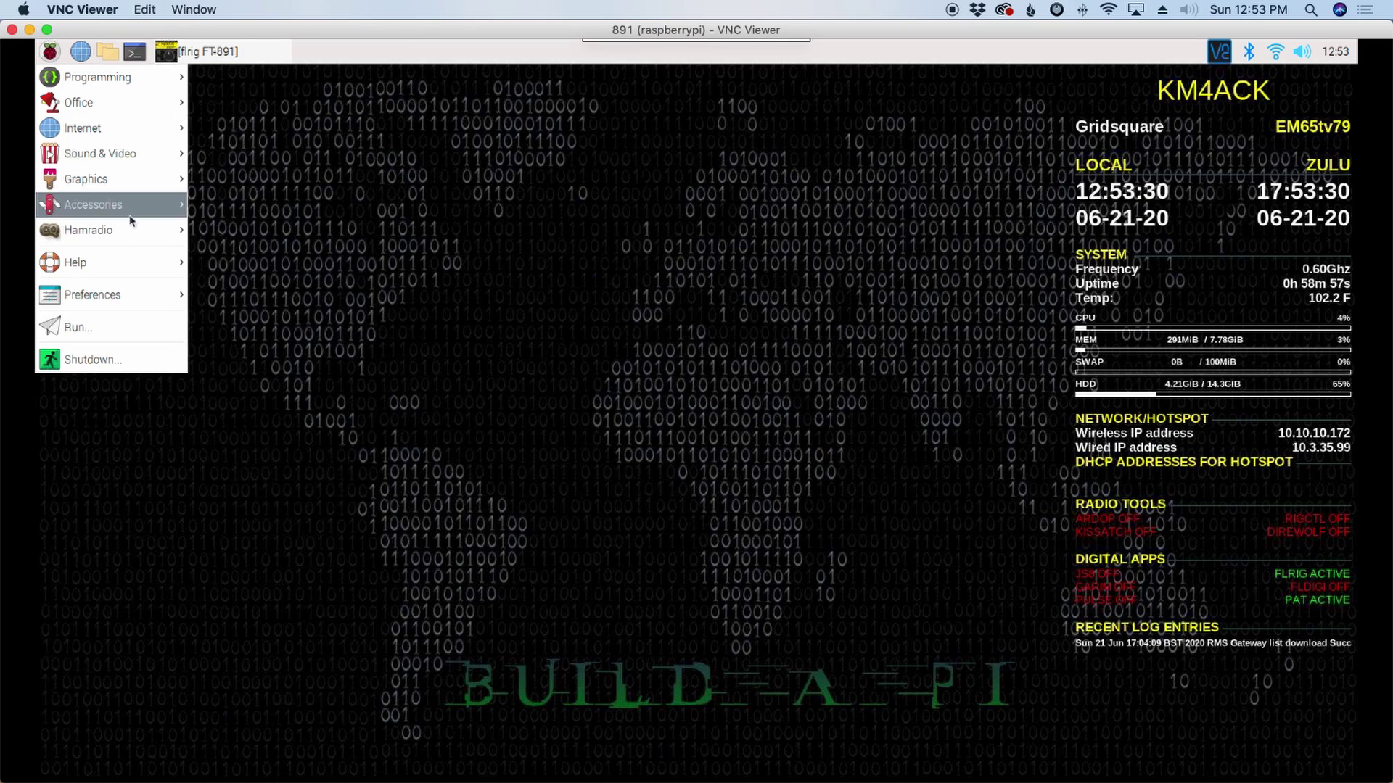
mouse_move(104, 232)
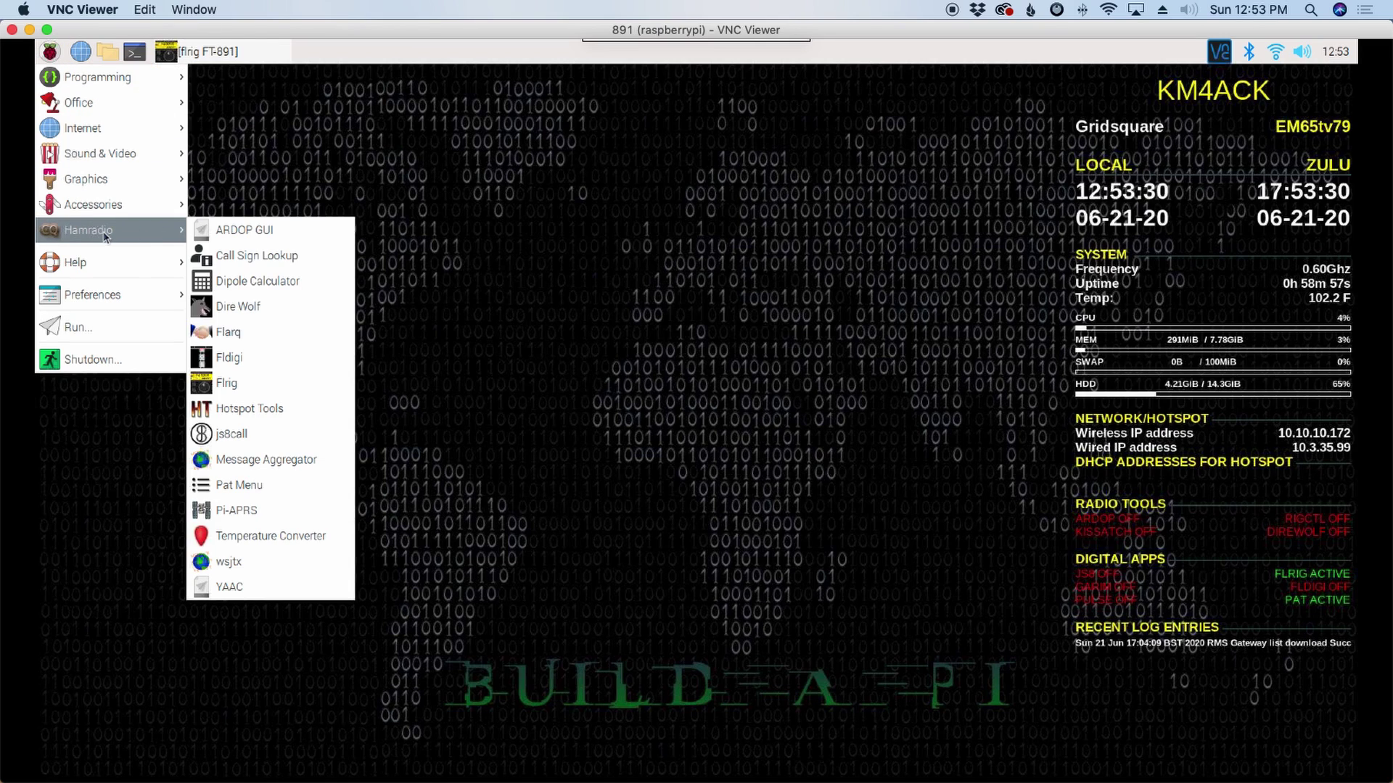
Launch Hotspot Tools from the Hamradio submenu
left_click(287, 407)
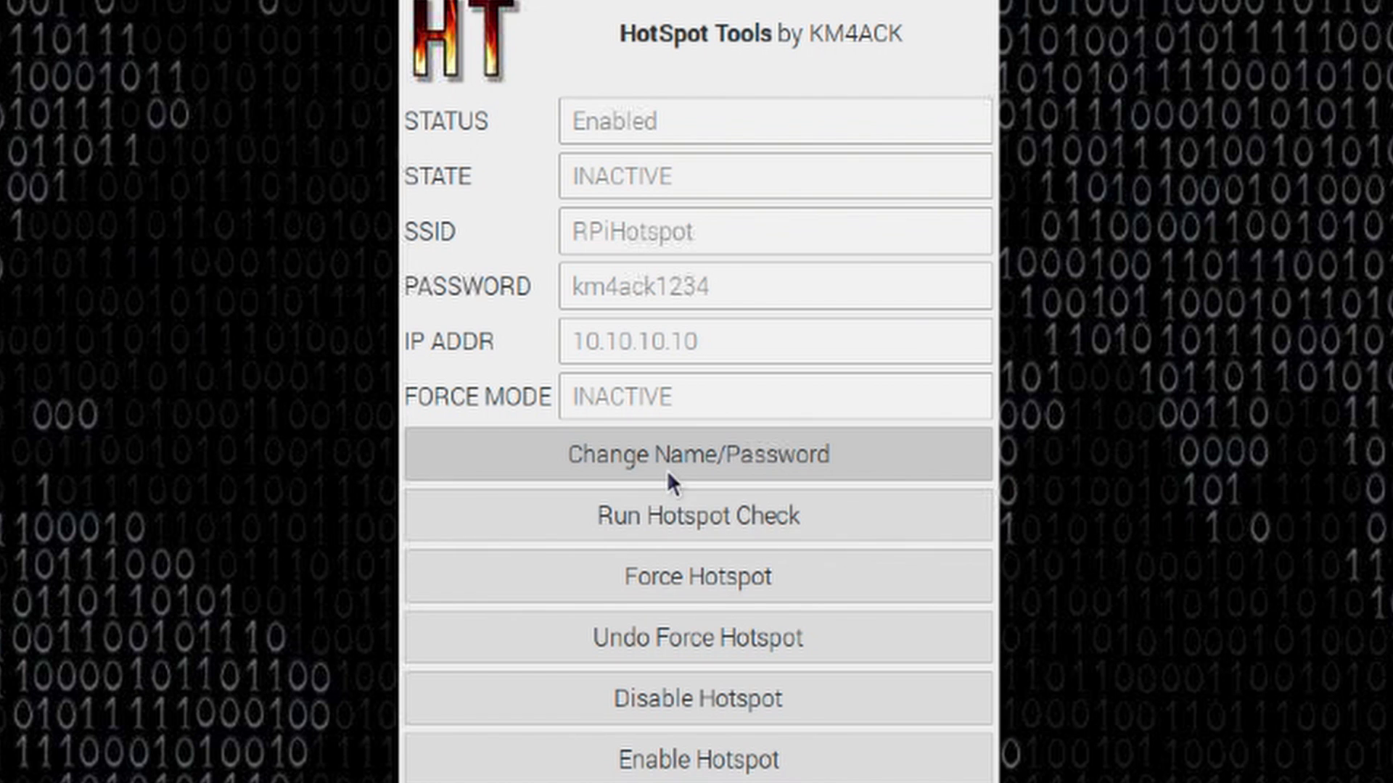
Change the hotspot name to video-pi and cancel the reboot prompt
left_click(685, 454)
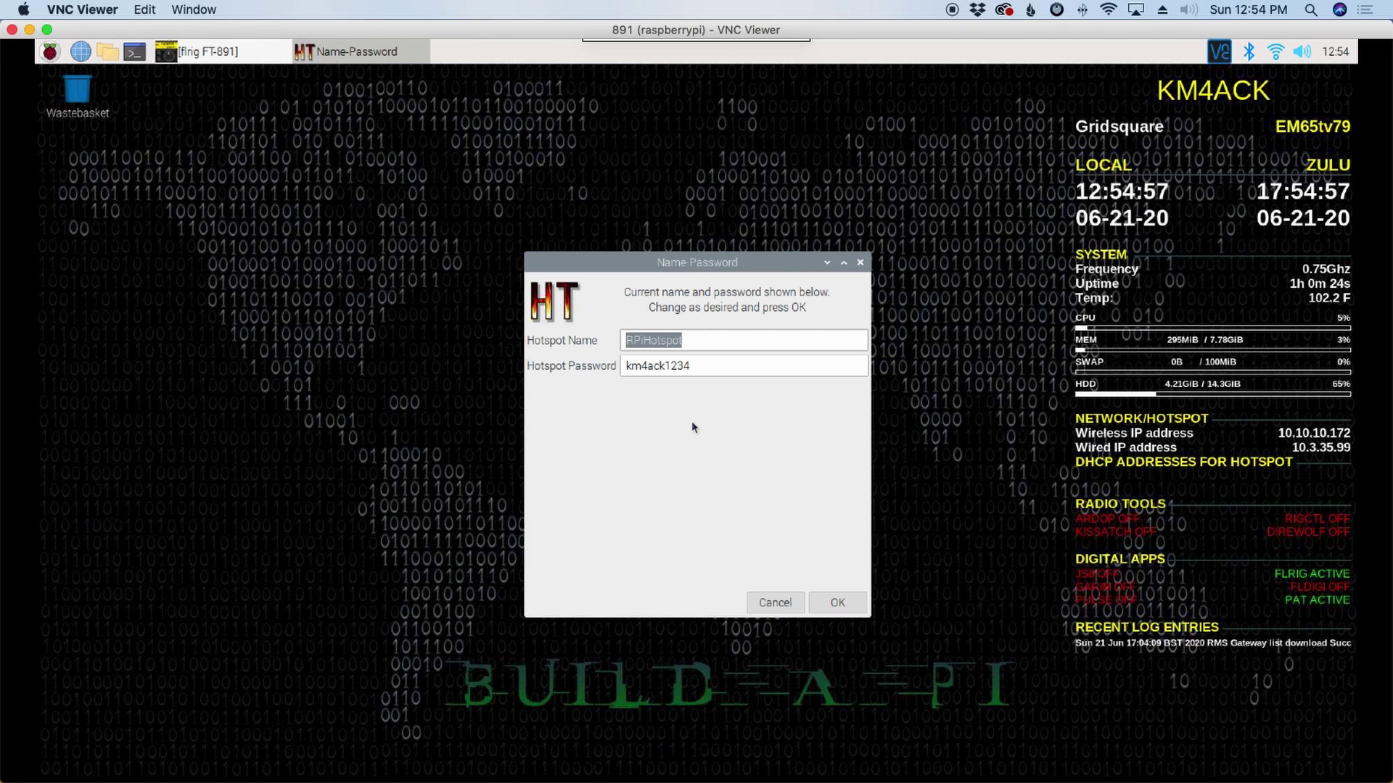
type("video")
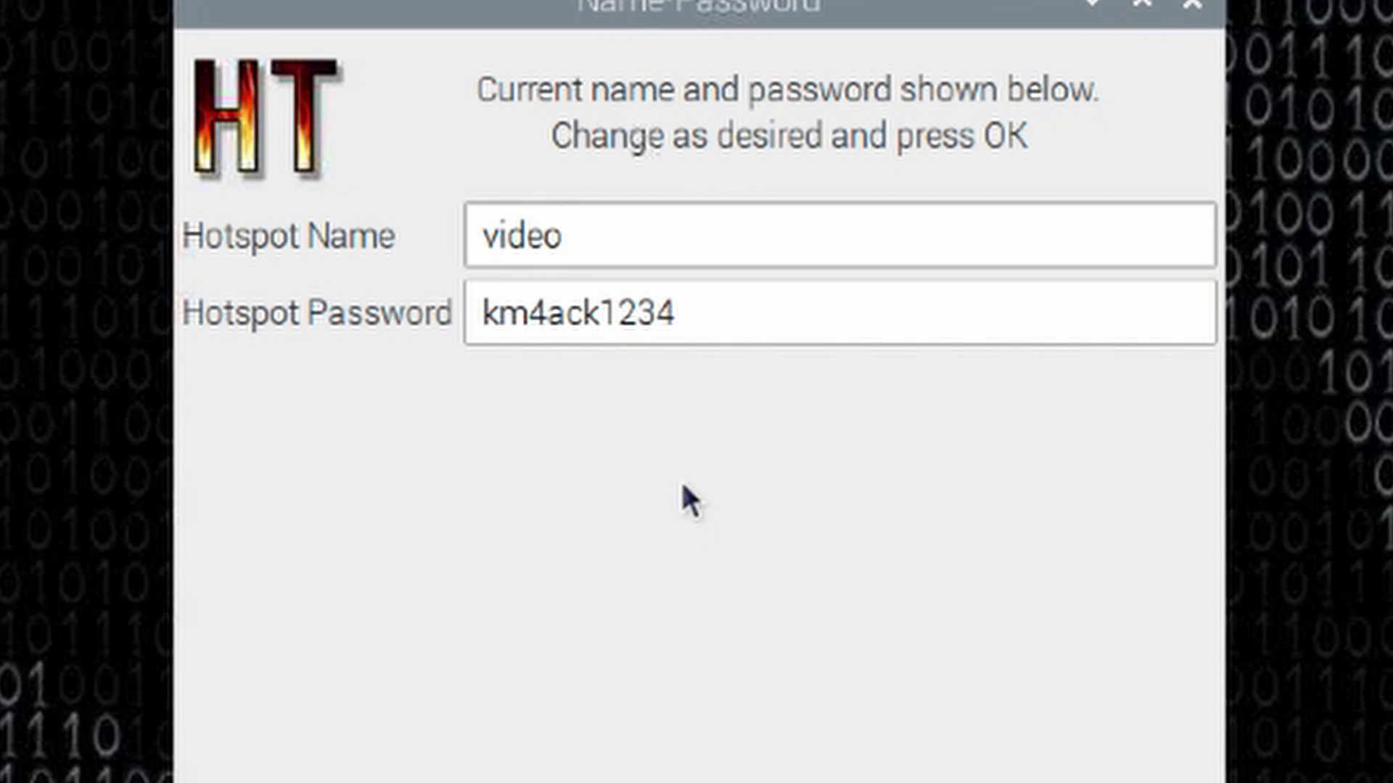
type("-pi")
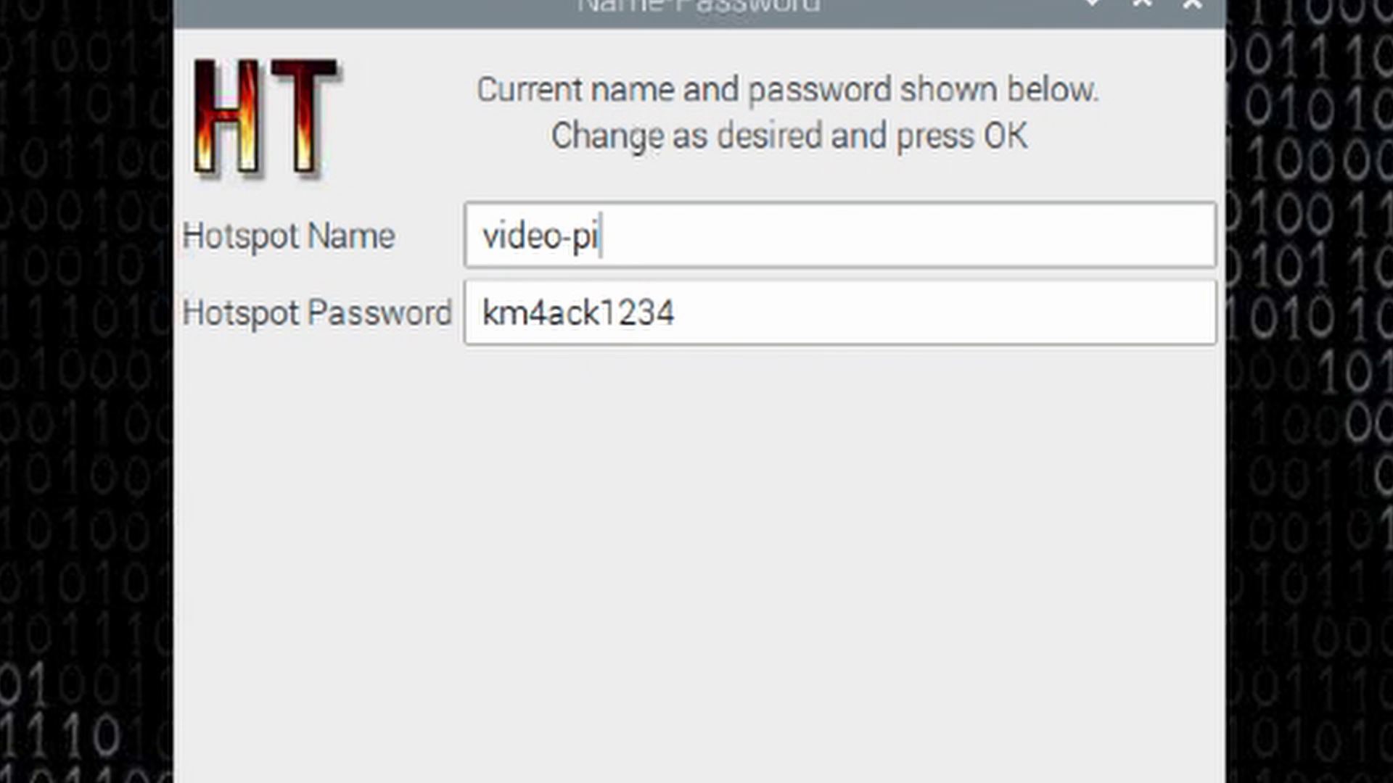
left_click(811, 780)
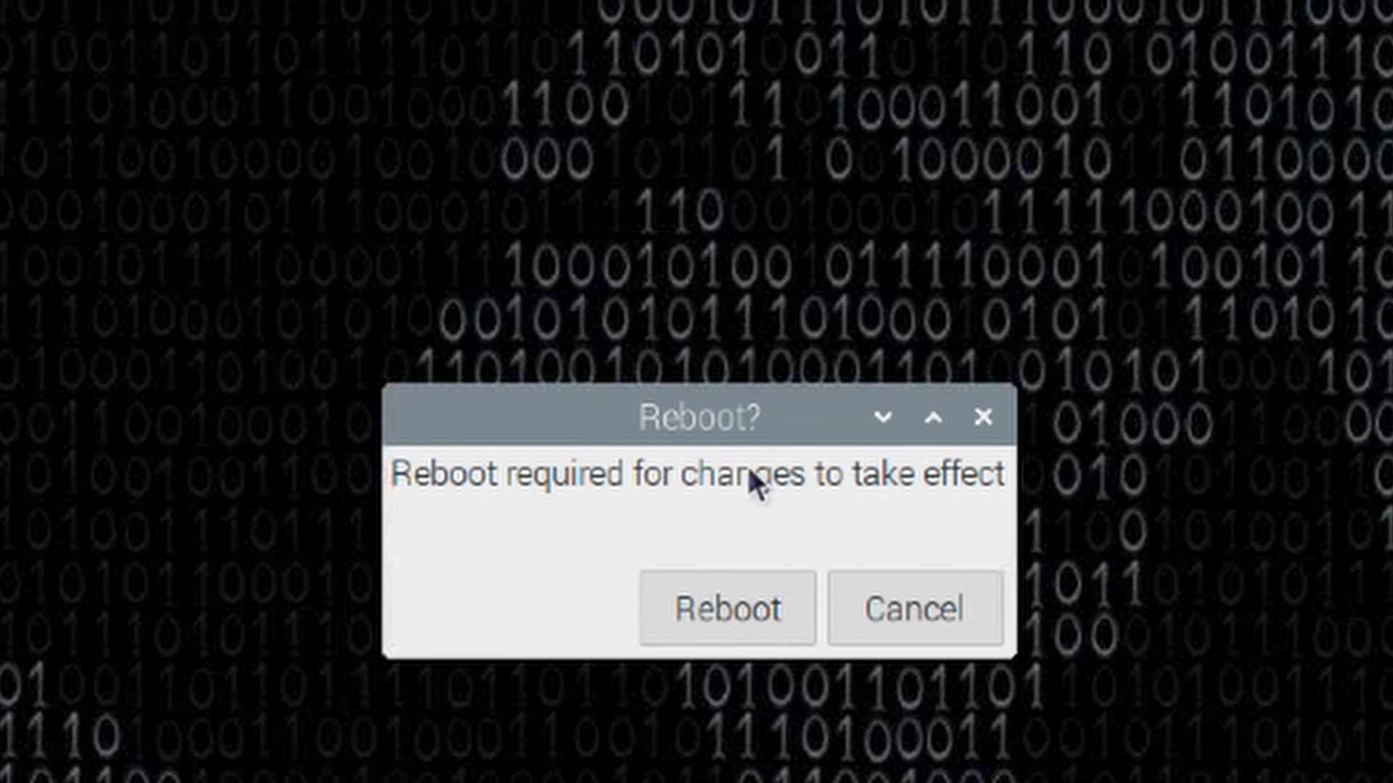
left_click(937, 619)
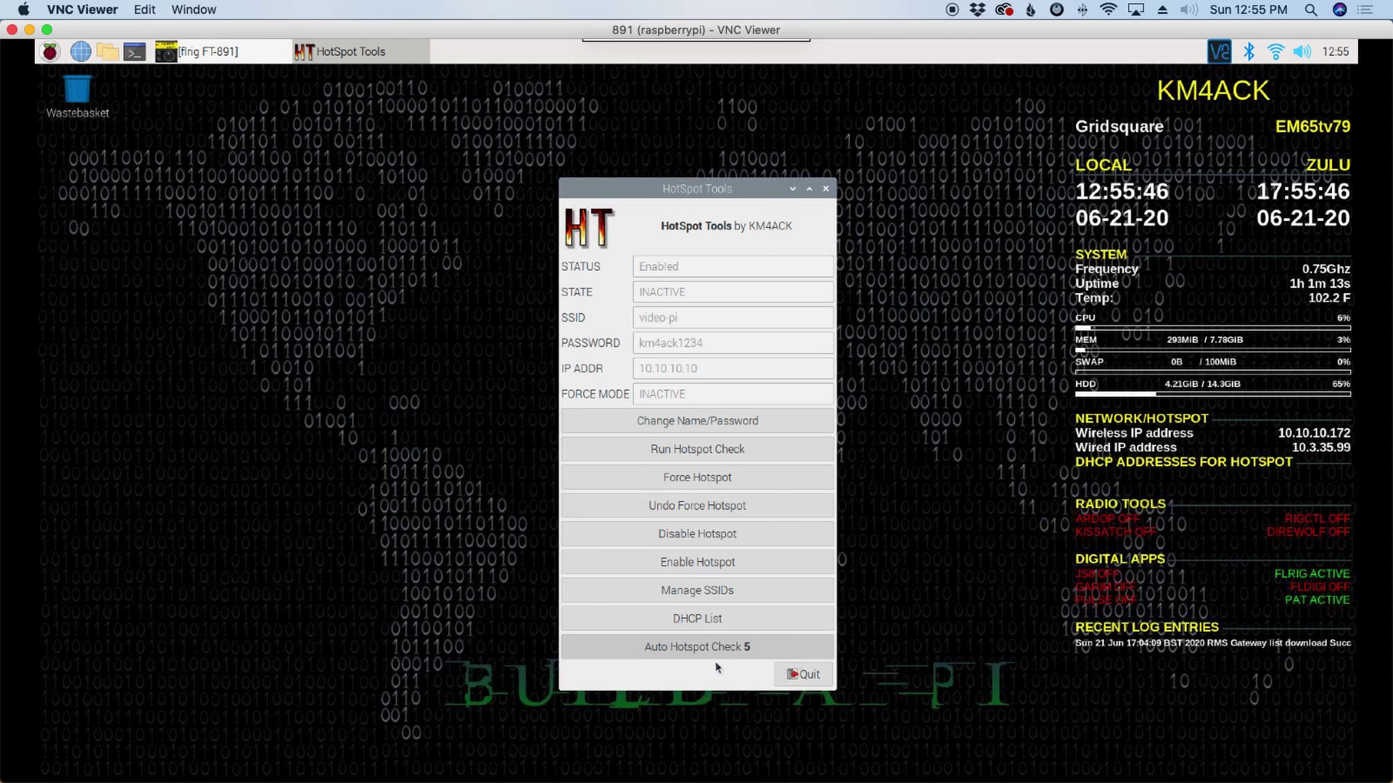
Quit HotSpot Tools and open a terminal window, nudging it slightly right
left_click(810, 675)
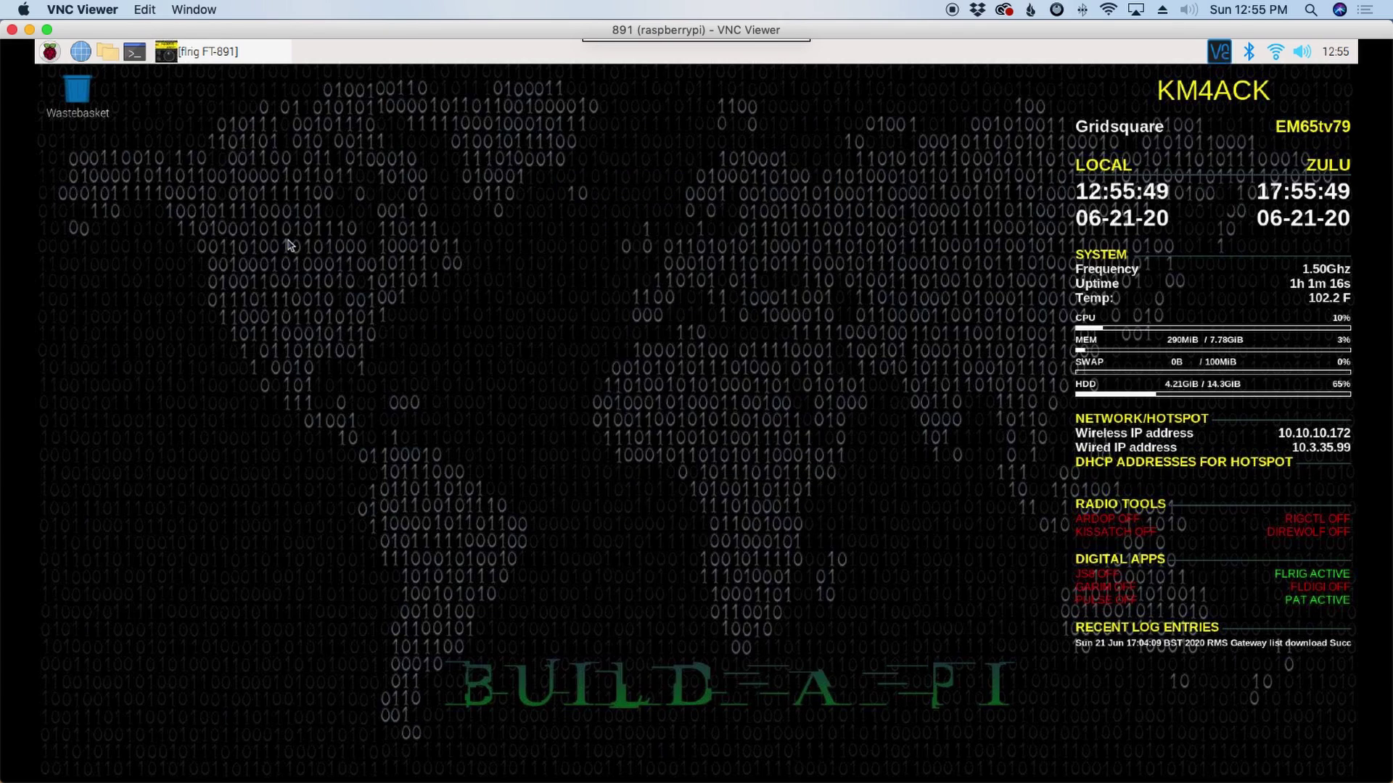
left_click(51, 52)
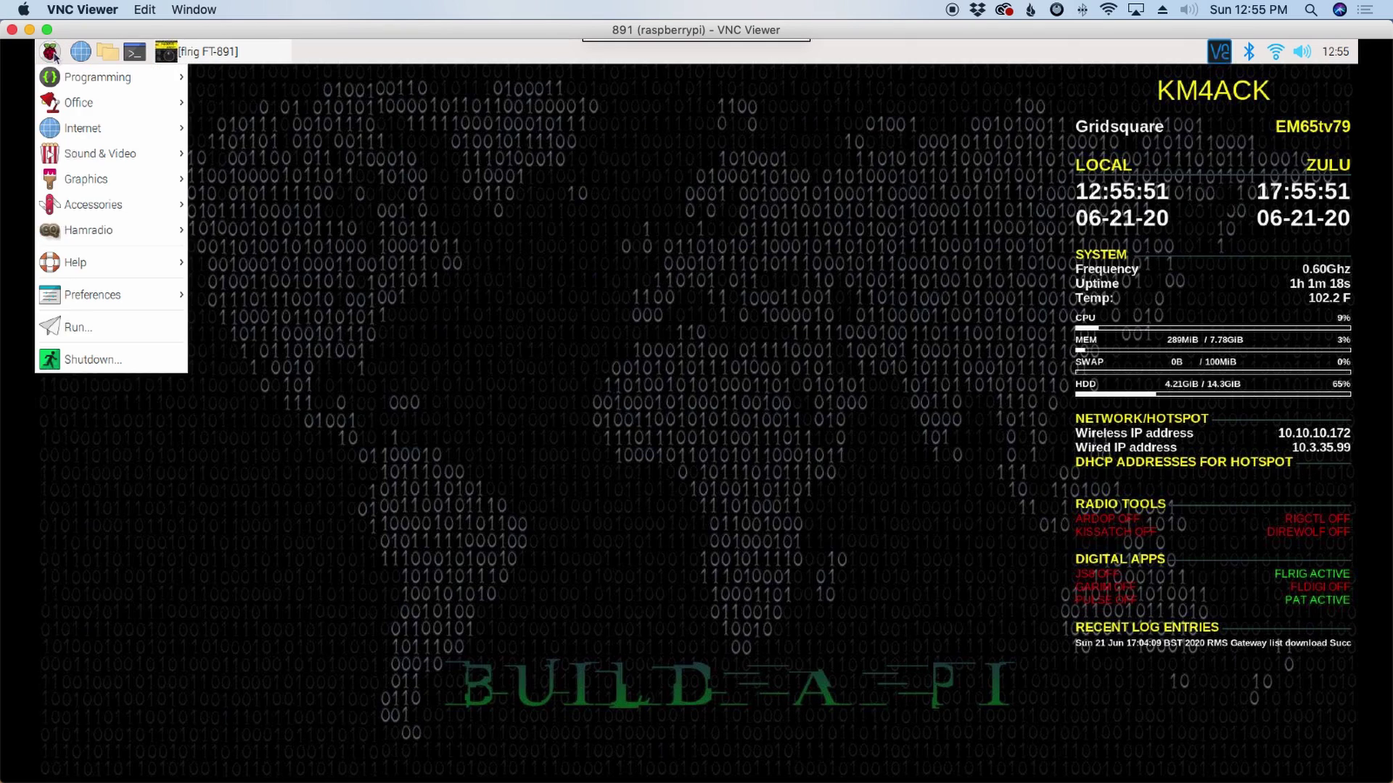
left_click(142, 55)
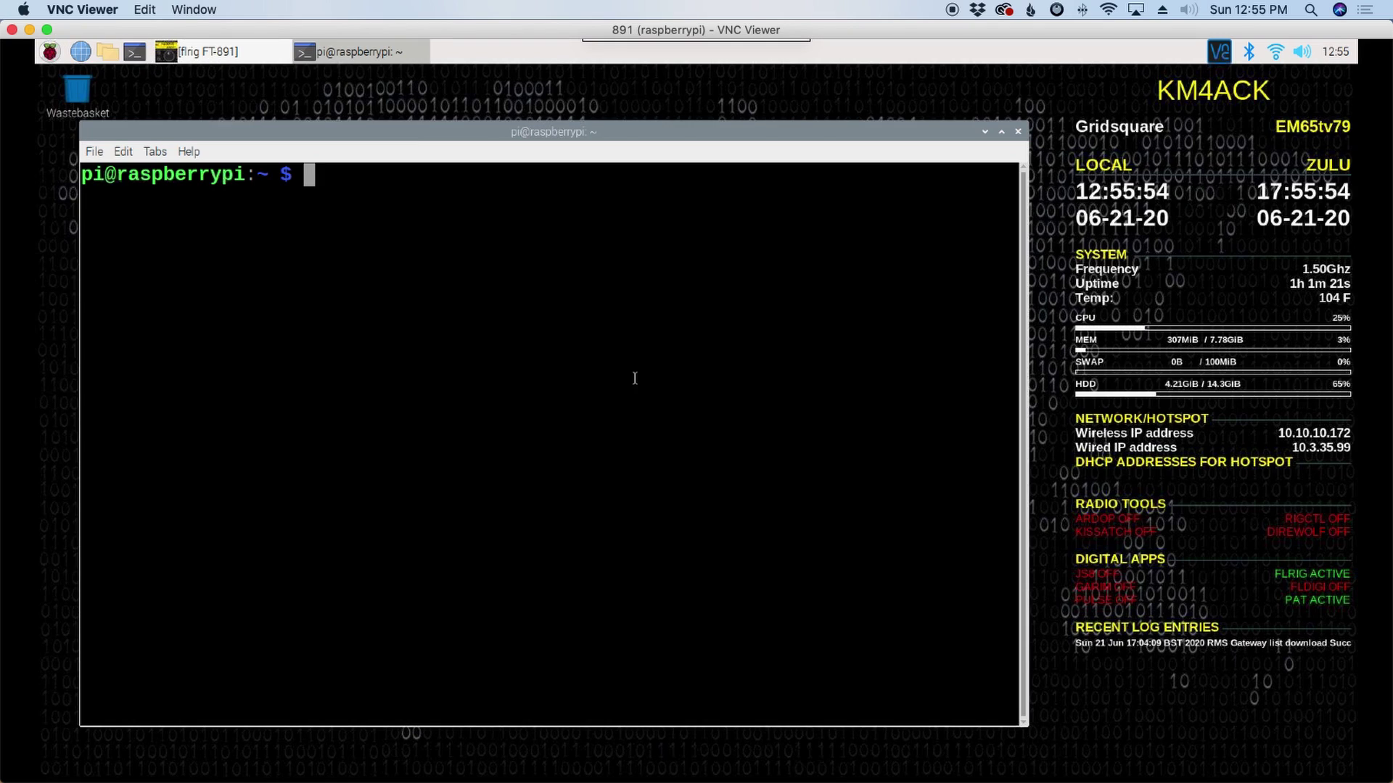
left_click(480, 134)
left_click_drag(480, 136, 521, 142)
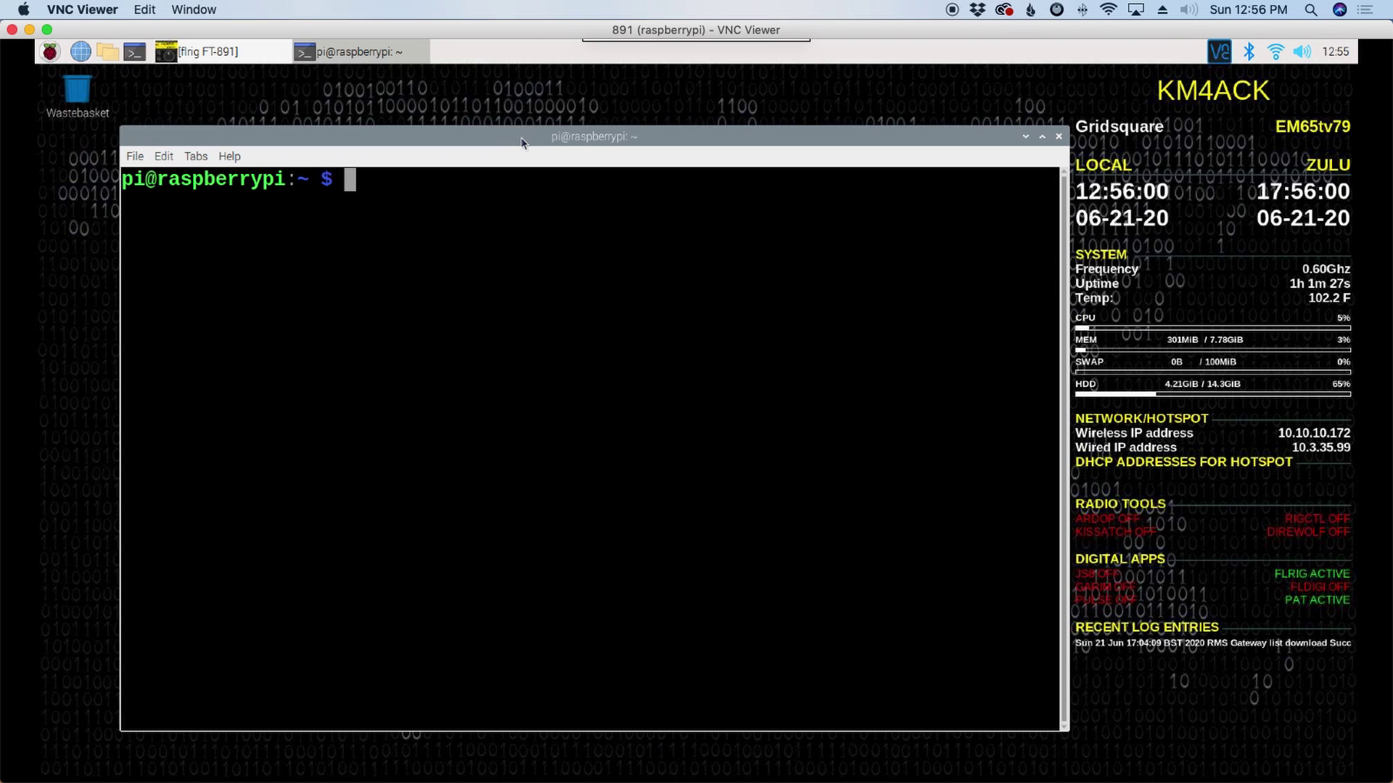
Run arecord -l and highlight card 2, the USB Audio Device
type("are")
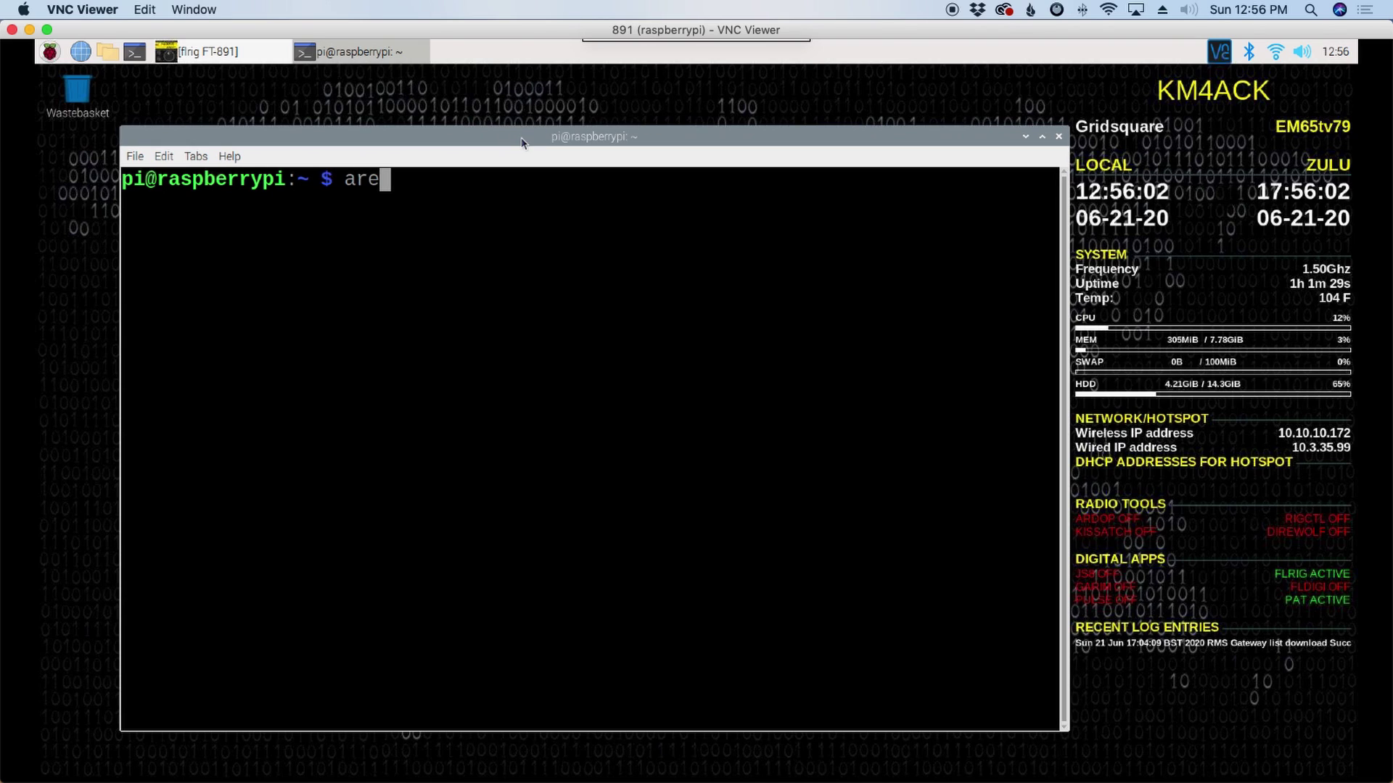
type("cord -l")
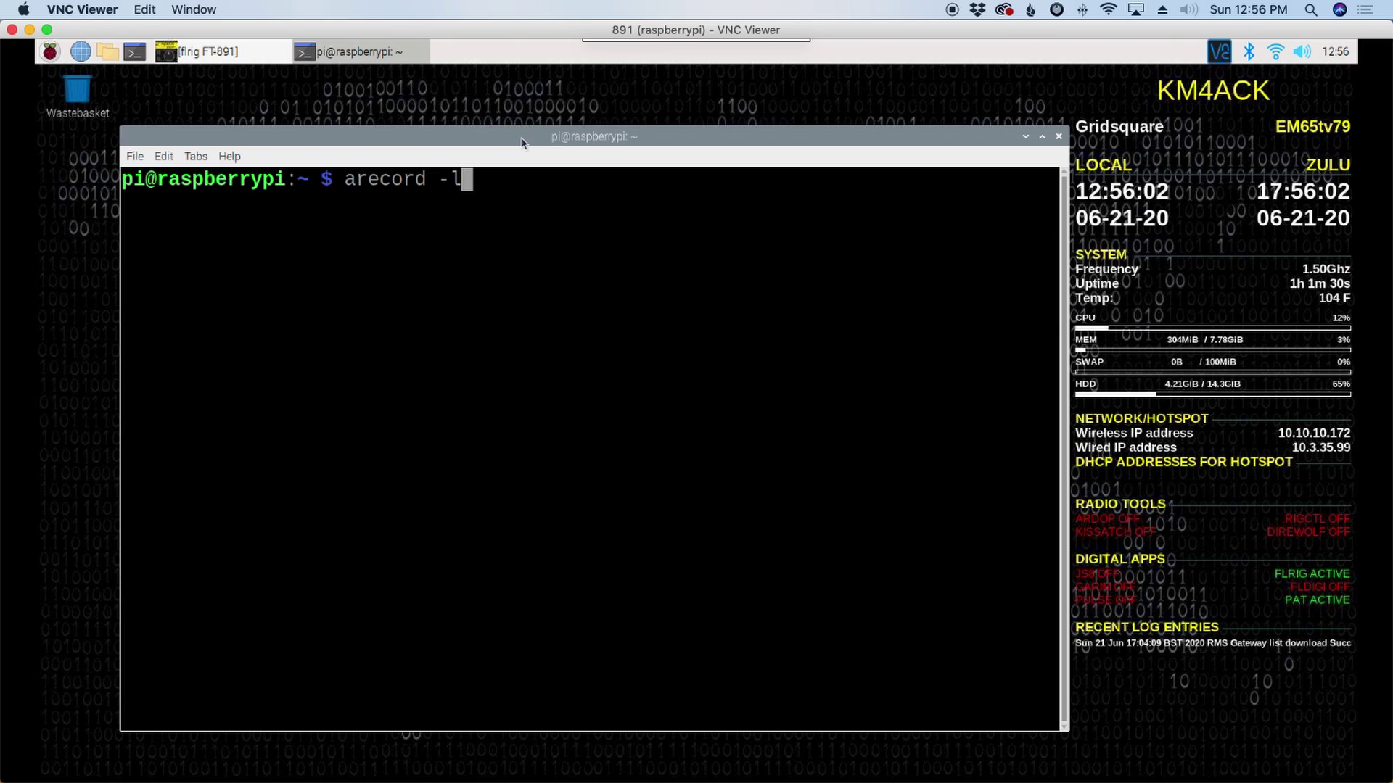
key("Return")
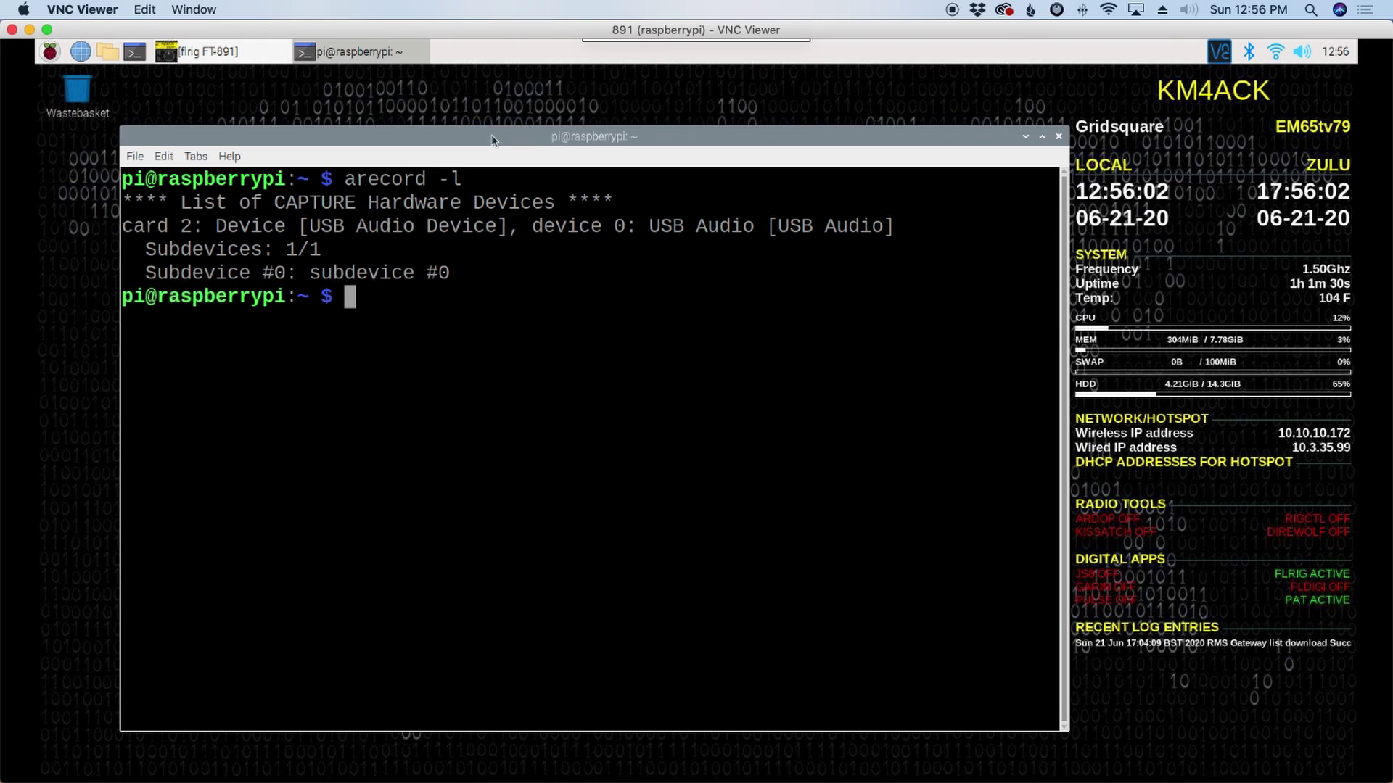
left_click_drag(196, 226, 163, 226)
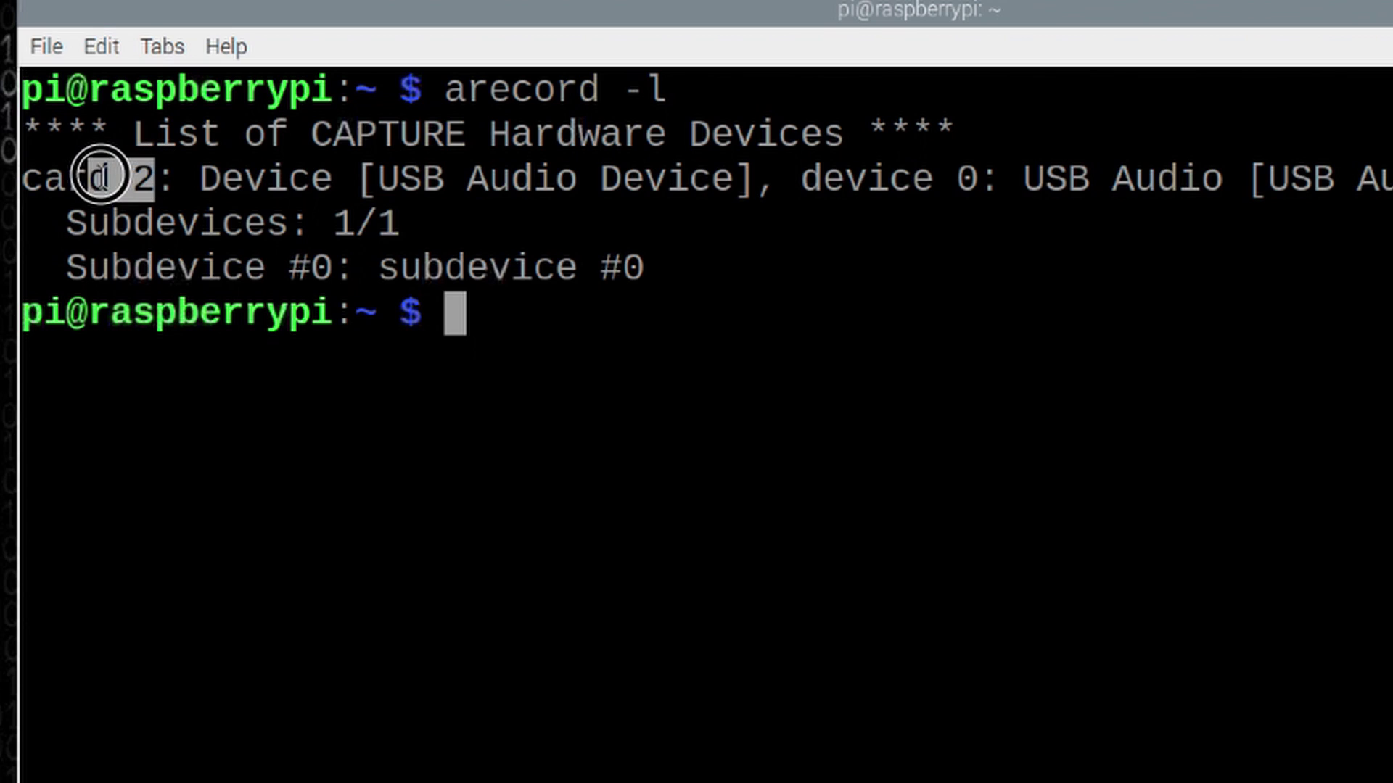
left_click_drag(101, 174, 14, 177)
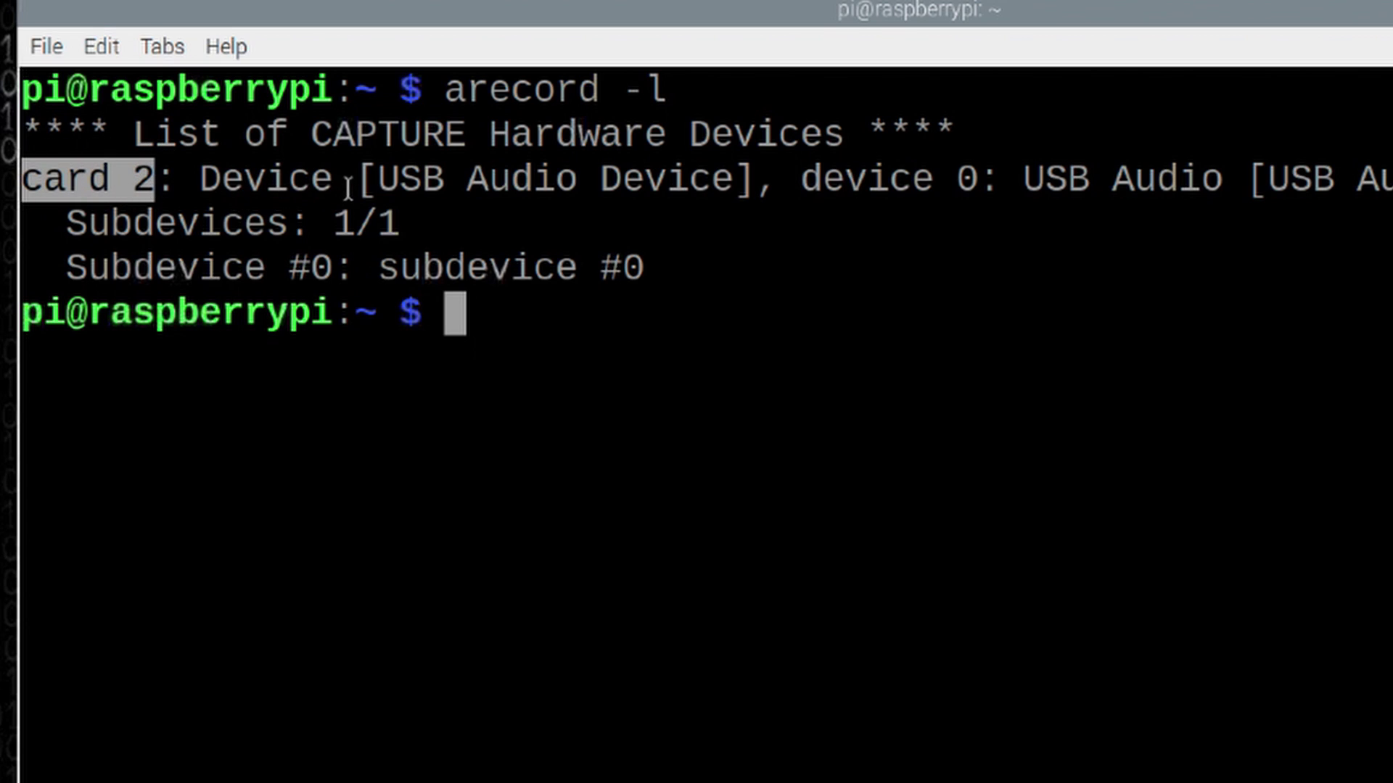
left_click_drag(377, 179, 734, 182)
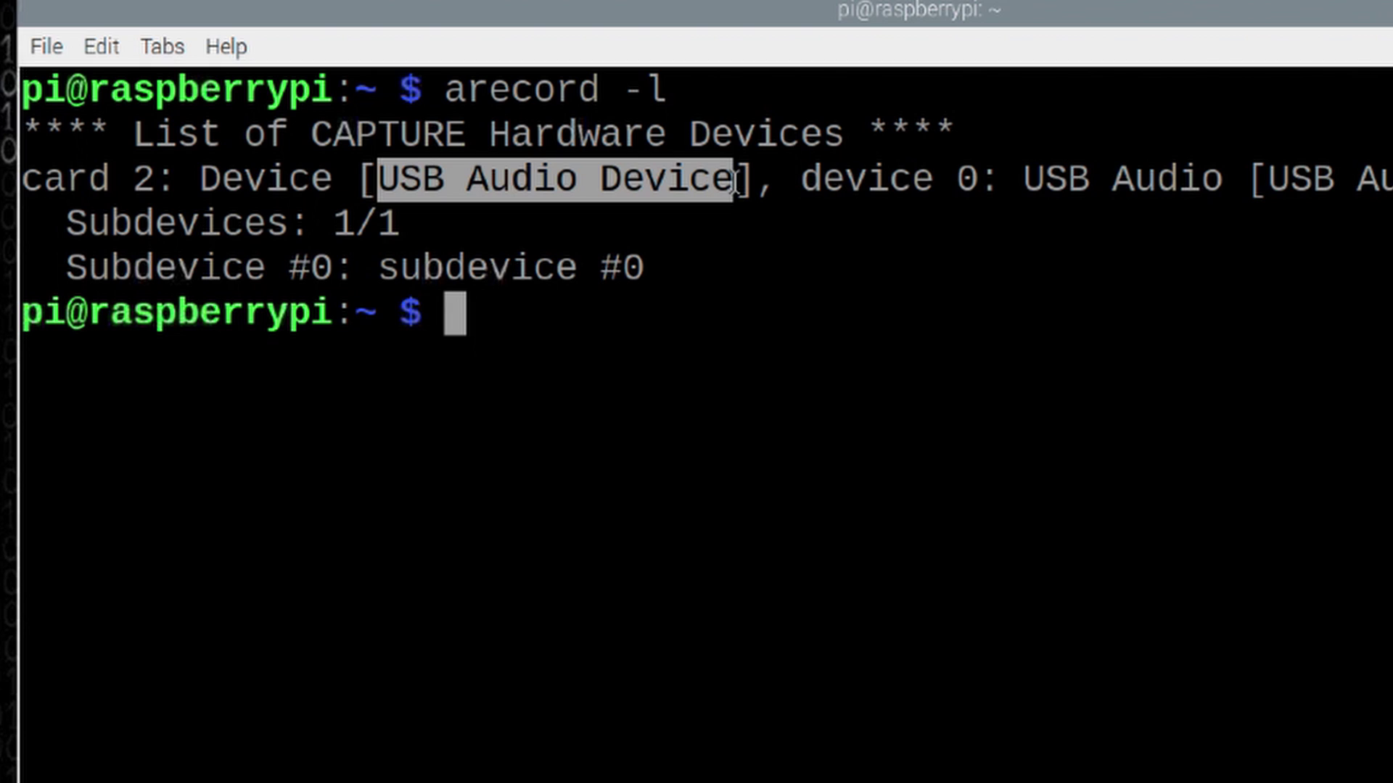
left_click(195, 180)
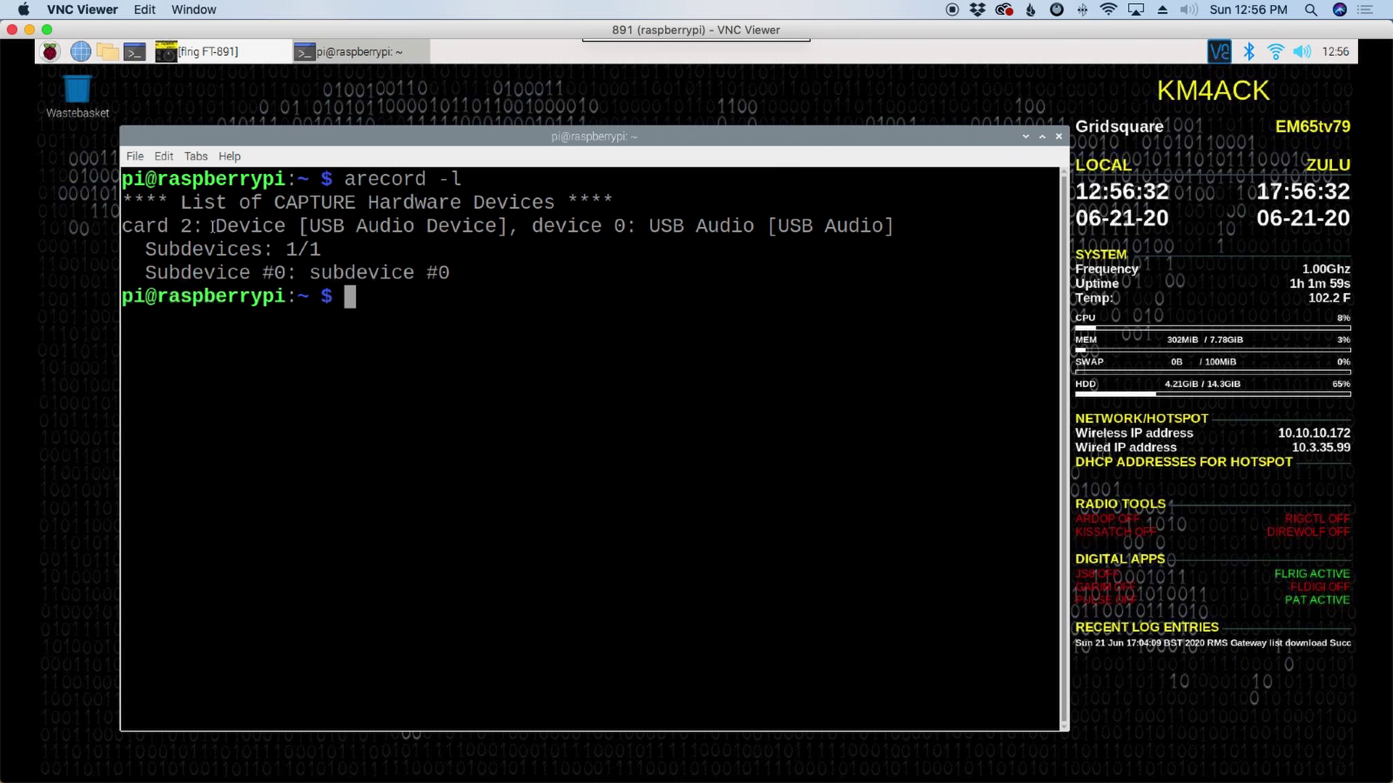
left_click_drag(194, 225, 119, 226)
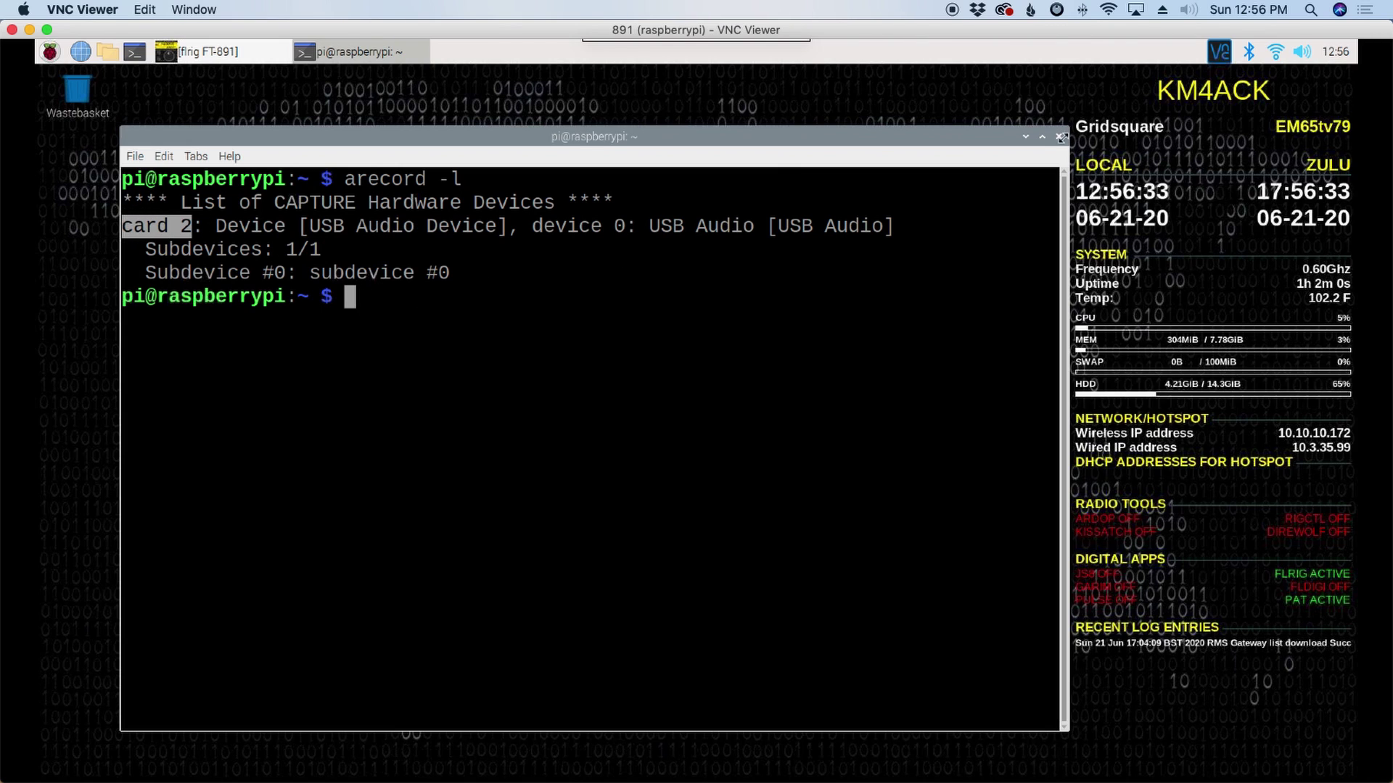
Close the terminal, launch Pat Menu and view its current configuration settings
left_click(1058, 136)
left_click(53, 57)
mouse_move(116, 230)
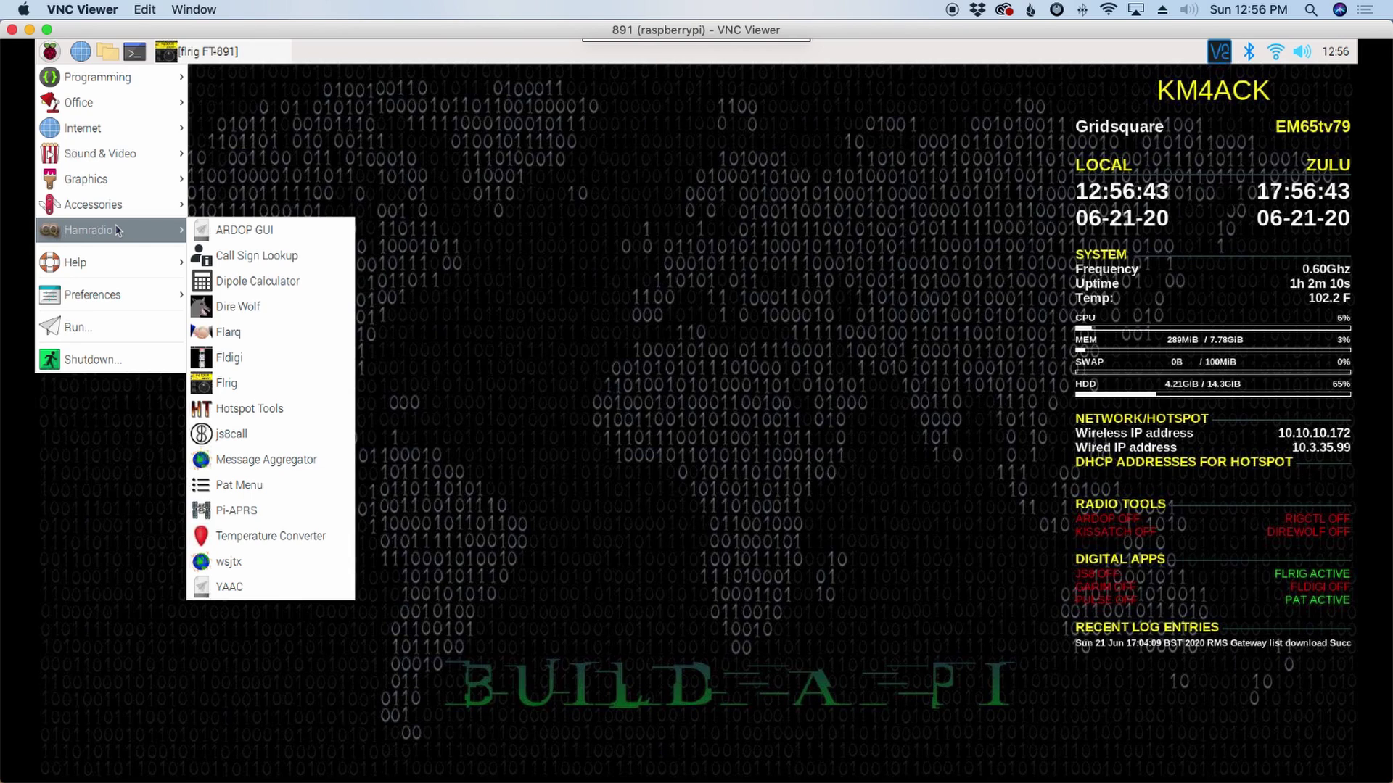
left_click(232, 485)
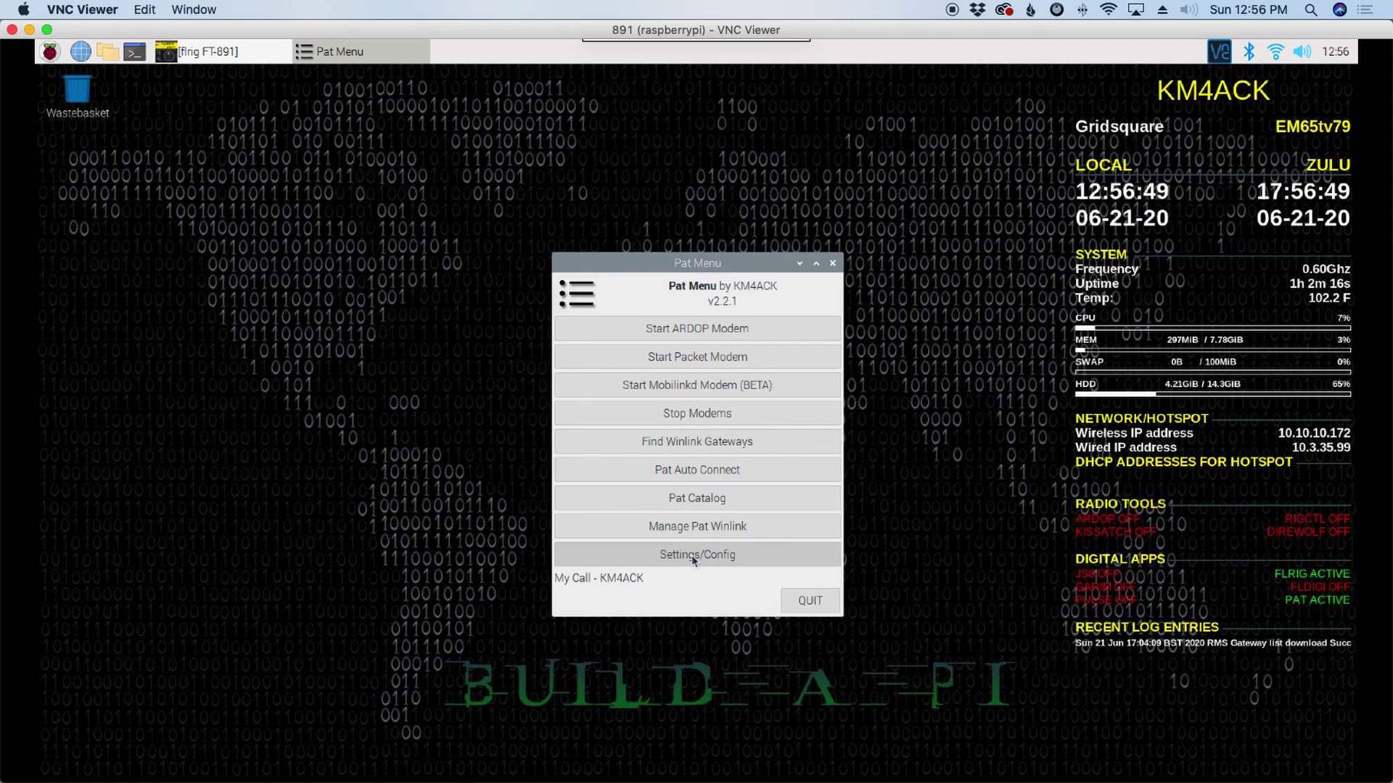
left_click(715, 556)
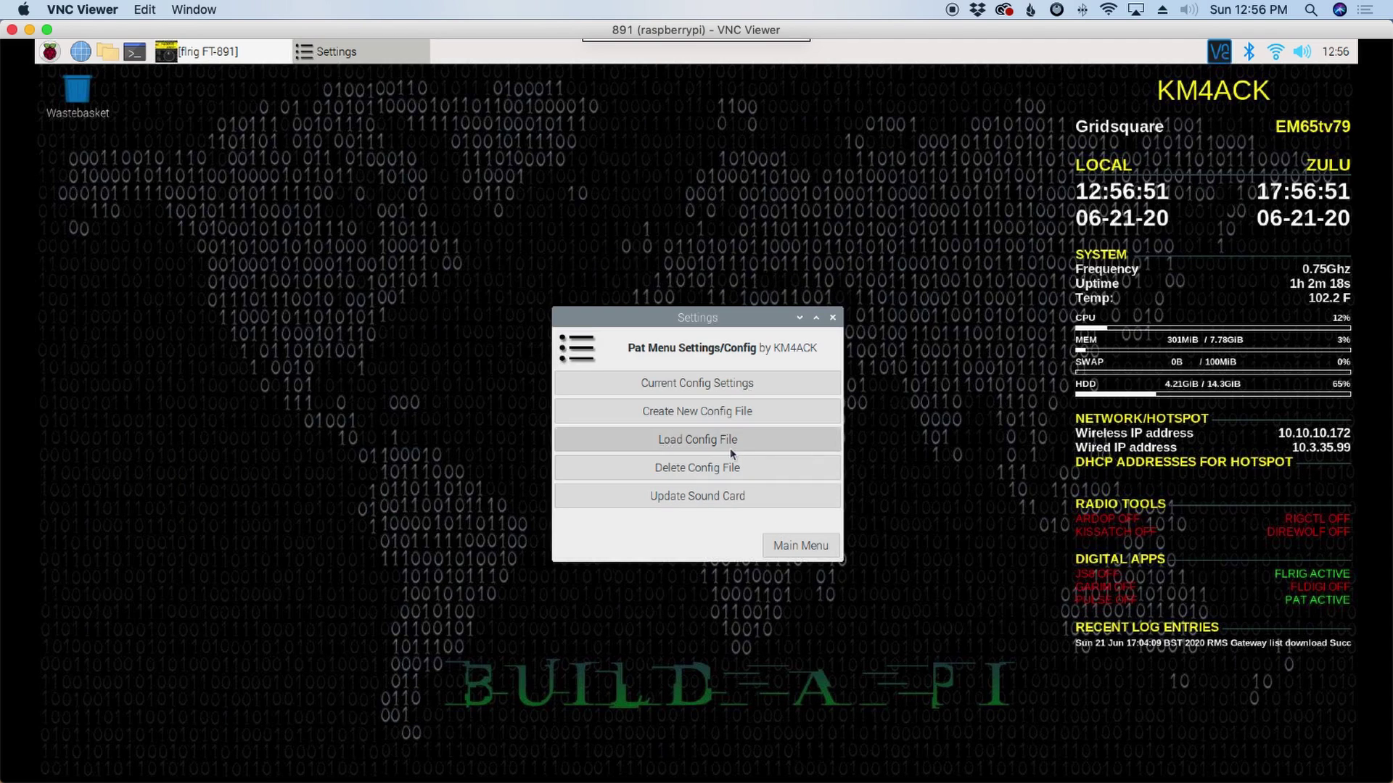
left_click(706, 385)
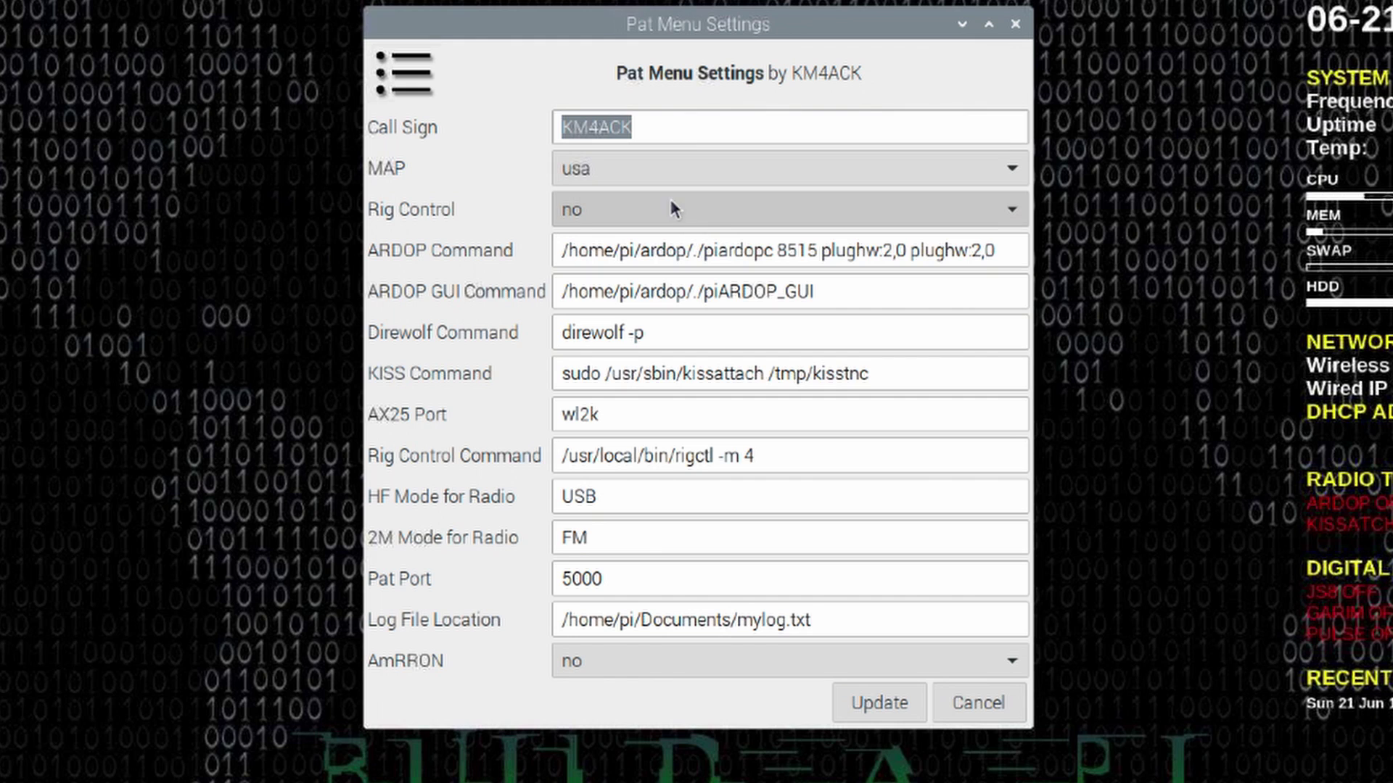
Turn Rig Control on, check ARDOP card 2,0, change HF Mode to PKTUSB, and save
left_click(671, 209)
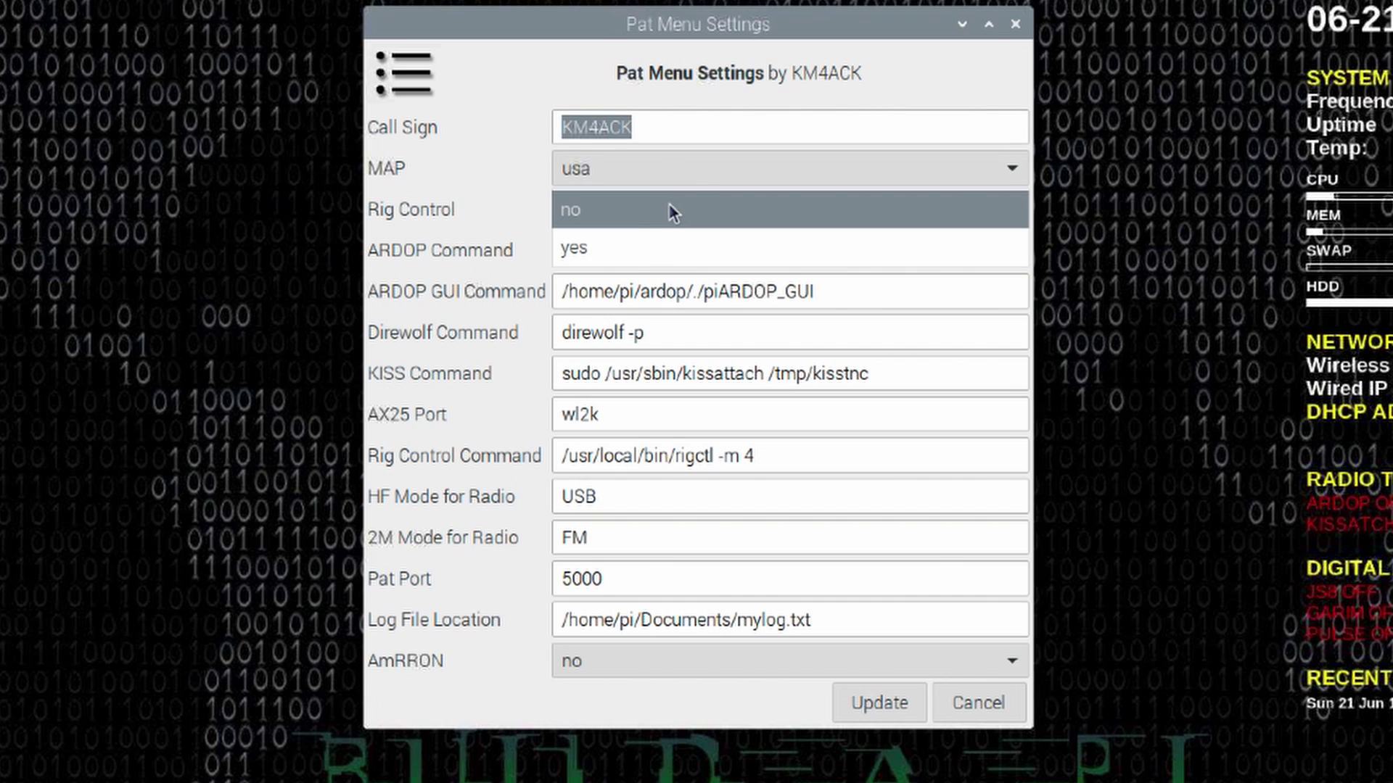
left_click(619, 249)
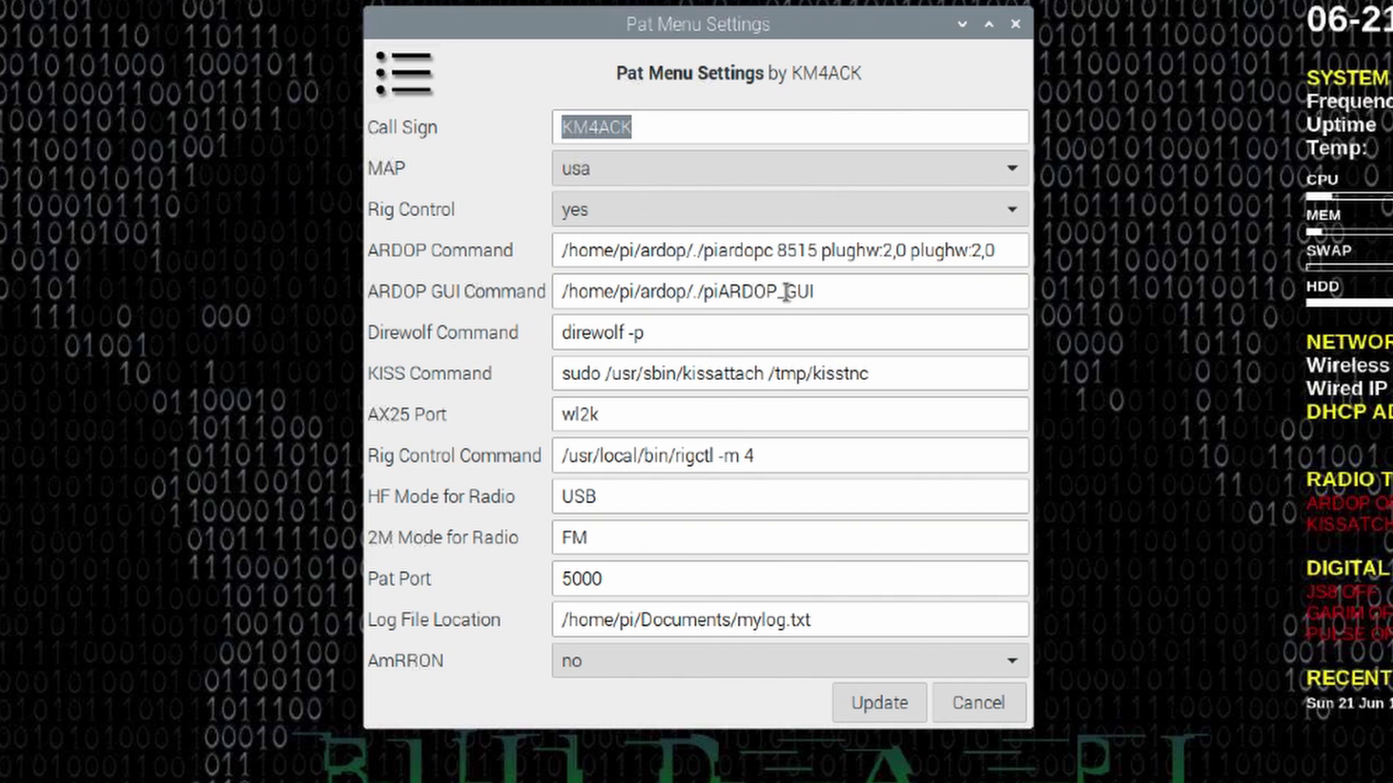
left_click_drag(1001, 250, 972, 250)
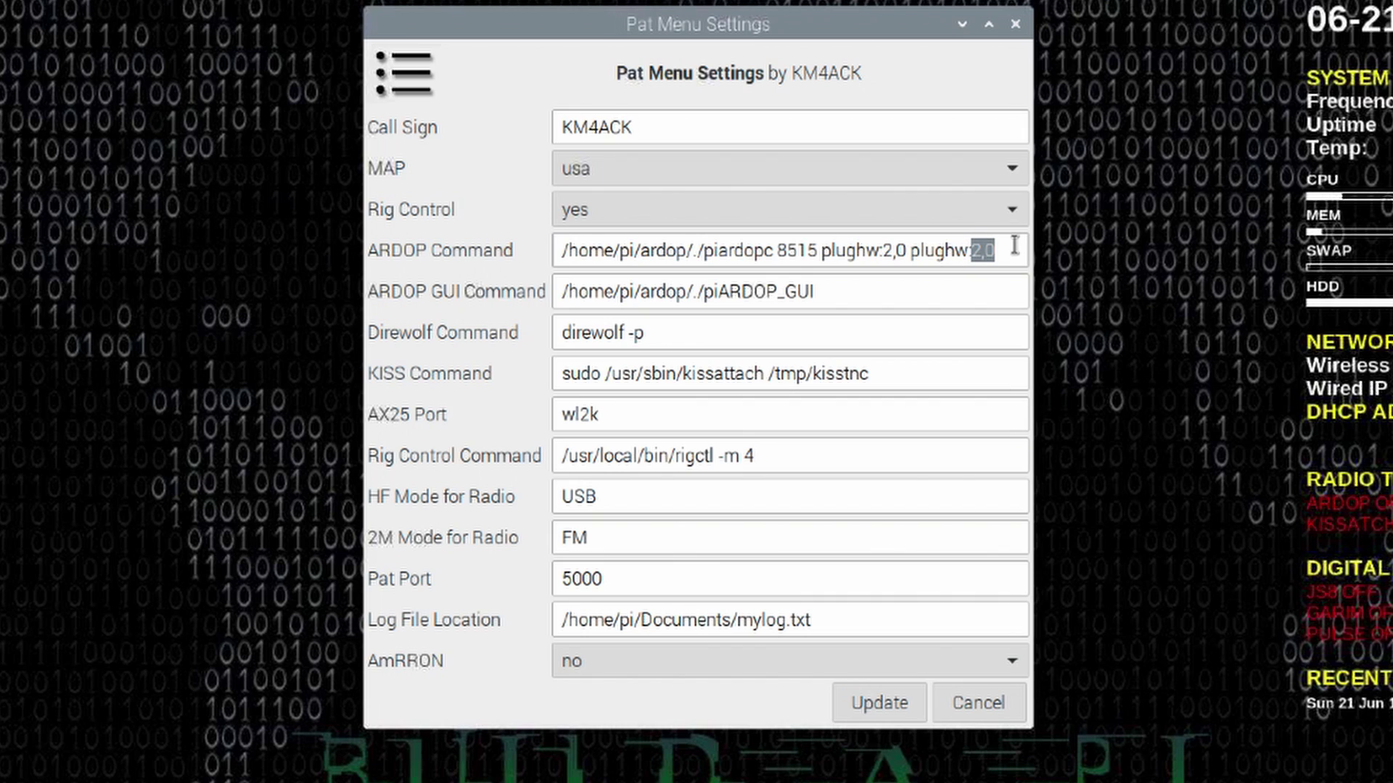
left_click(645, 505)
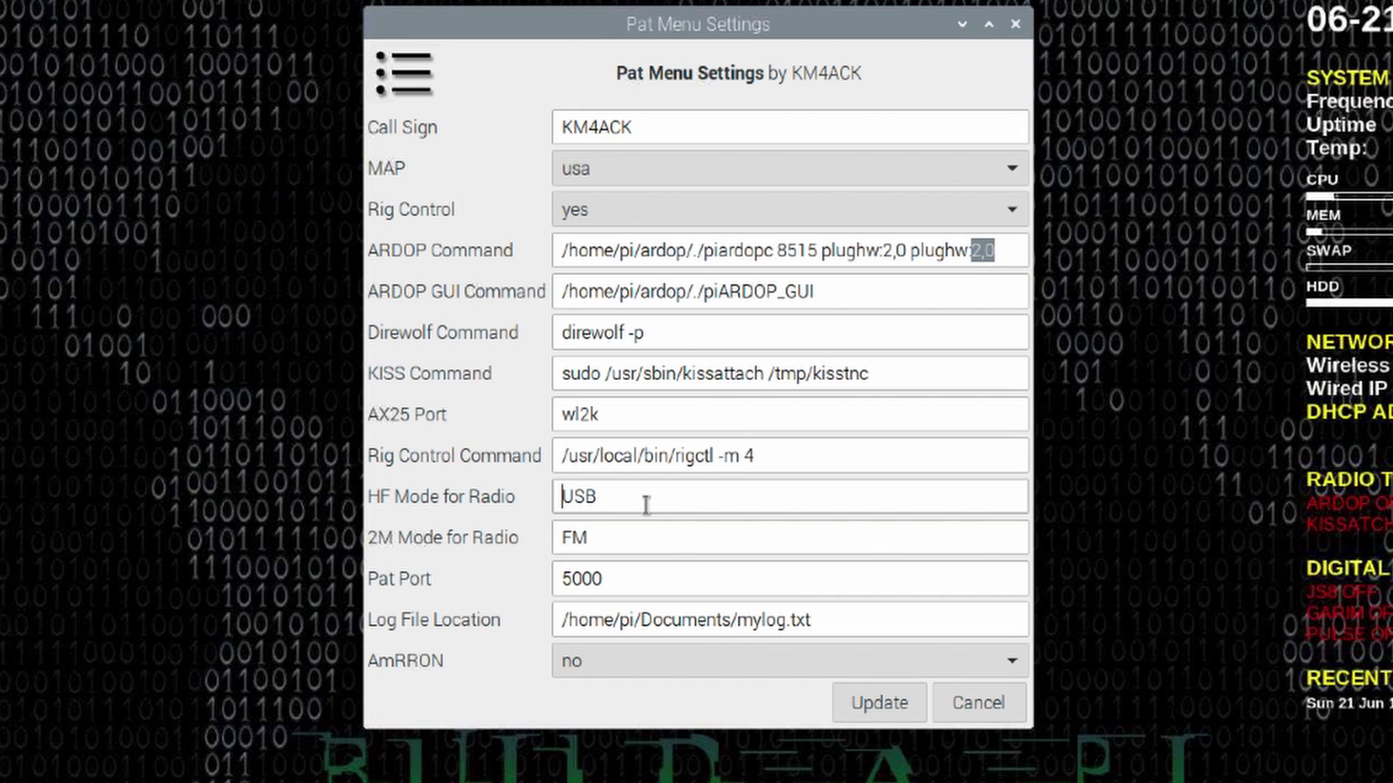
type("PKT")
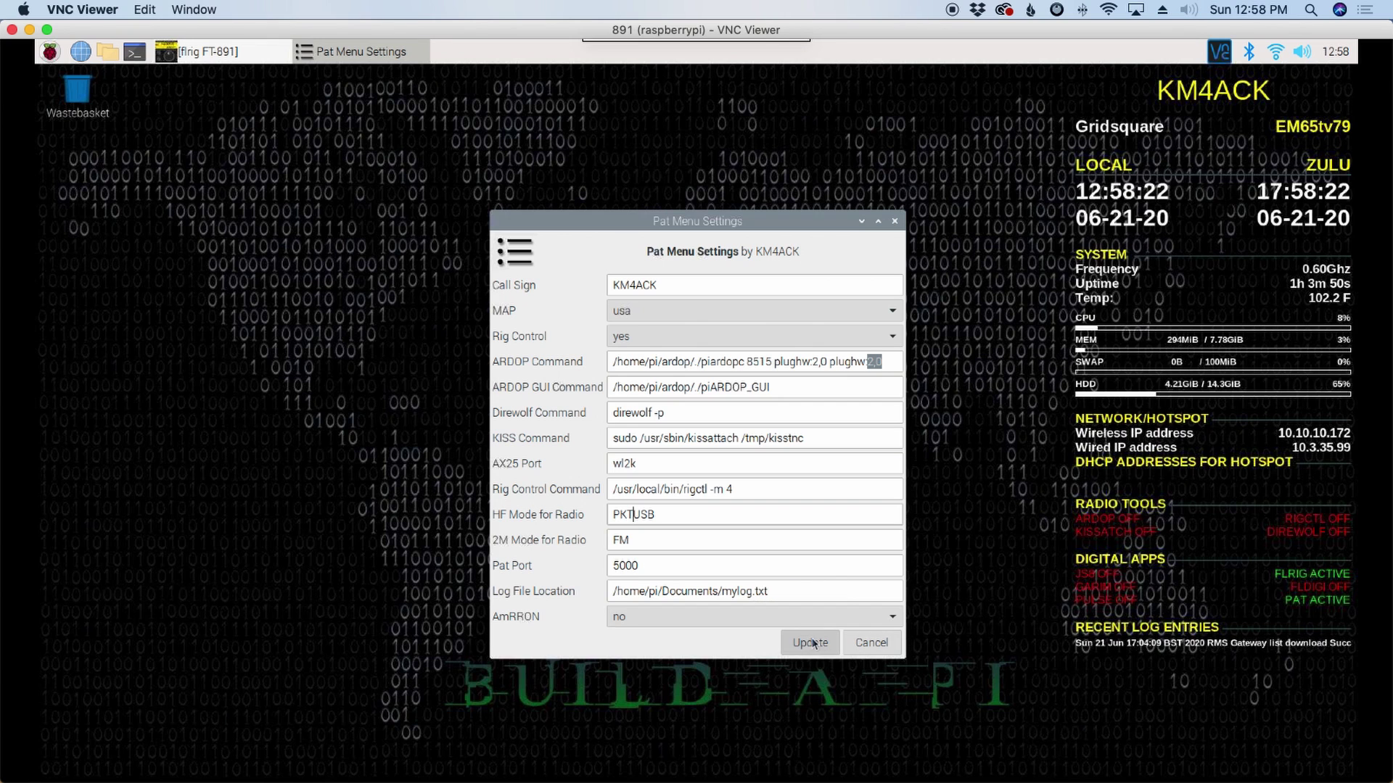
left_click(811, 643)
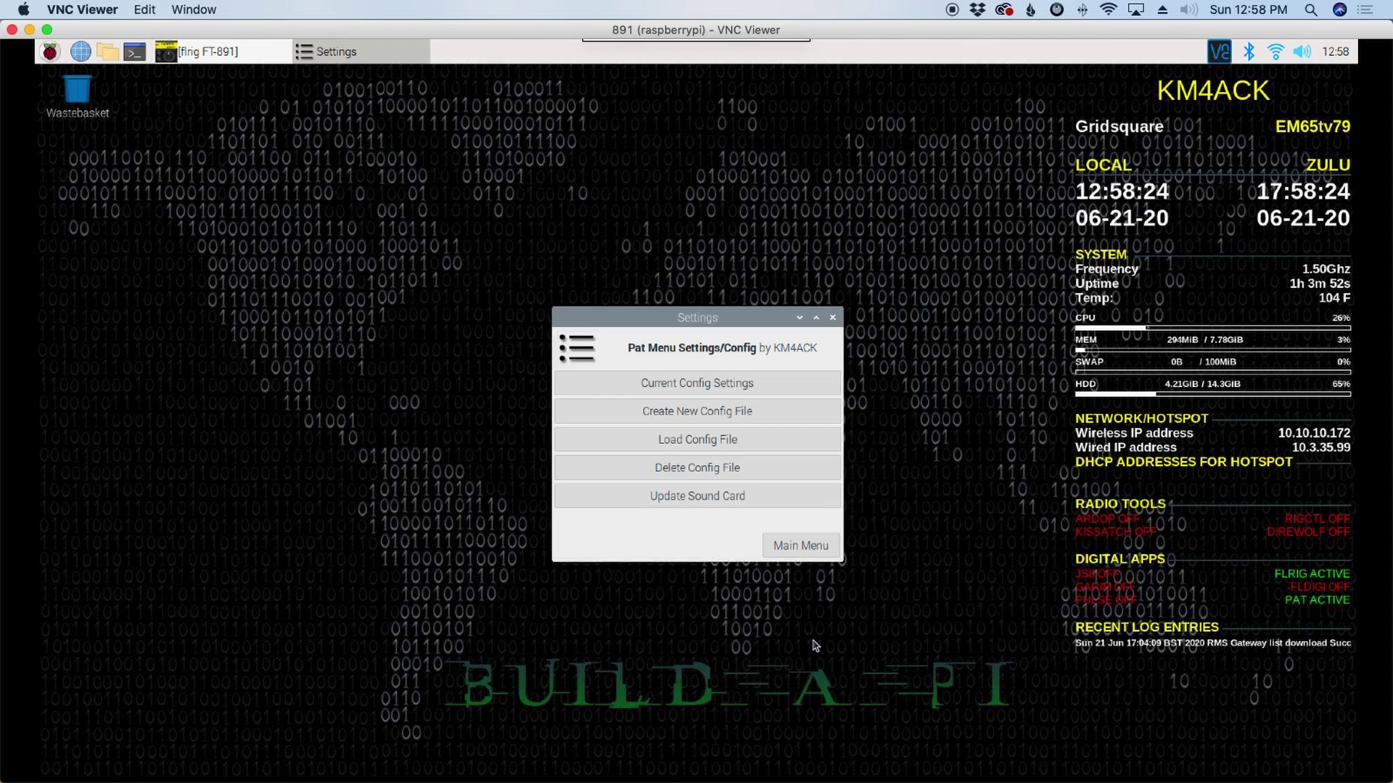
Leave Pat's configuration for the main Pat Menu, then close the Pat Menu
left_click(802, 553)
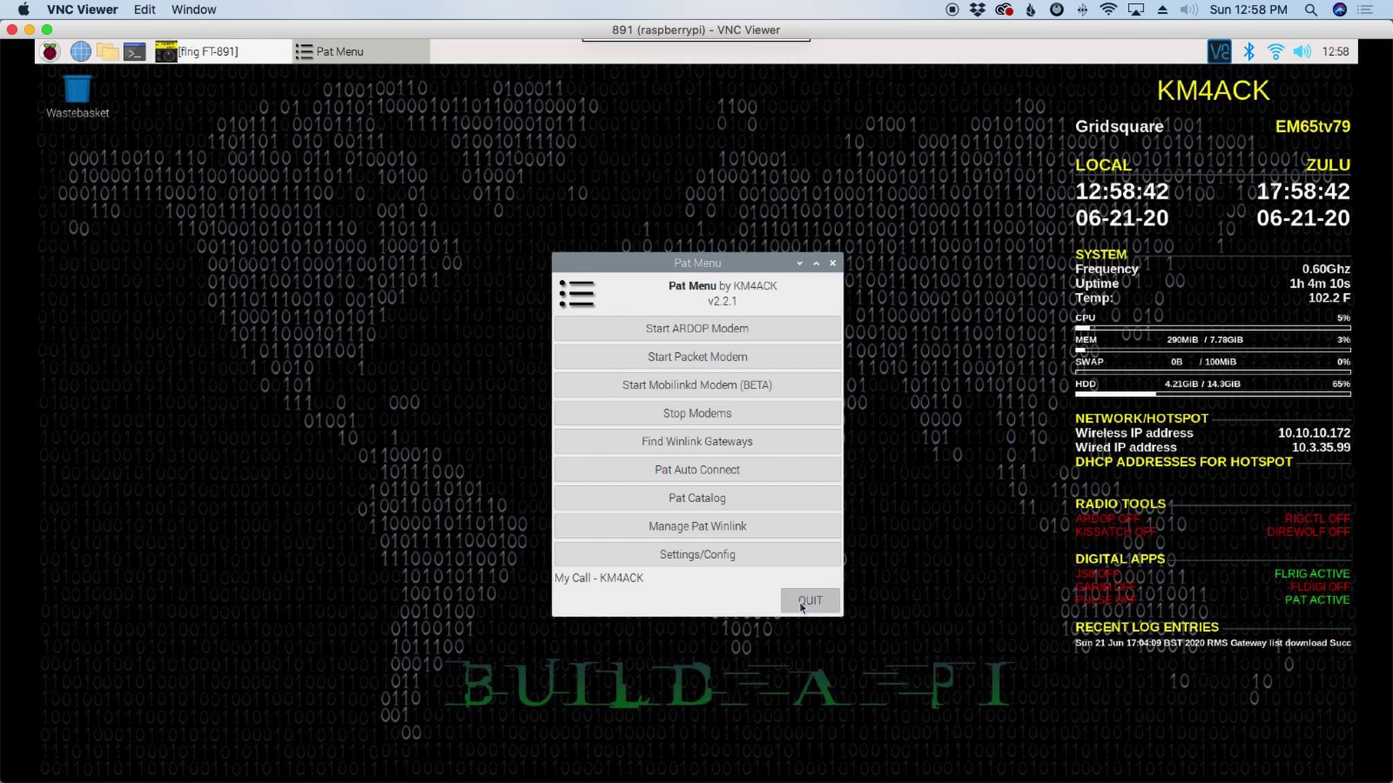
left_click(801, 606)
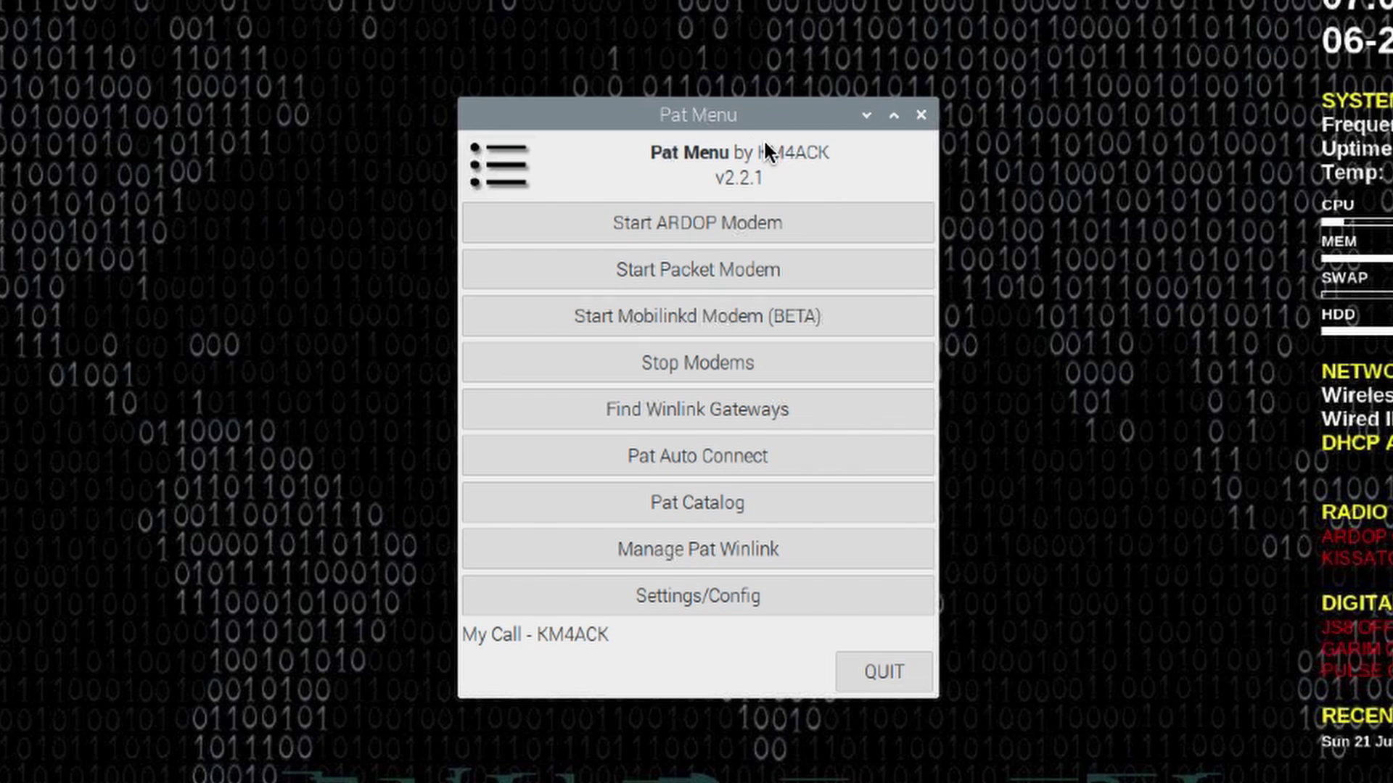
Set Pat's ARDOP PTT to true and bring up the ARDOP Speed setting showing 500
left_click(715, 546)
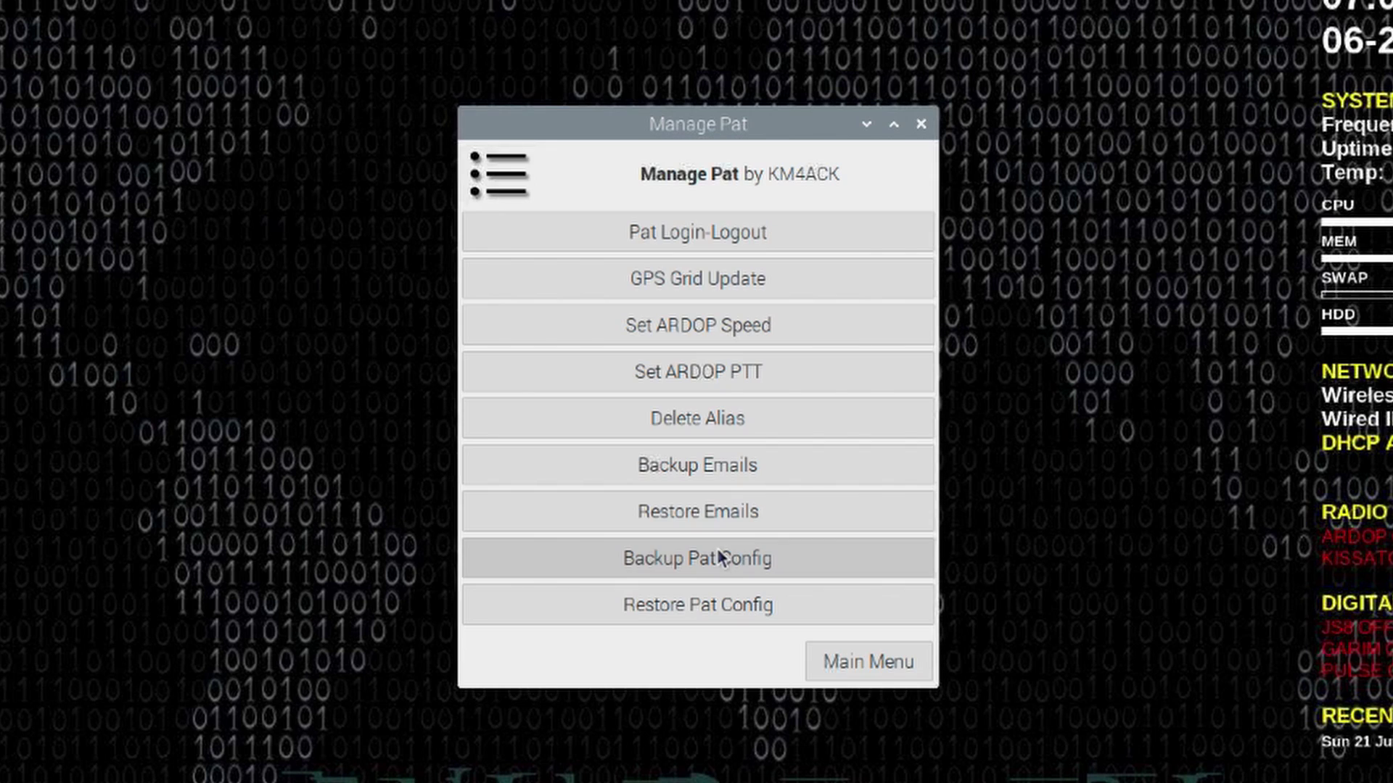
left_click(727, 370)
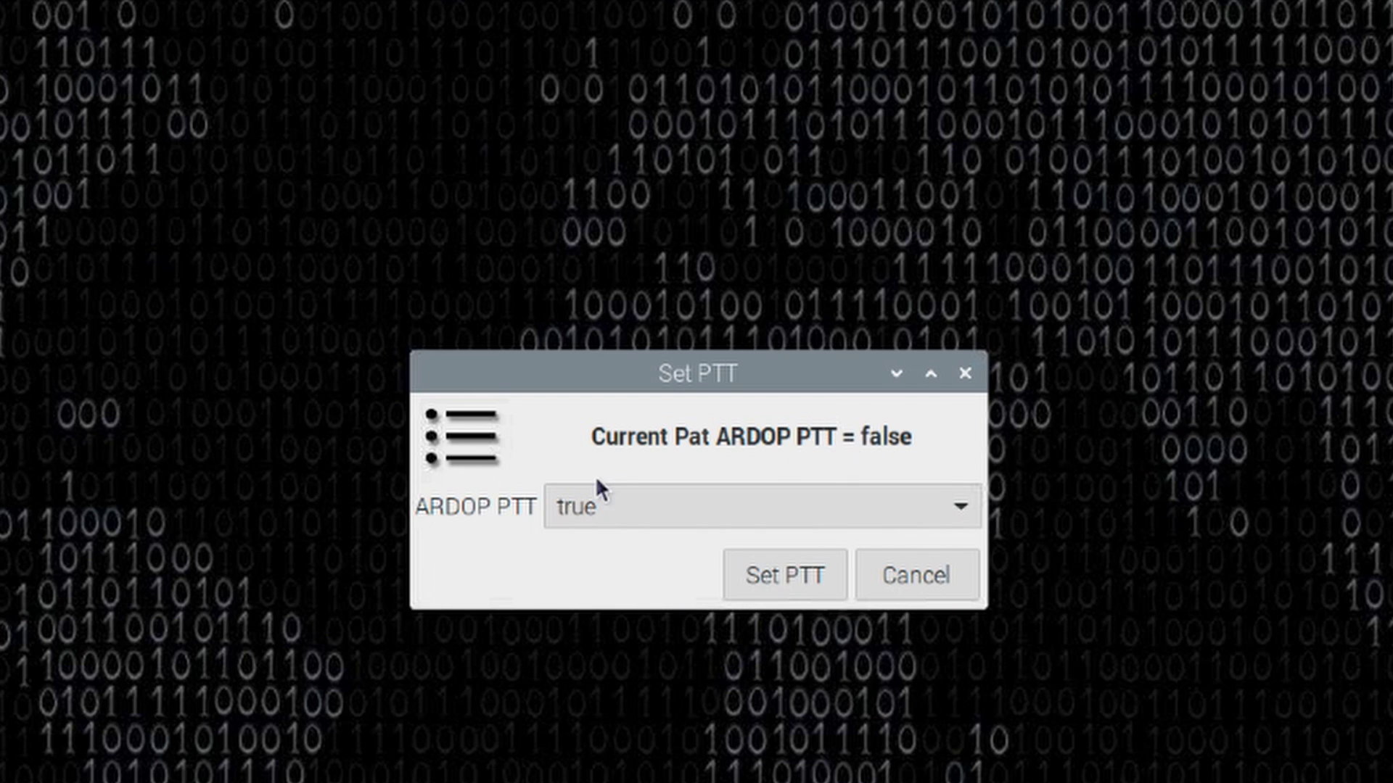
left_click(780, 572)
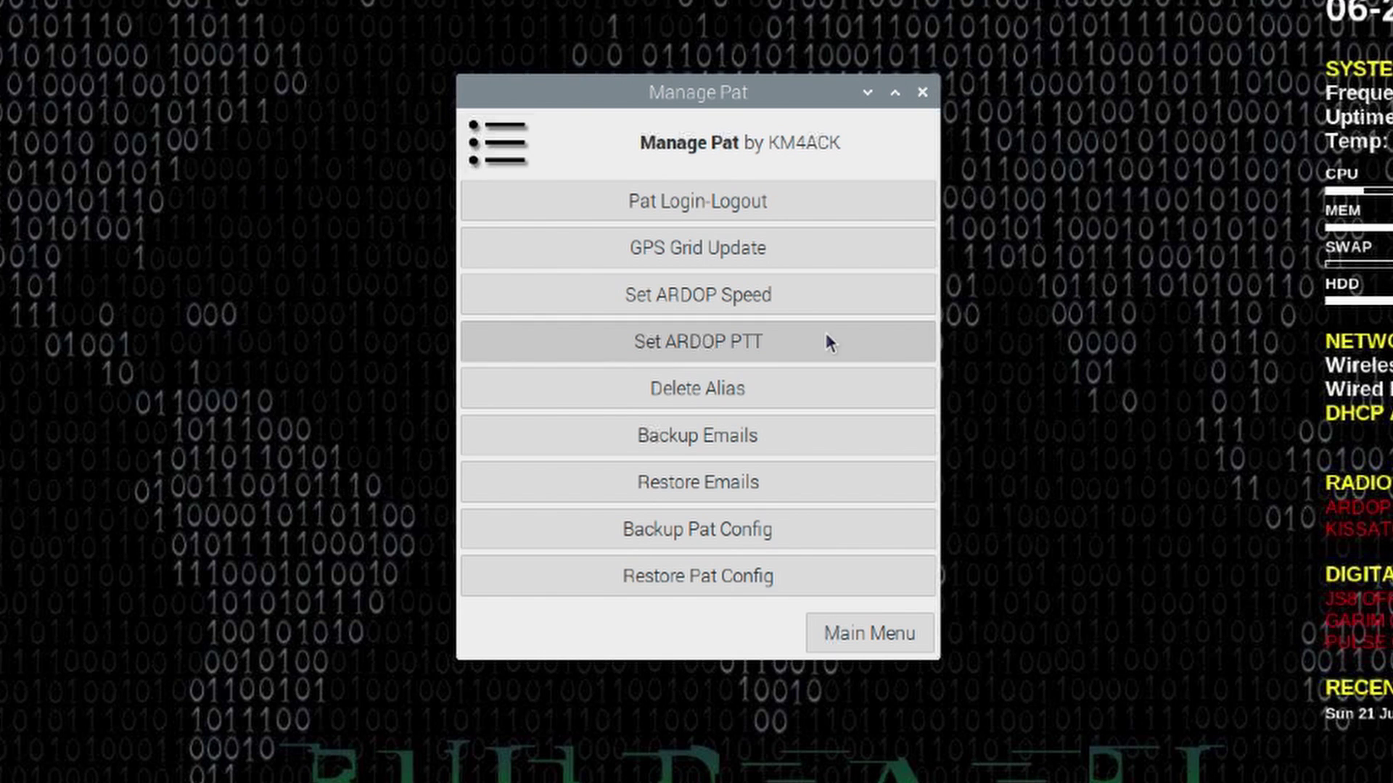
left_click(711, 297)
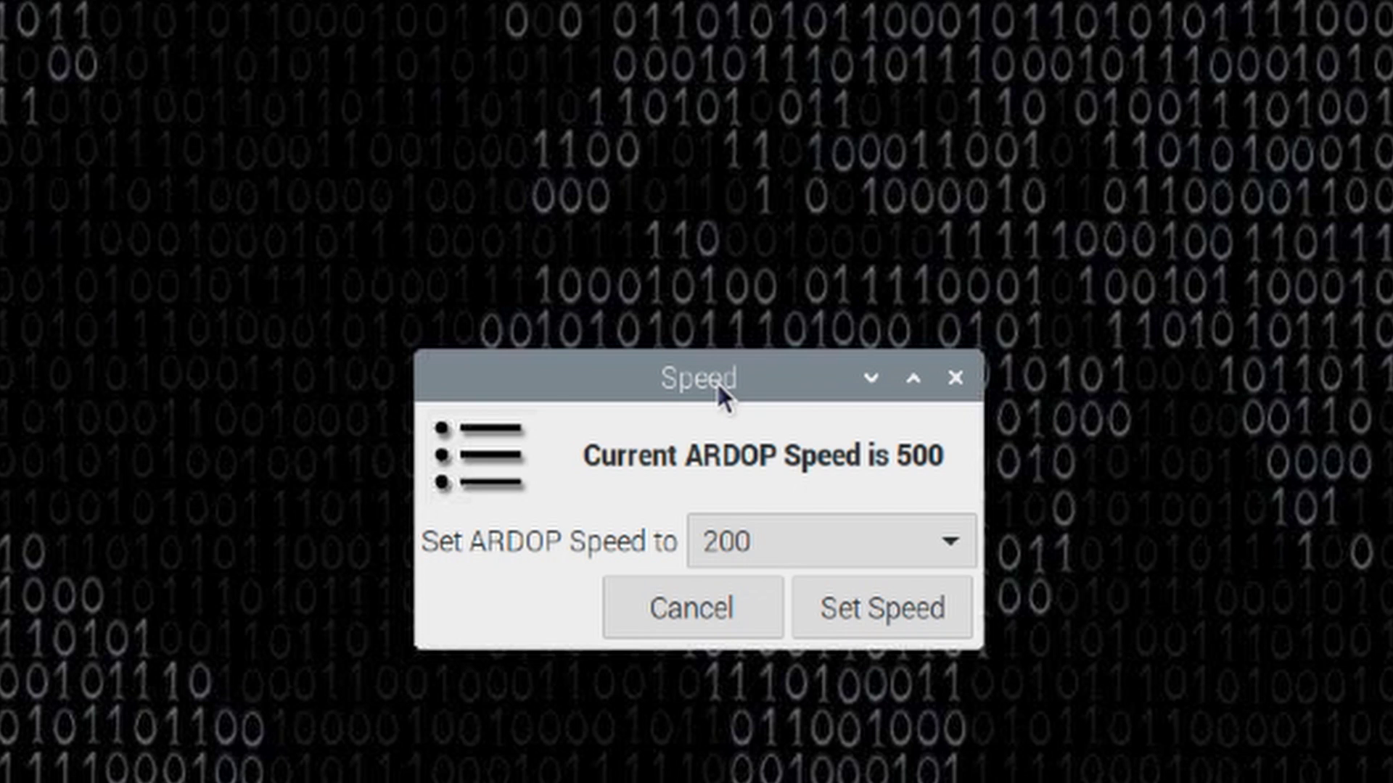
left_click(911, 544)
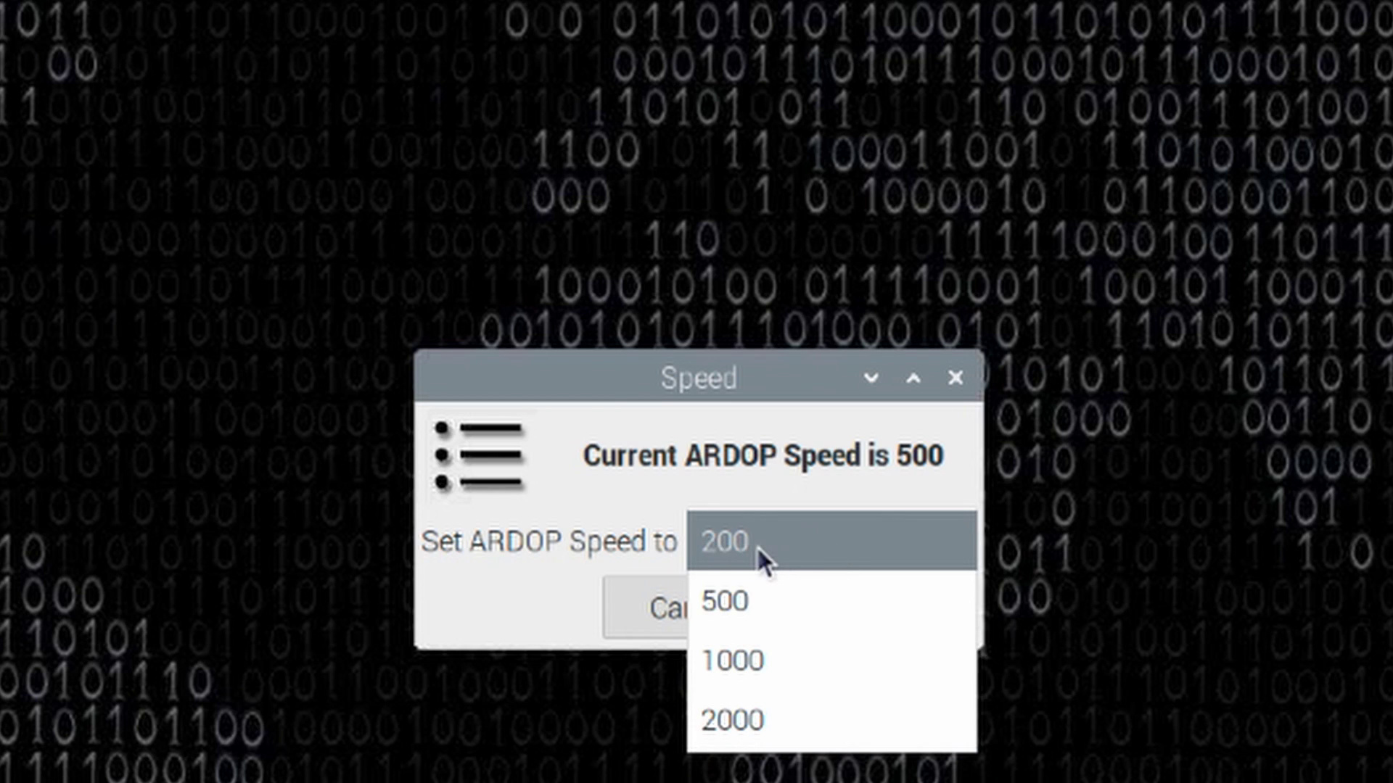
left_click(629, 483)
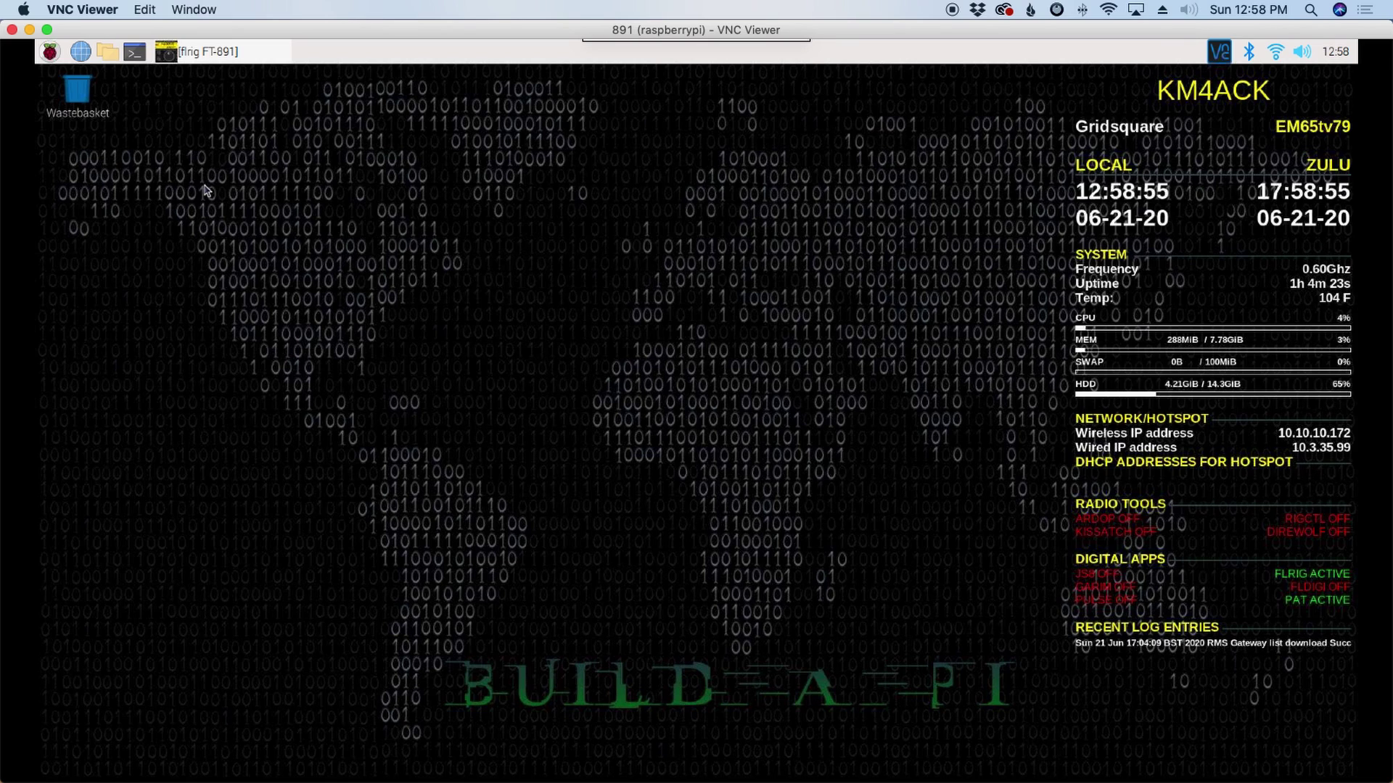
Start js8call from the Hamradio section of the Raspberry Pi menu
left_click(50, 51)
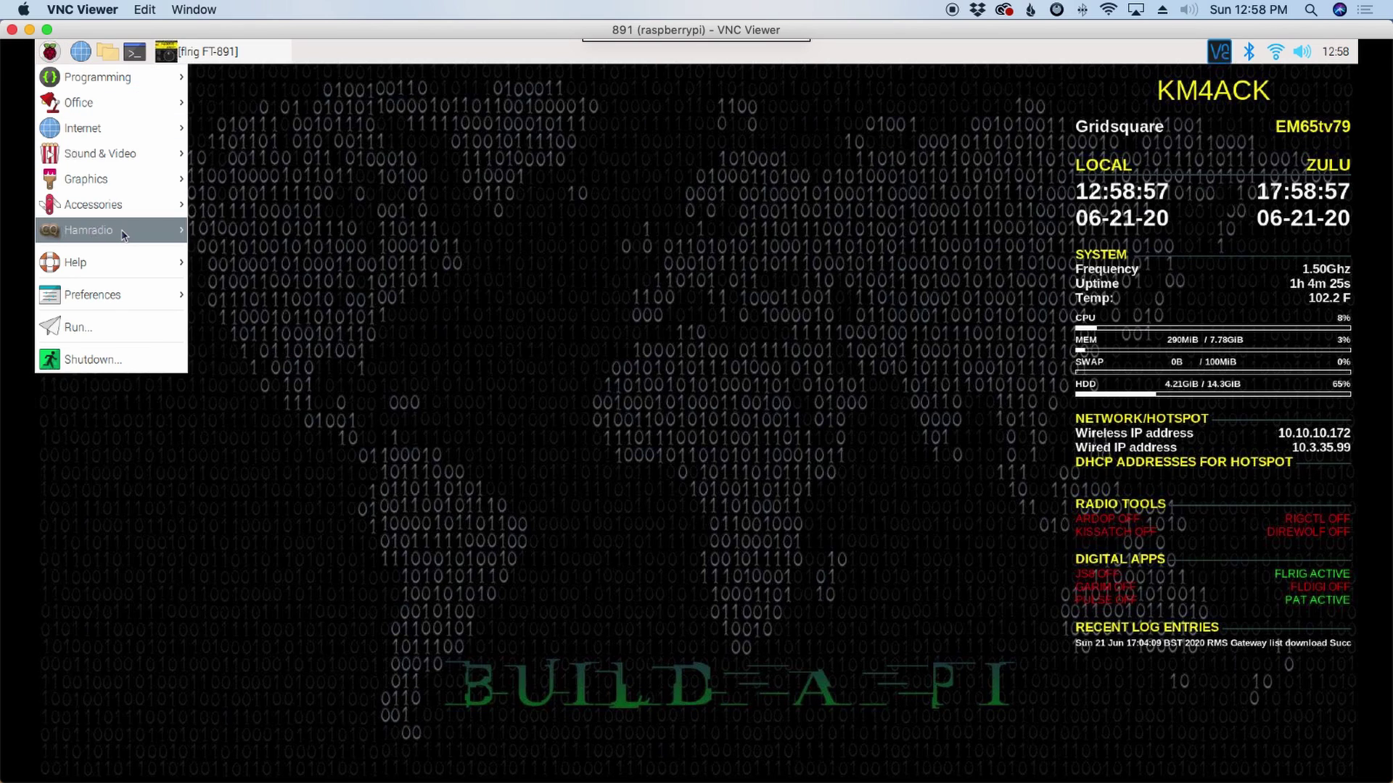
mouse_move(123, 234)
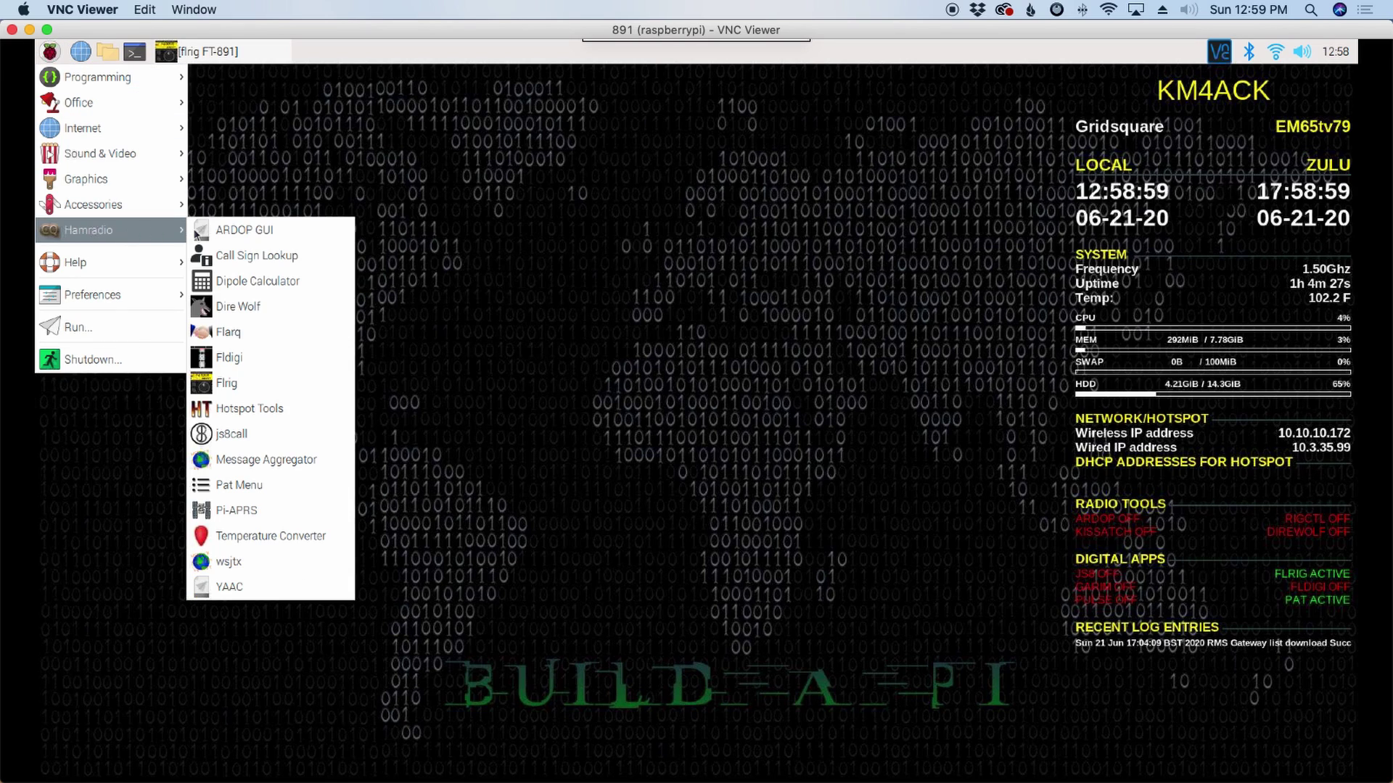
left_click(231, 434)
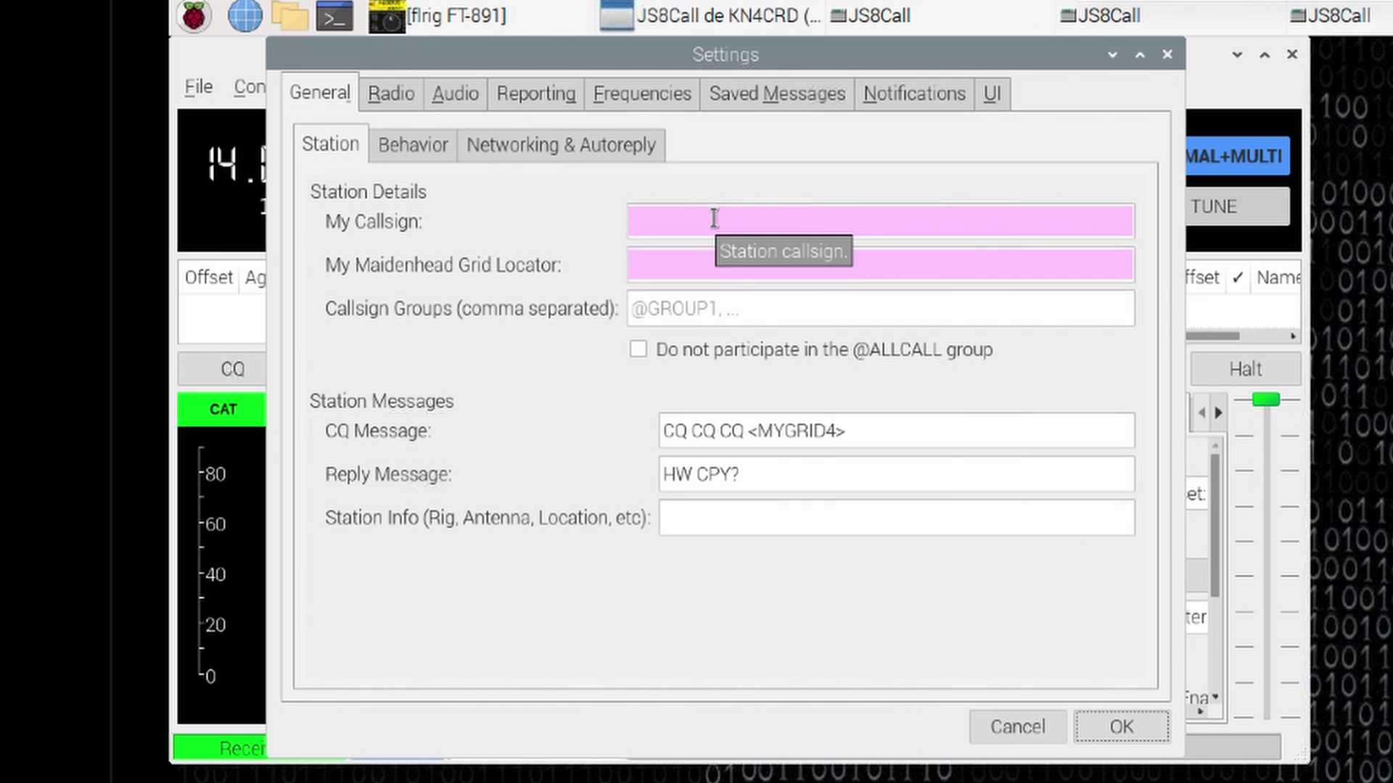
Enter the station callsign as My Callsign and EM65 as the Maidenhead grid locator
left_click(715, 219)
type("KM4CK")
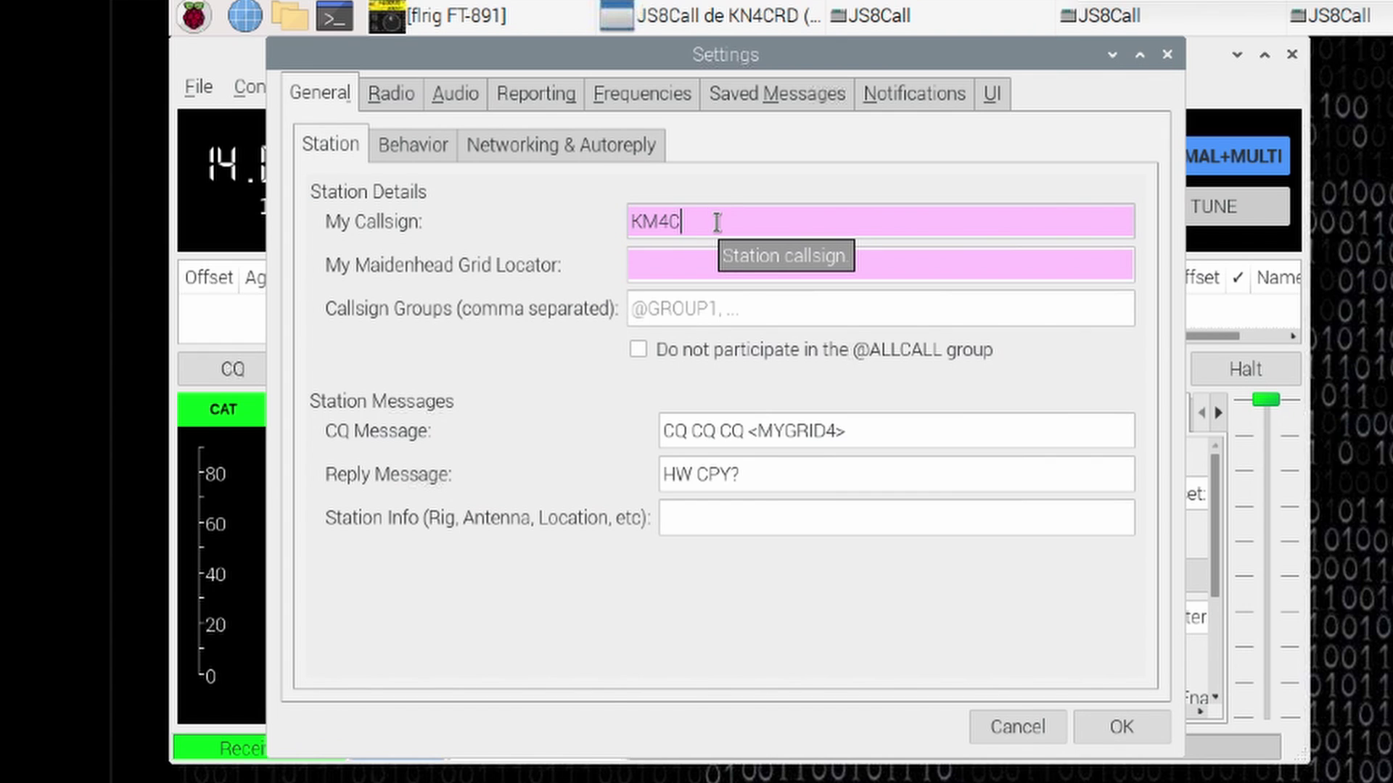
key("BackSpace")
type("ACK")
key("Tab")
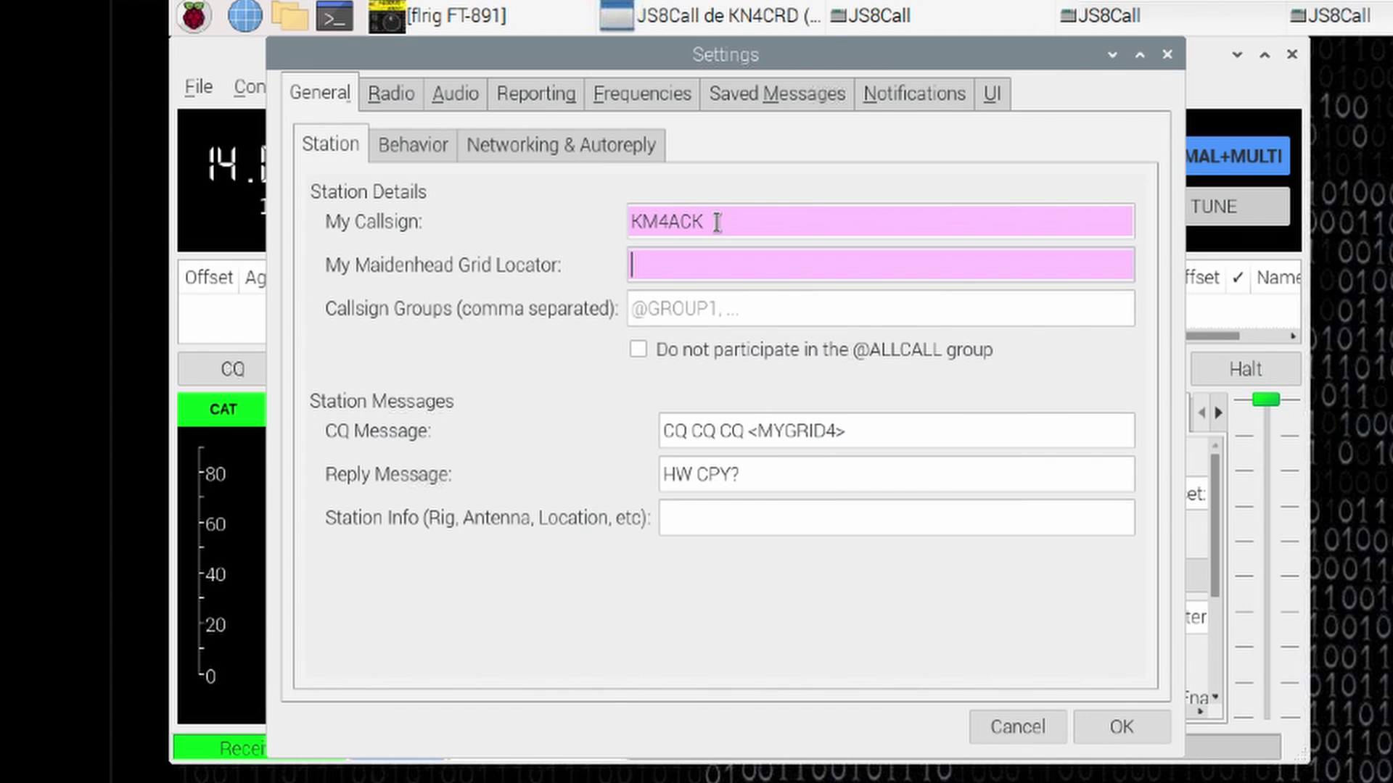
type("E")
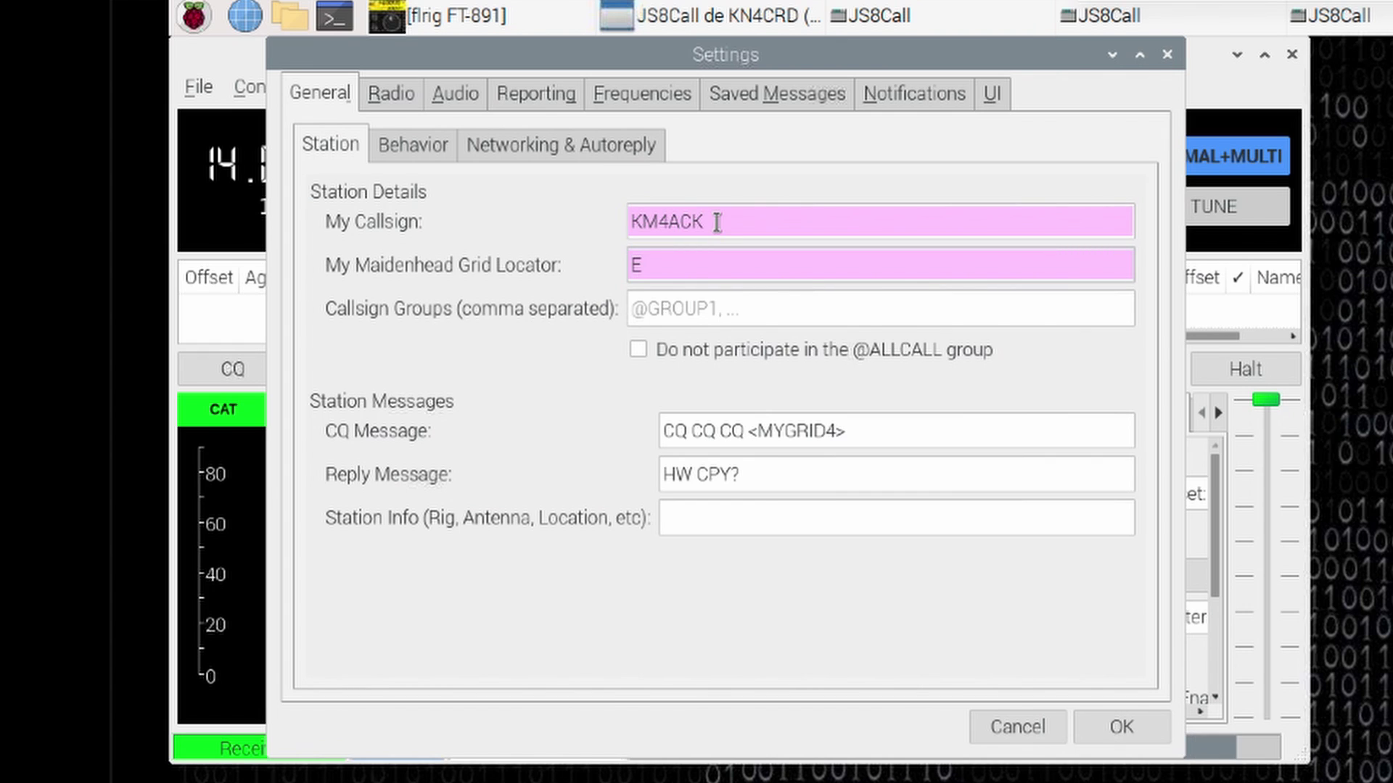
type("M65")
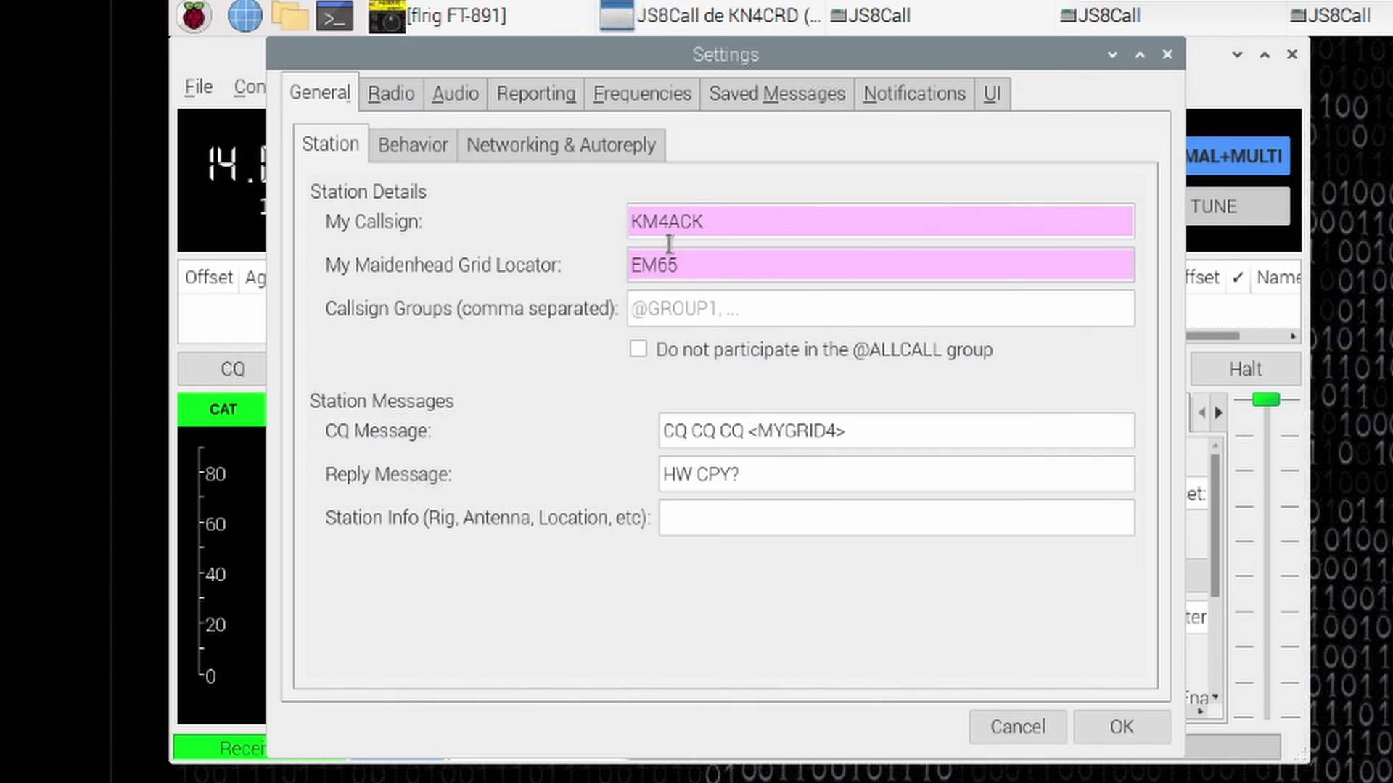
On the Radio tab, select FLRig FLRig as the rig and CAT as the PTT method
left_click(392, 93)
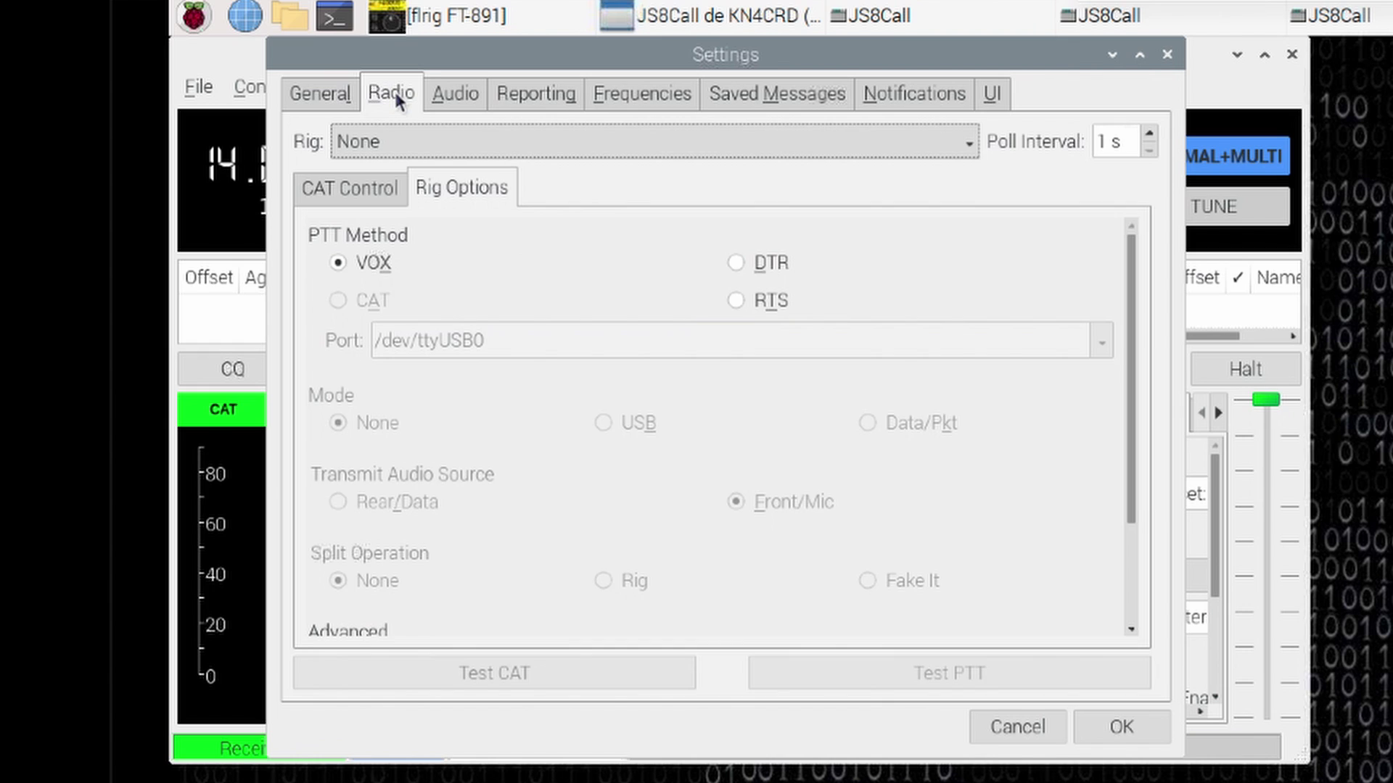
left_click(444, 140)
scroll(516, 533, "down", 1)
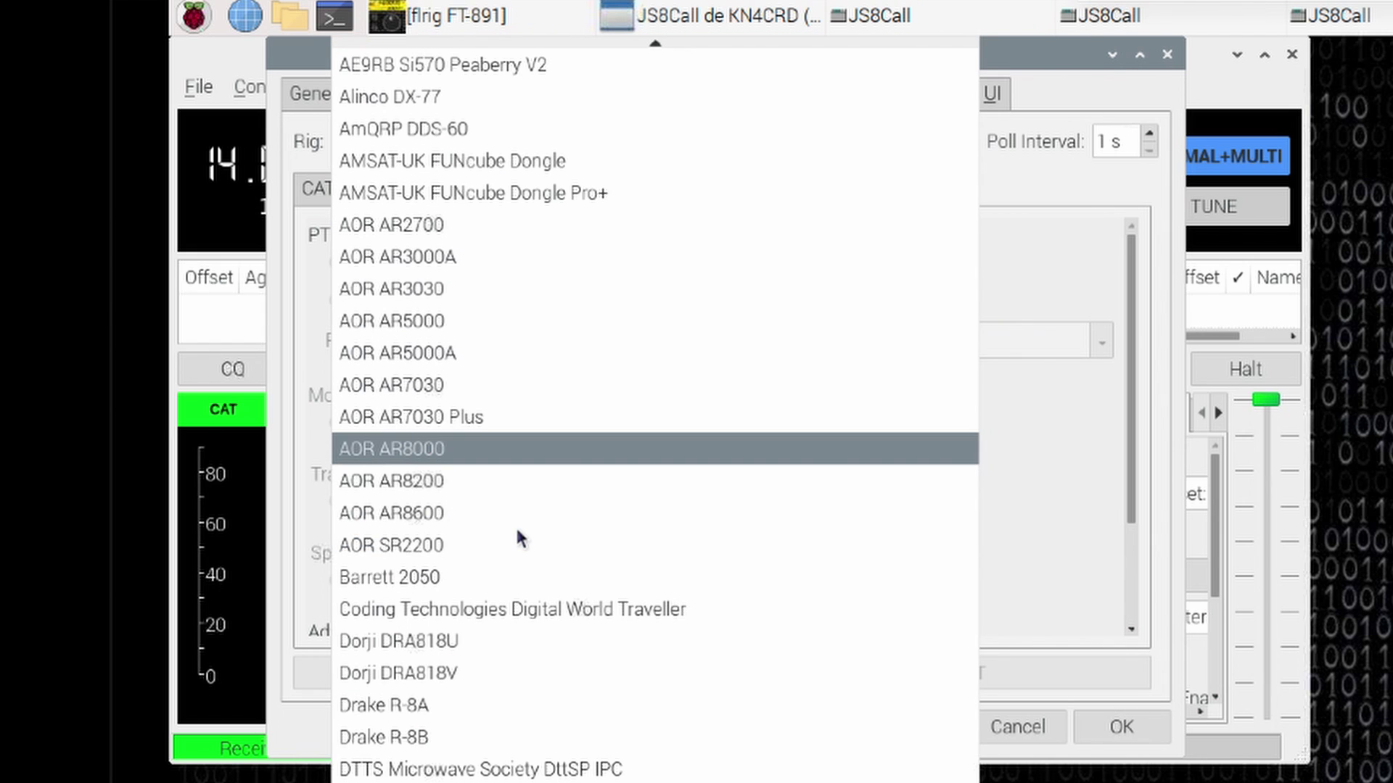
type("elek")
scroll(516, 537, "down", 2)
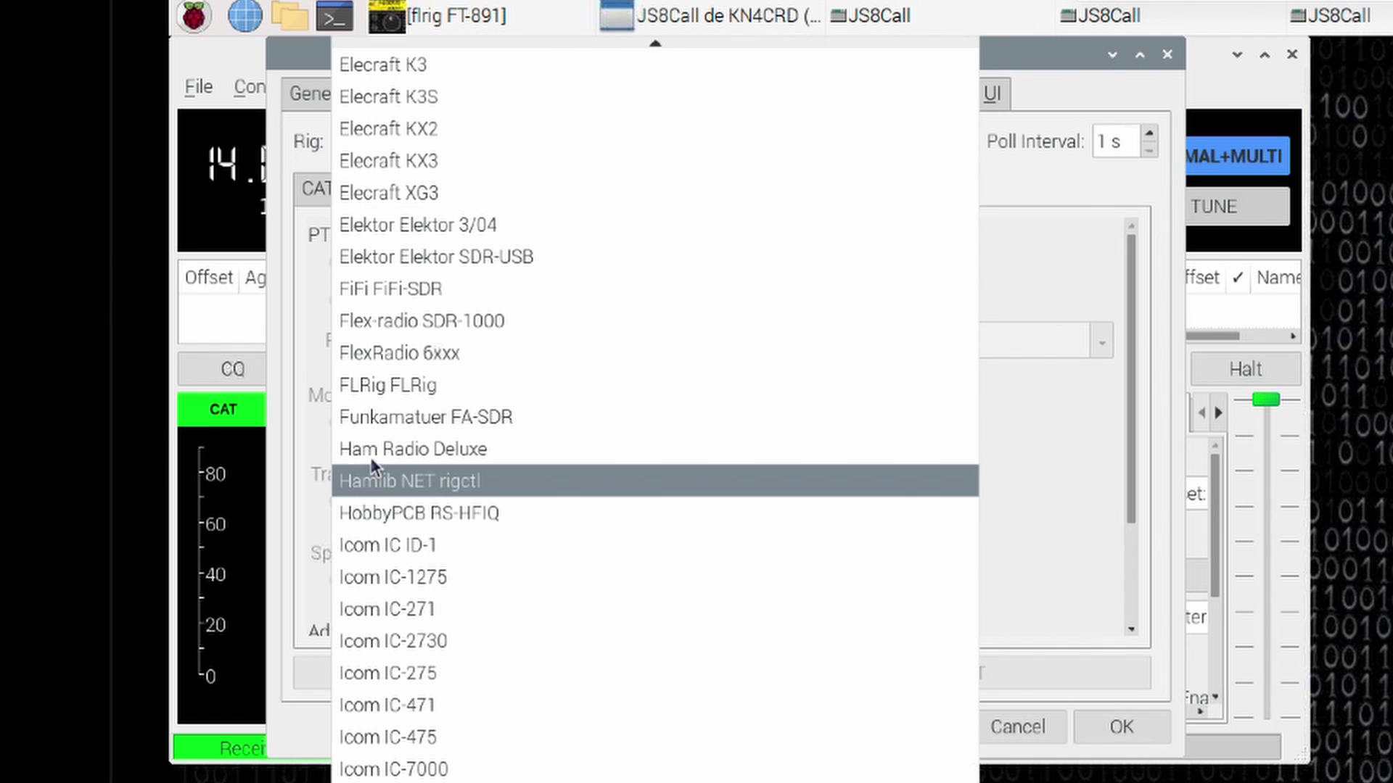
left_click(343, 389)
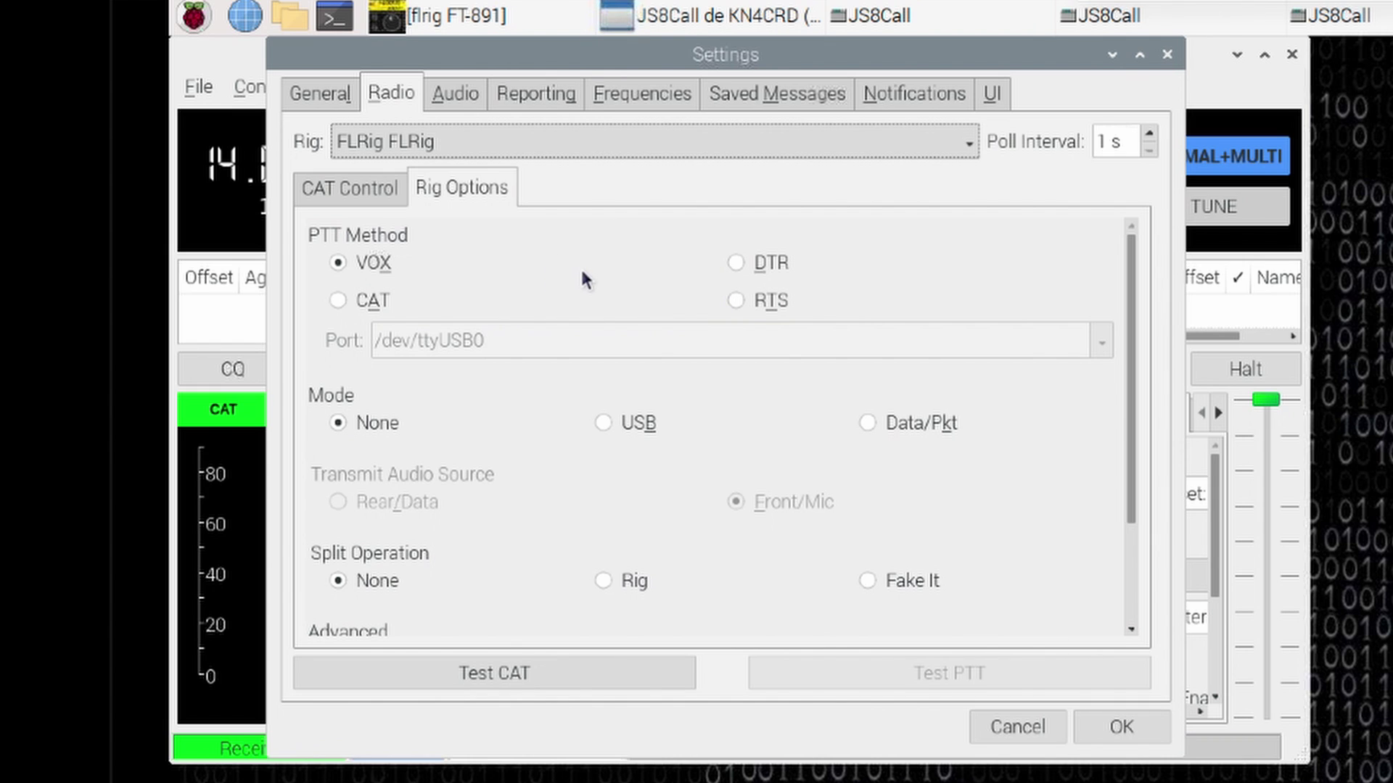
mouse_move(581, 269)
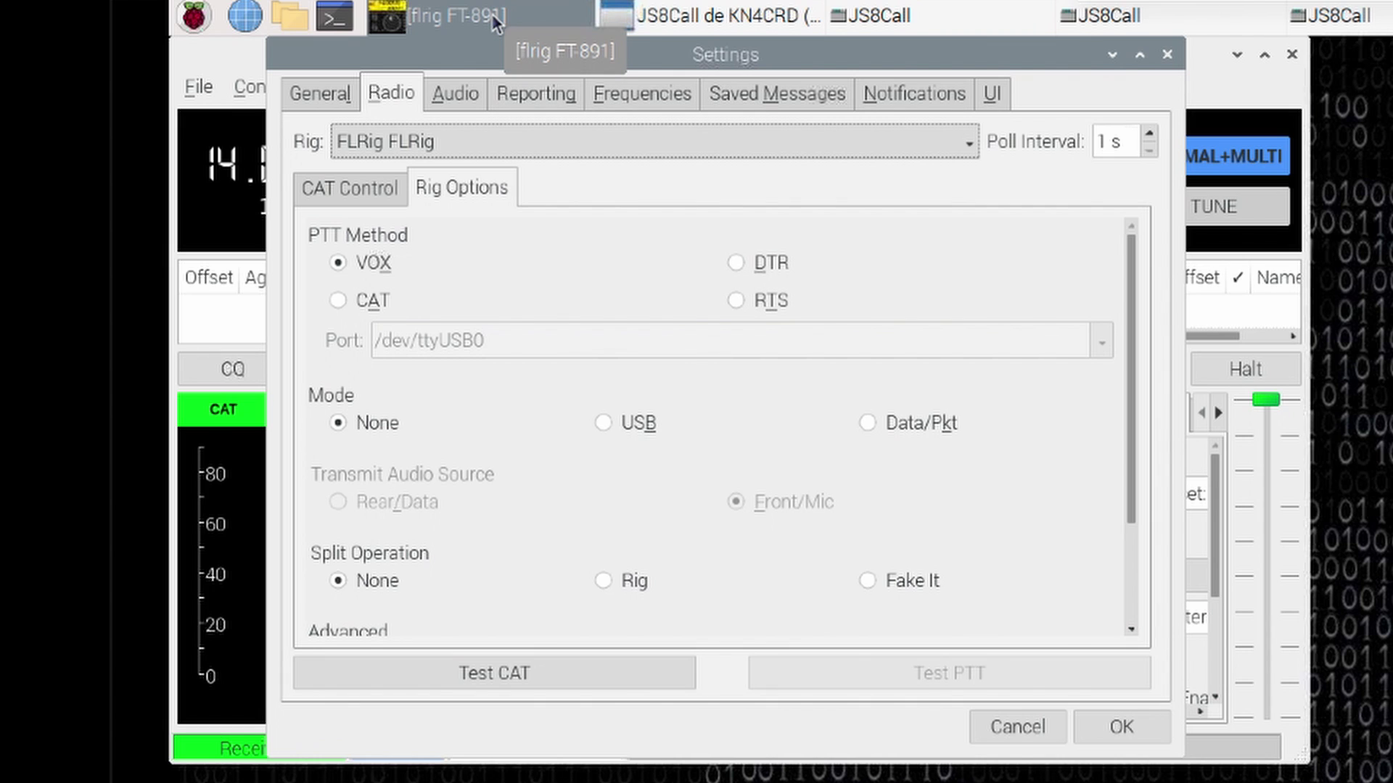
left_click(338, 301)
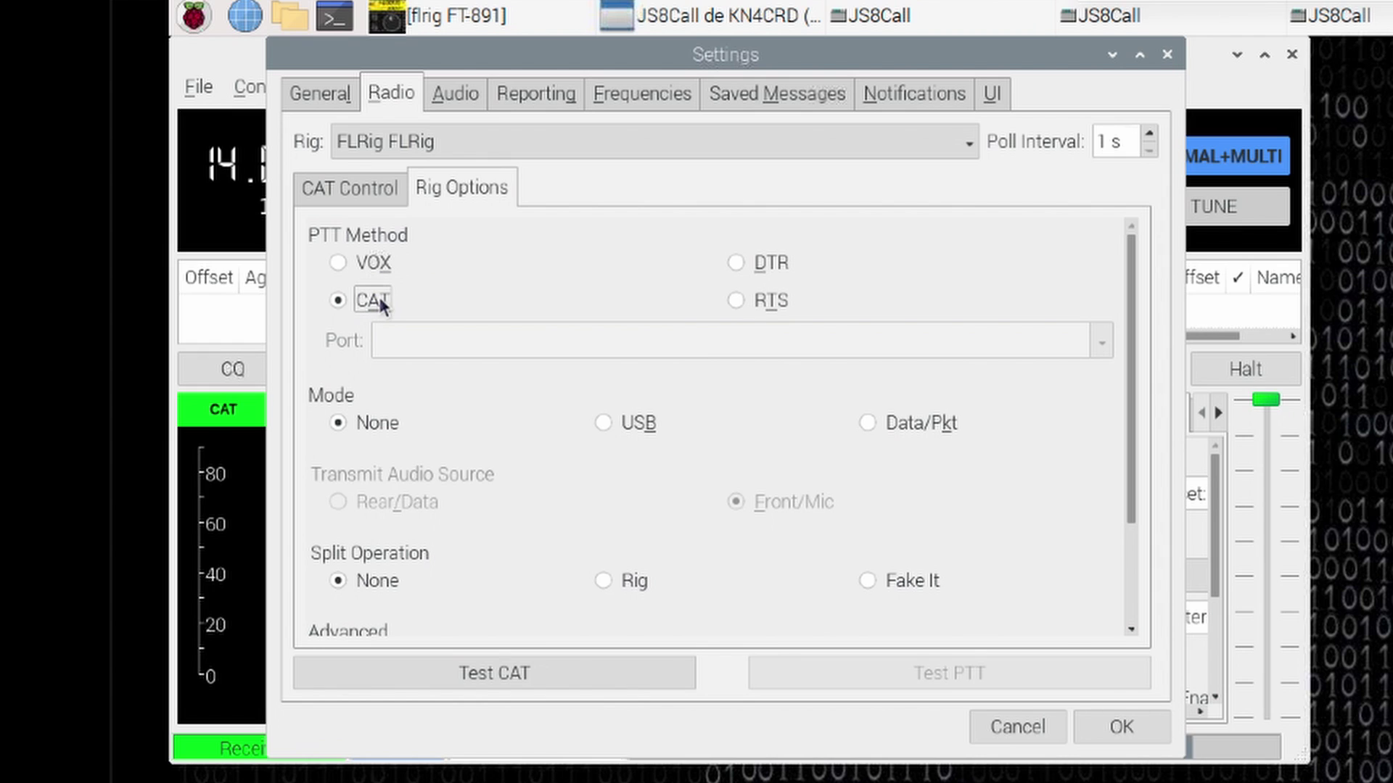
Set audio Input and Output to plughw:CARD=Device,DEV=0 and close Settings with OK
left_click(467, 97)
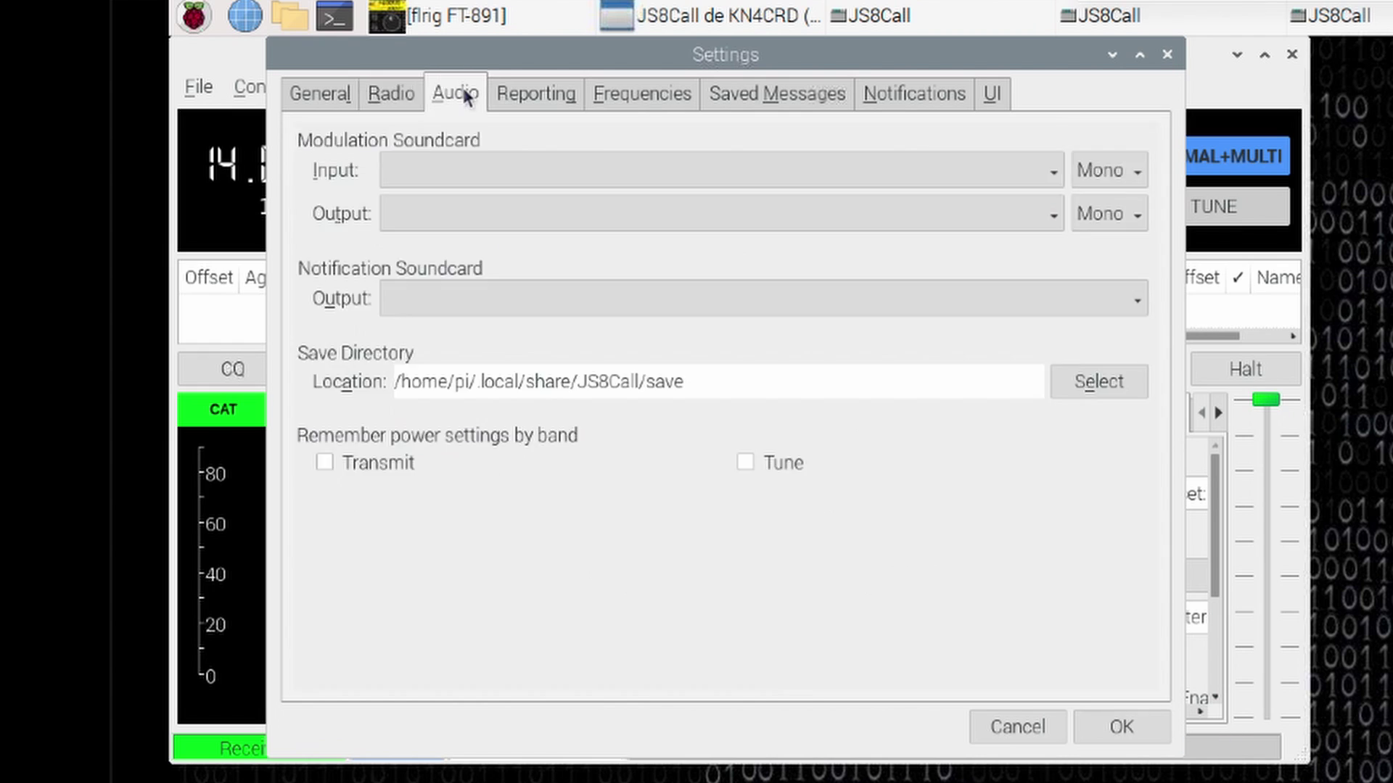
left_click(965, 169)
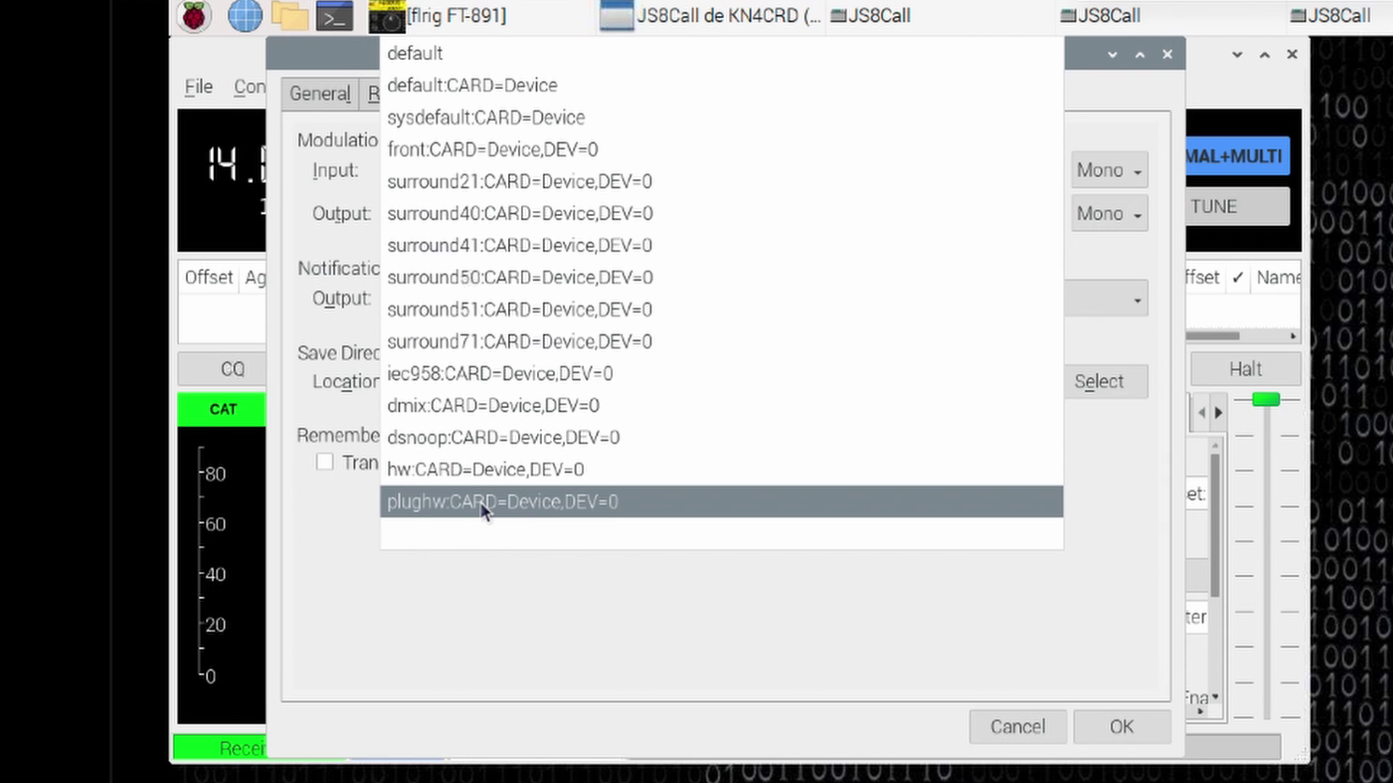
left_click(502, 501)
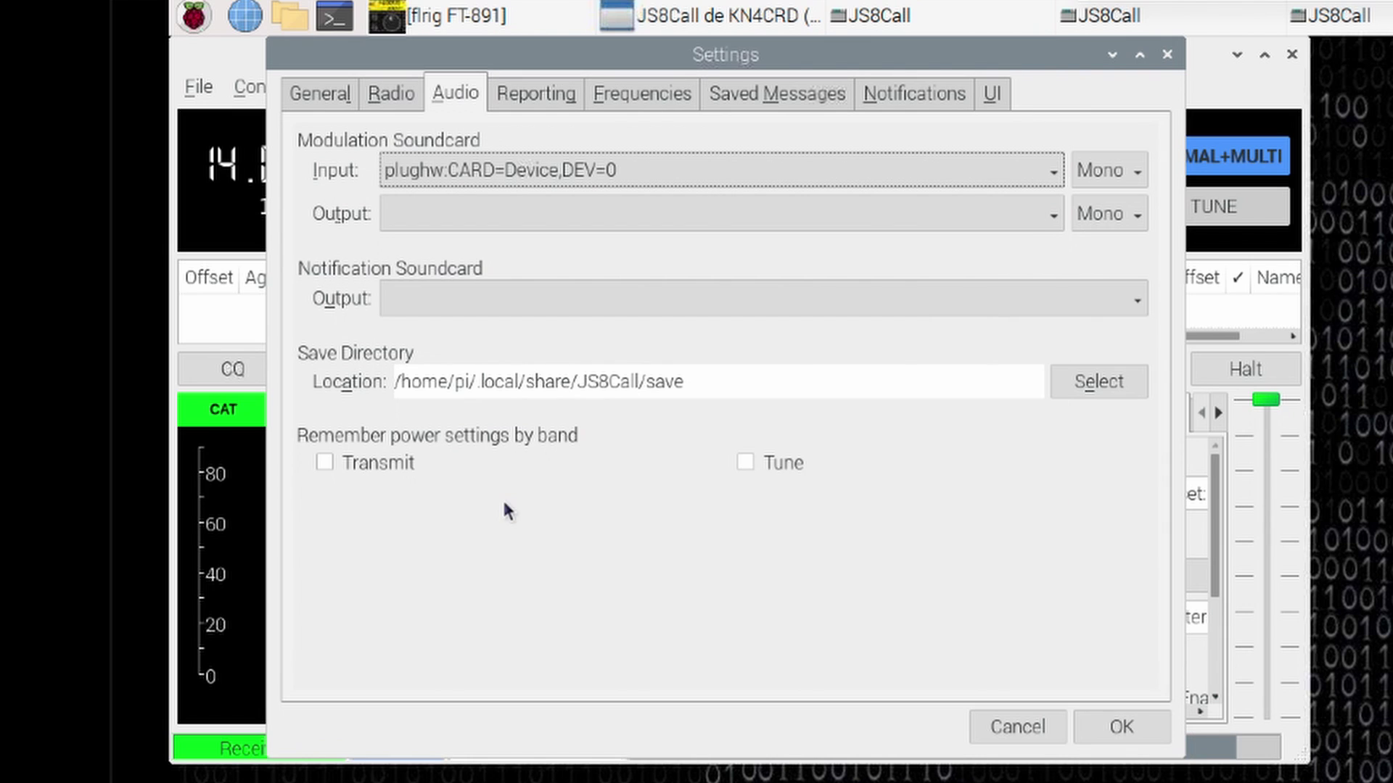
left_click(640, 211)
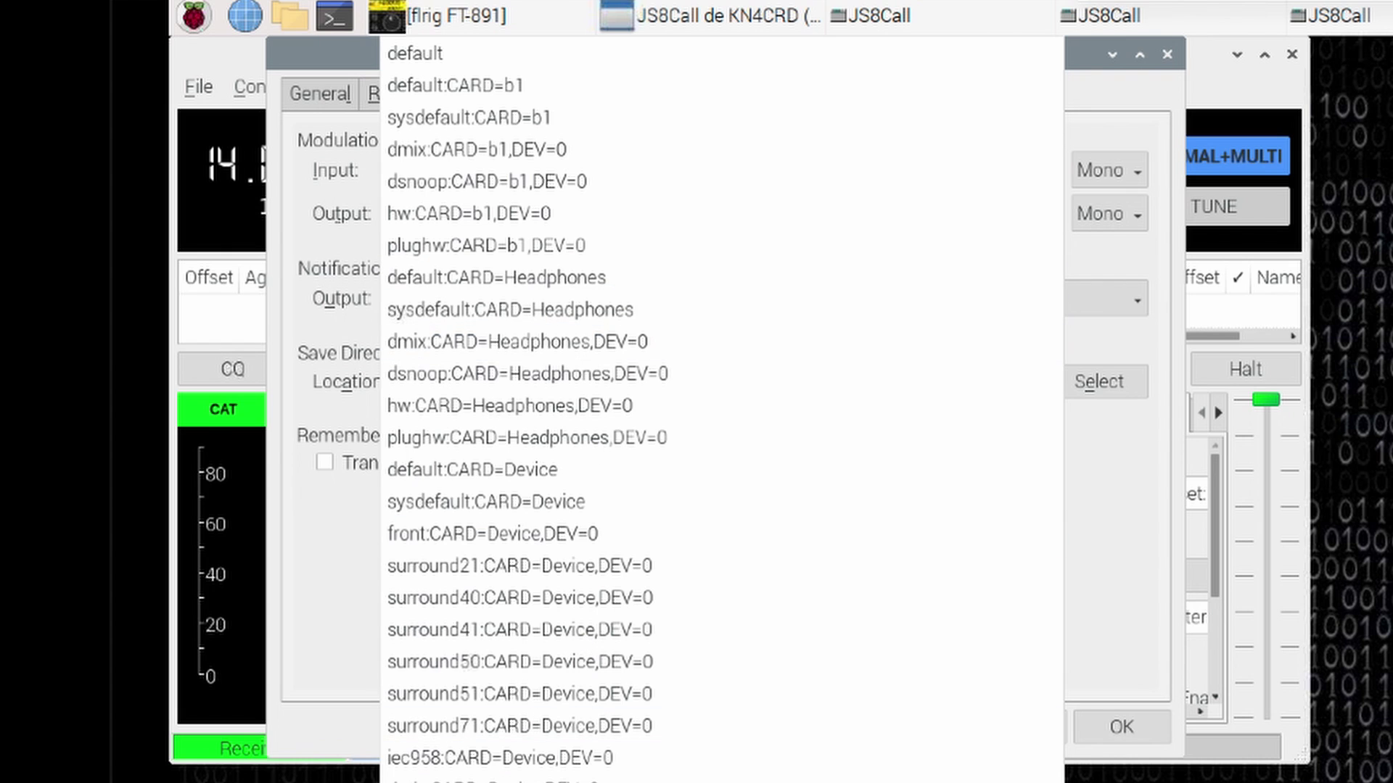
left_click(725, 780)
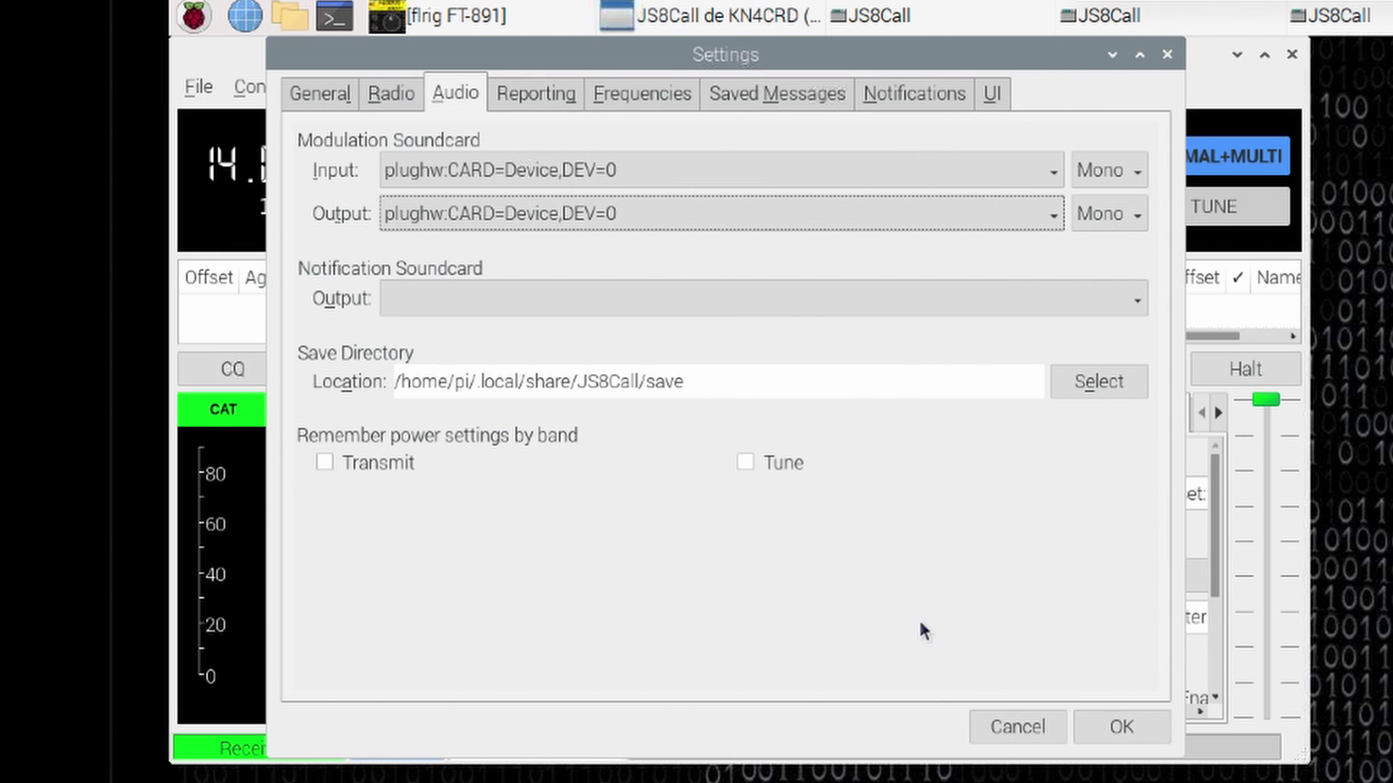
left_click(1122, 726)
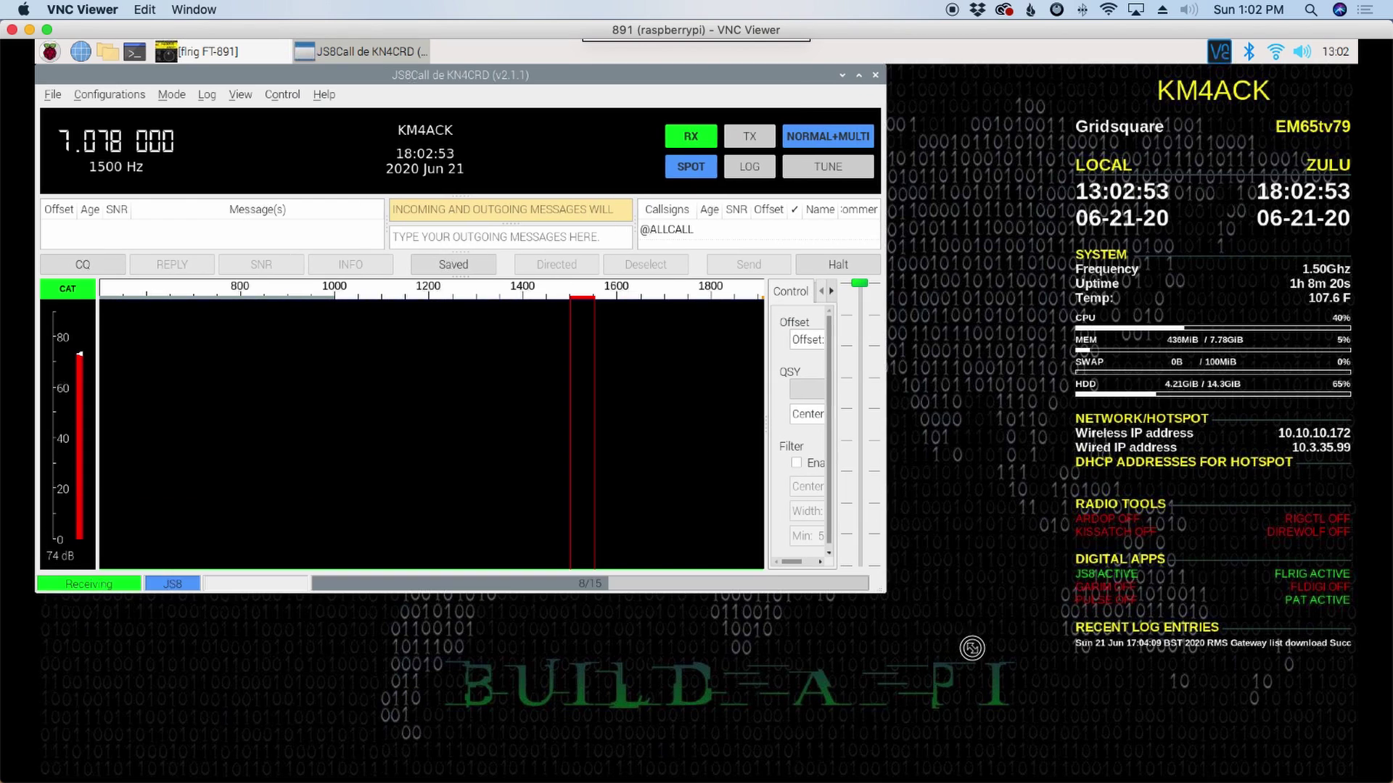
Enlarge the JS8Call window and message panes, then send a brief TUNE and return to RX
left_click_drag(973, 647, 1122, 698)
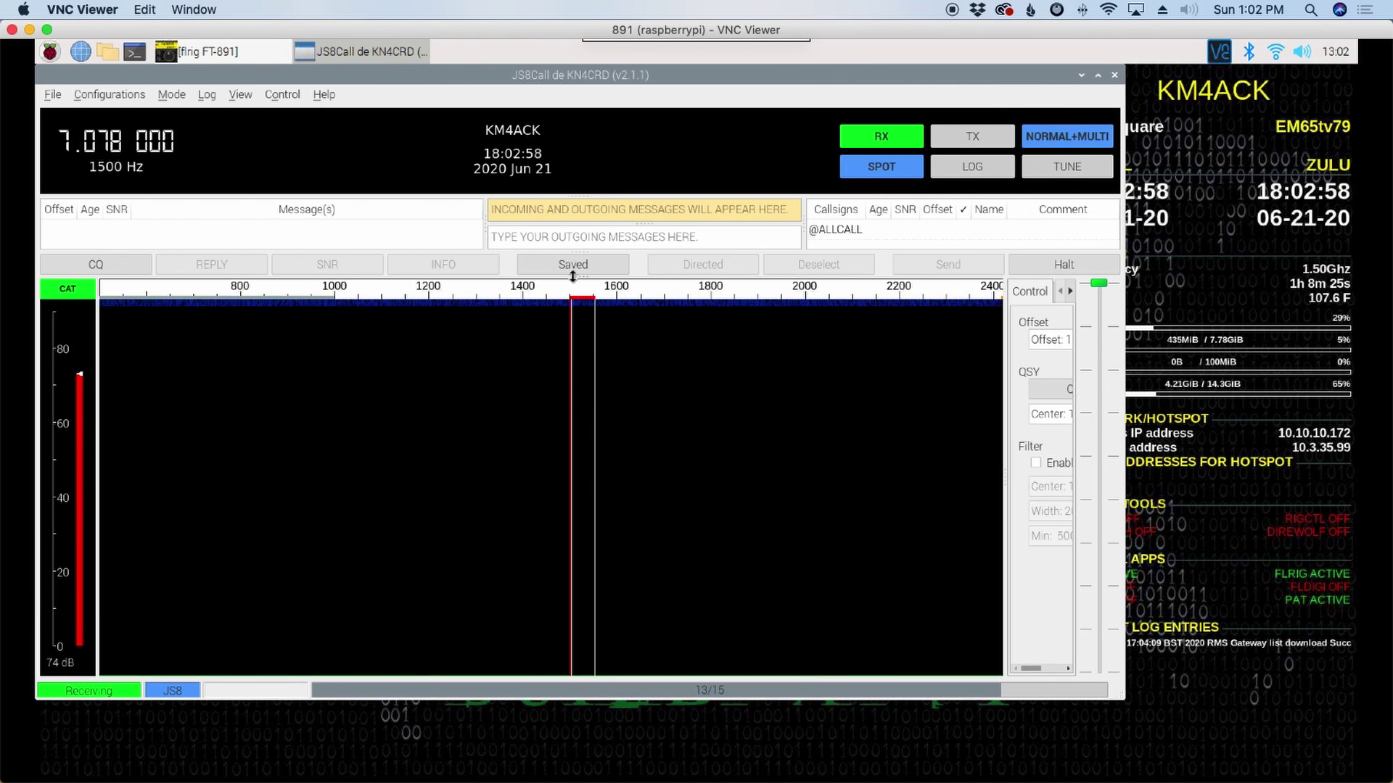
left_click_drag(573, 309, 586, 530)
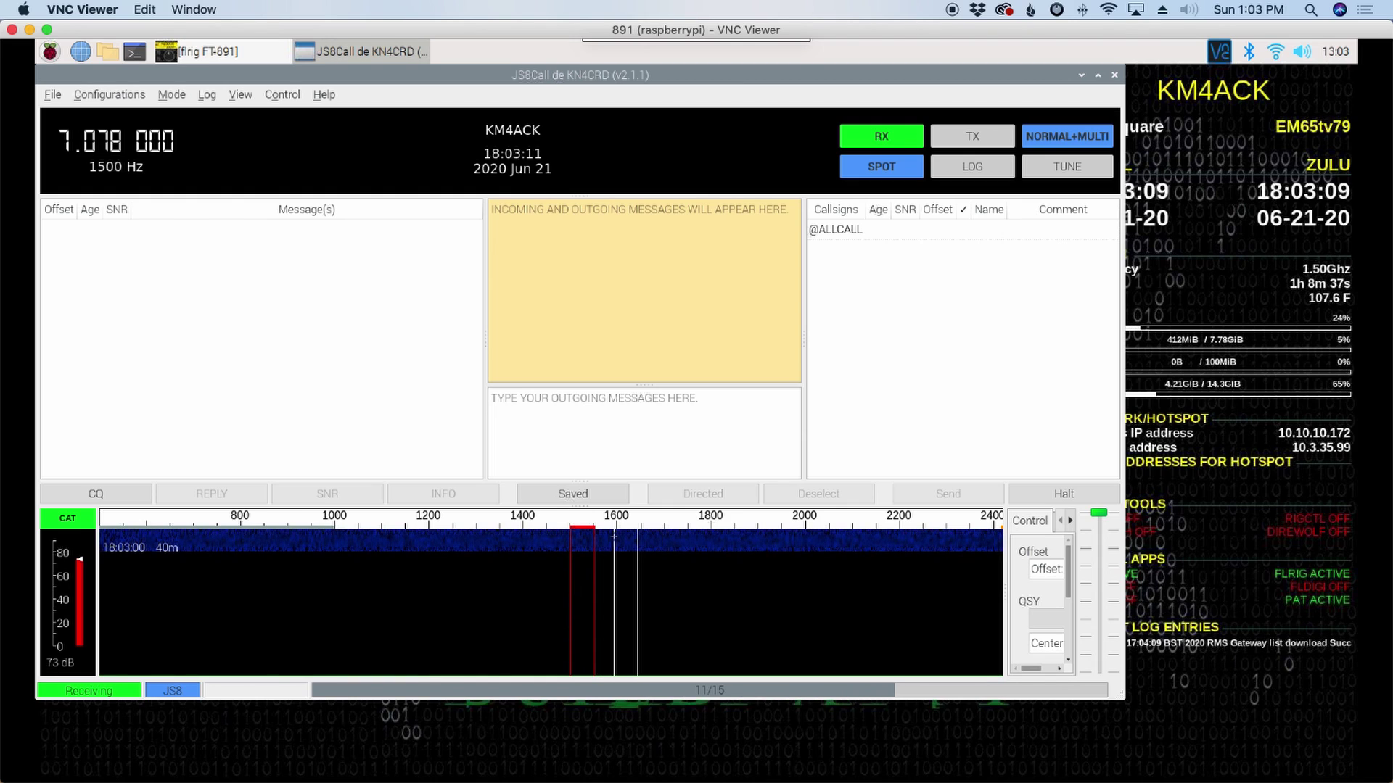
left_click(1058, 172)
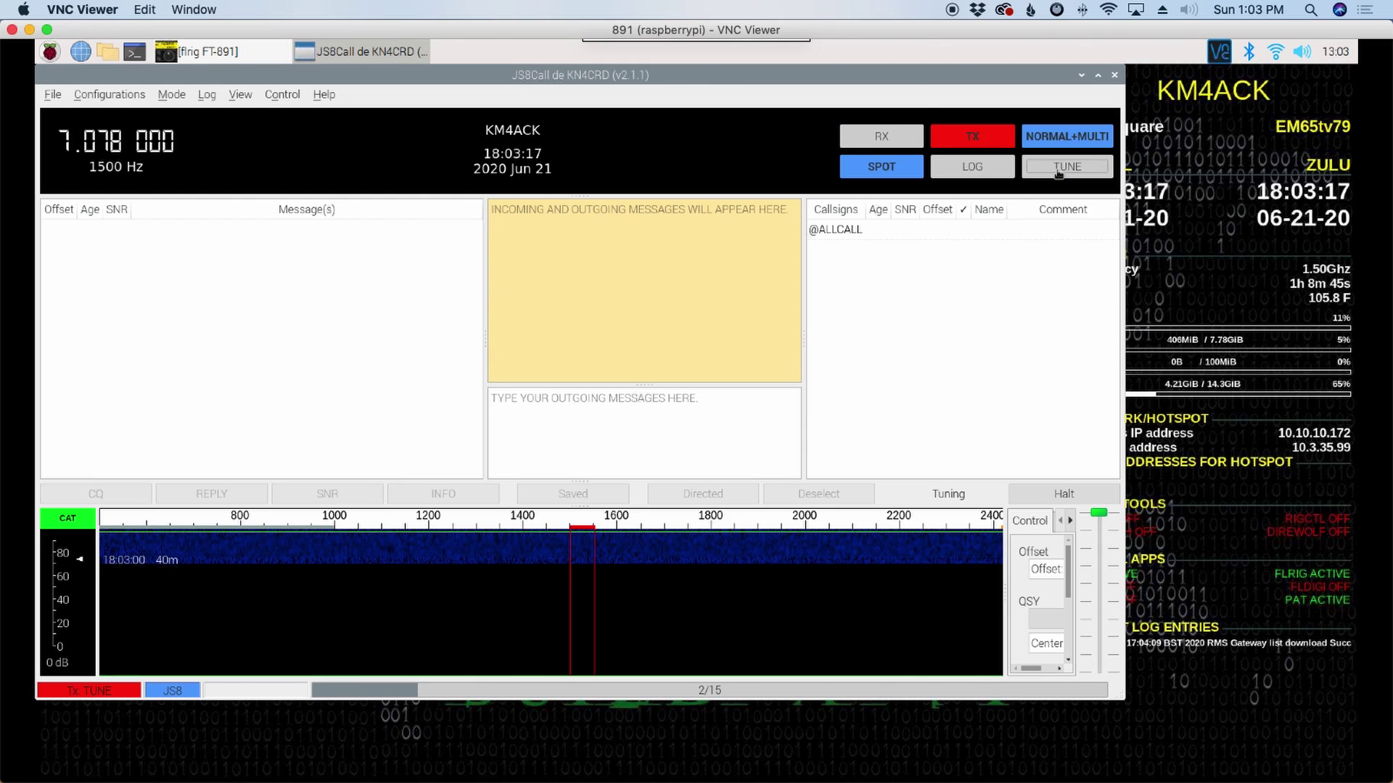
left_click(1057, 171)
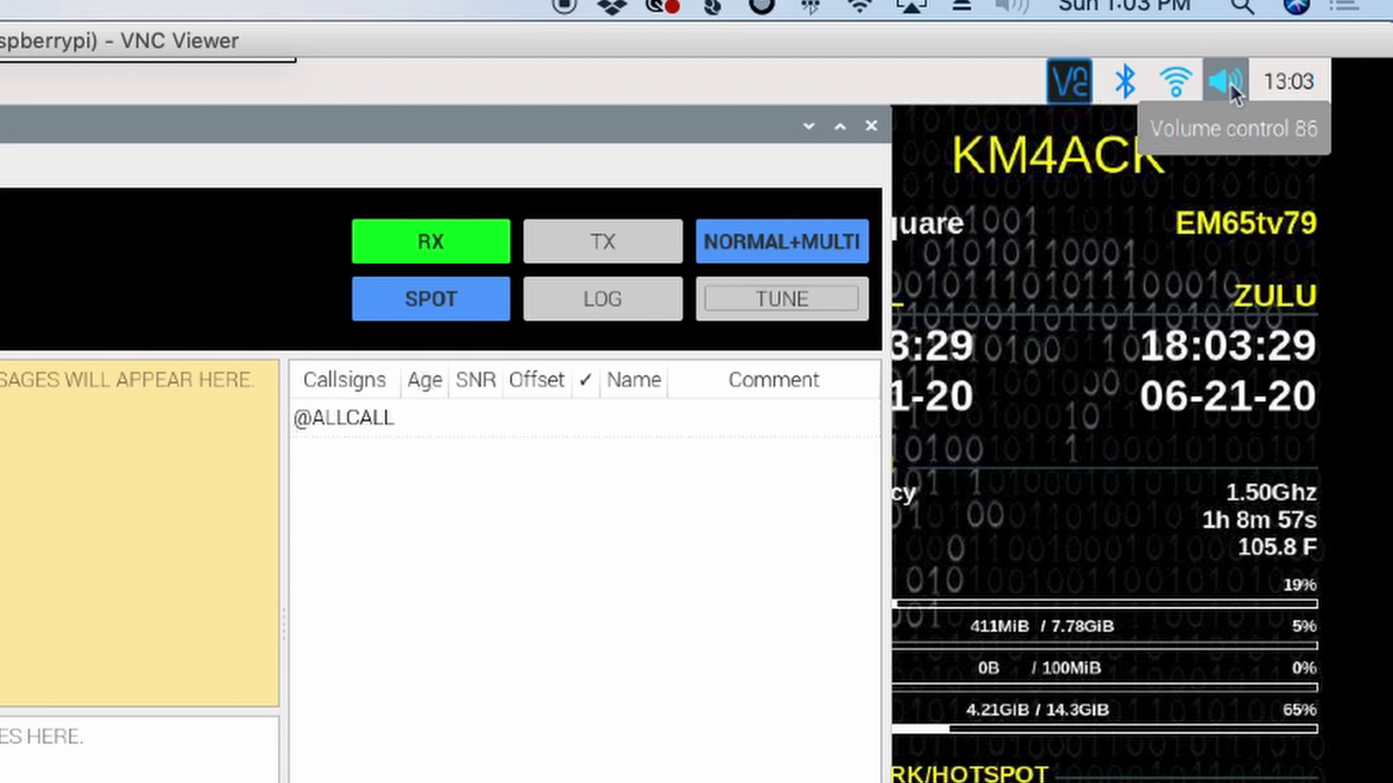
Switch Audio Outputs from HDMI to the USB Audio Device via the volume icon menu
right_click(1229, 80)
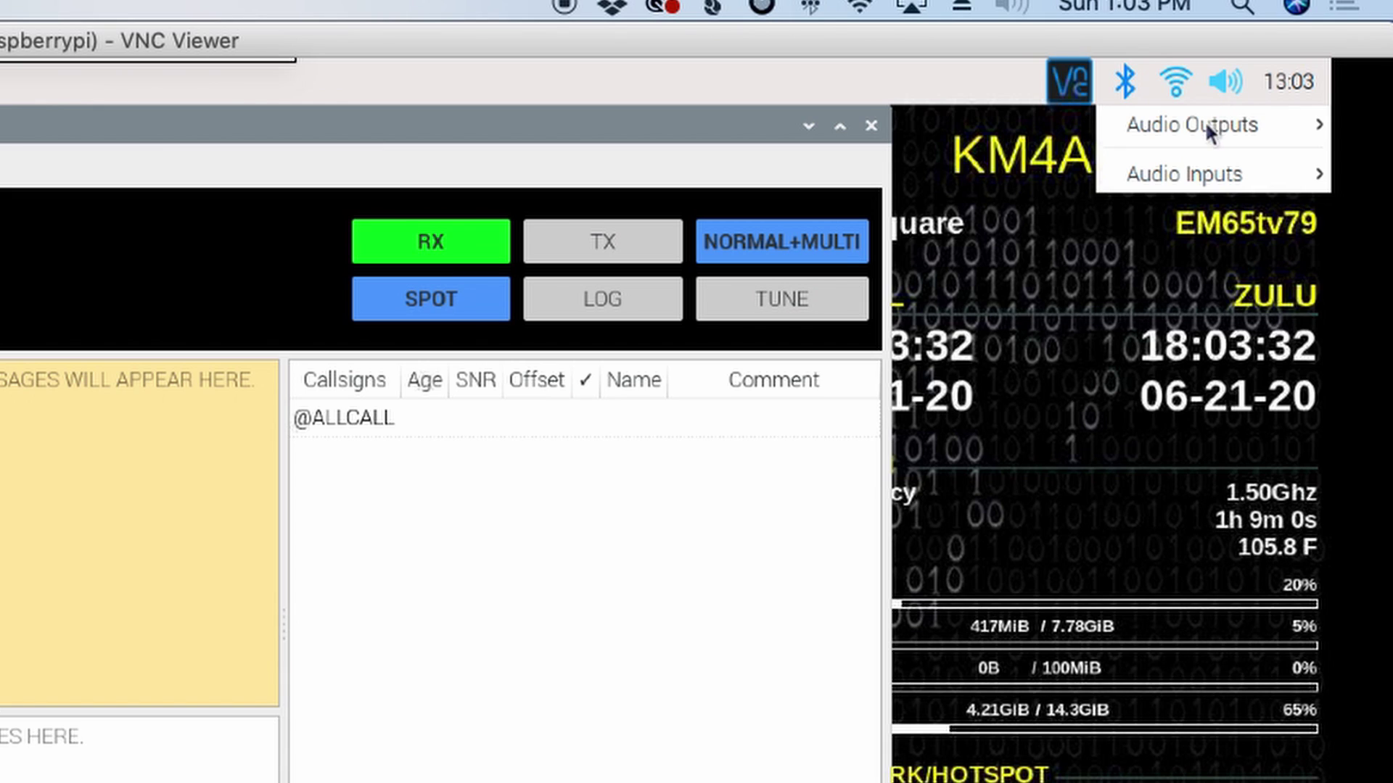
mouse_move(1198, 119)
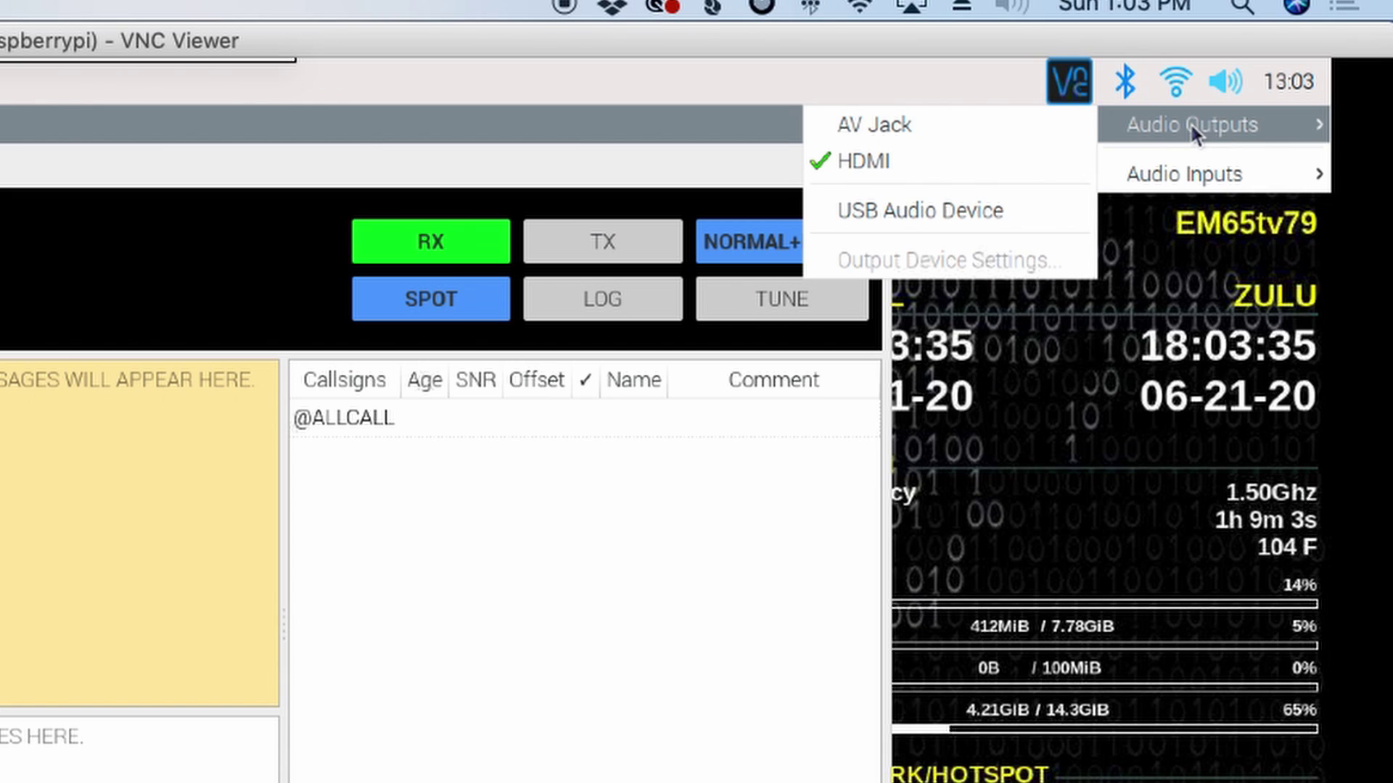
left_click(905, 209)
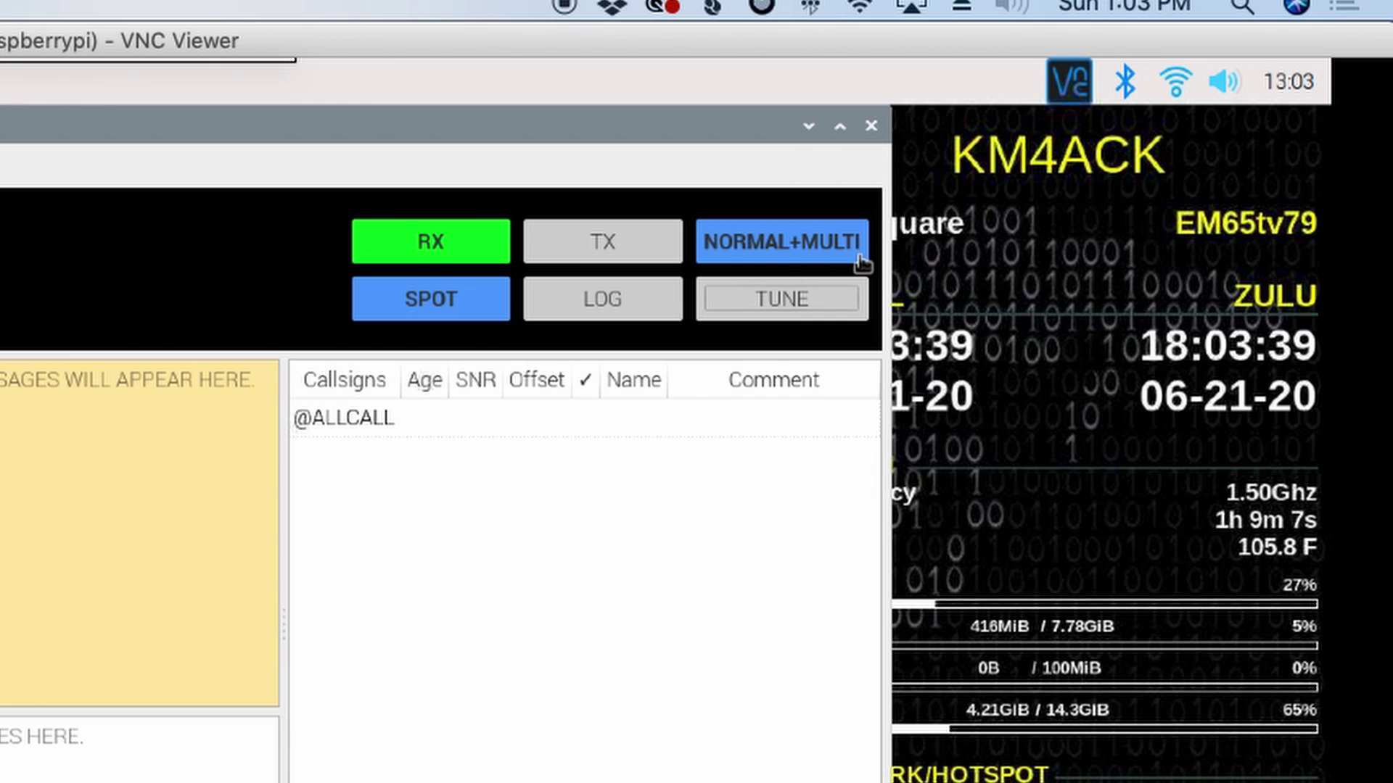
left_click(1225, 87)
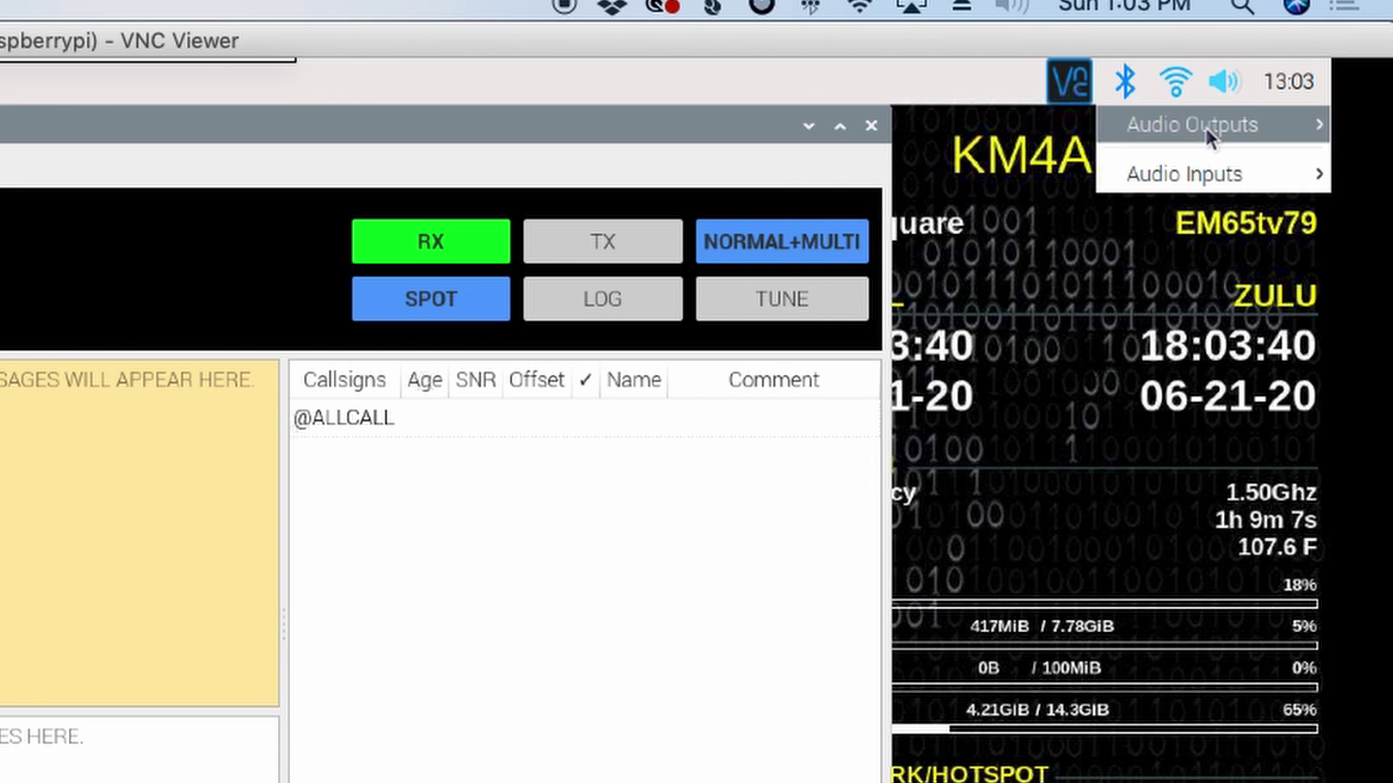
mouse_move(1207, 130)
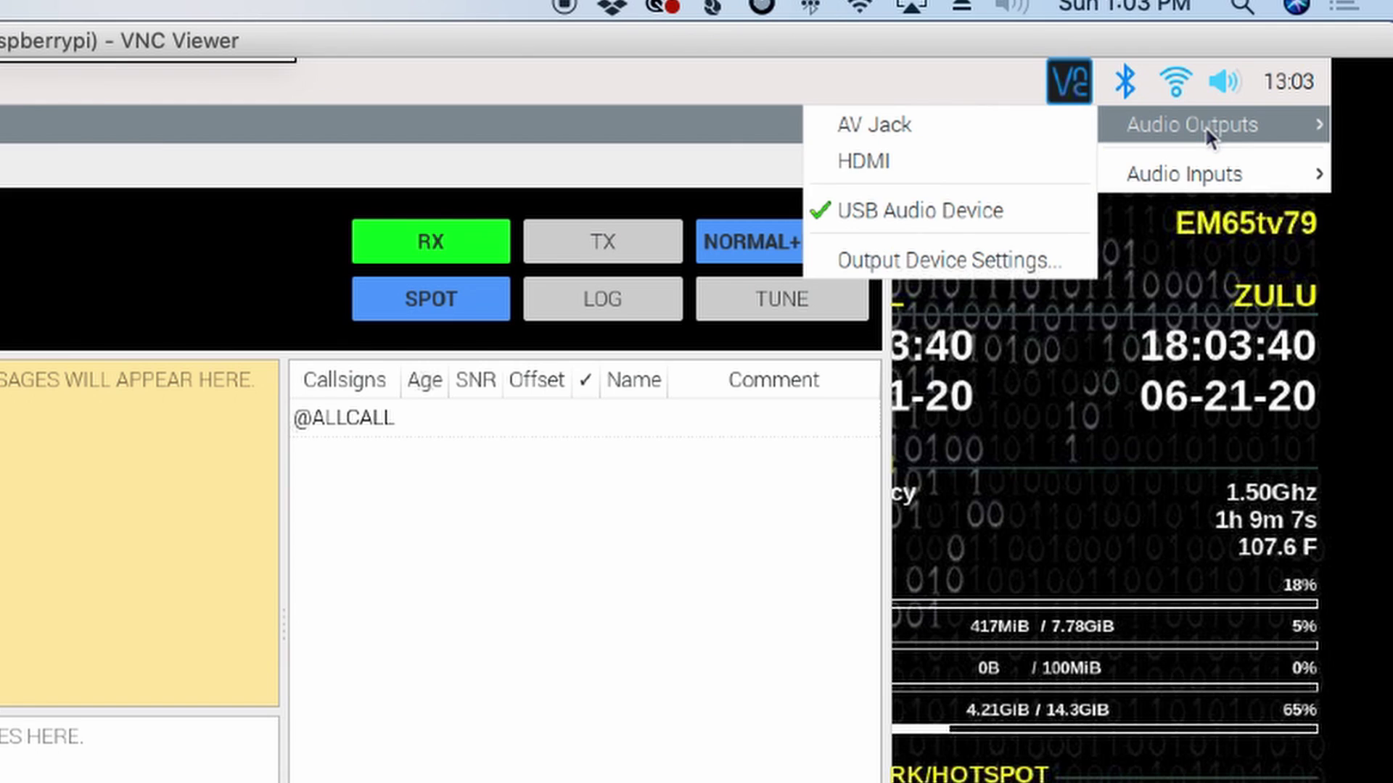
In the USB device's Options, uncheck Auto Gain Control (Playback), review Capture and Playback, and confirm
left_click(931, 258)
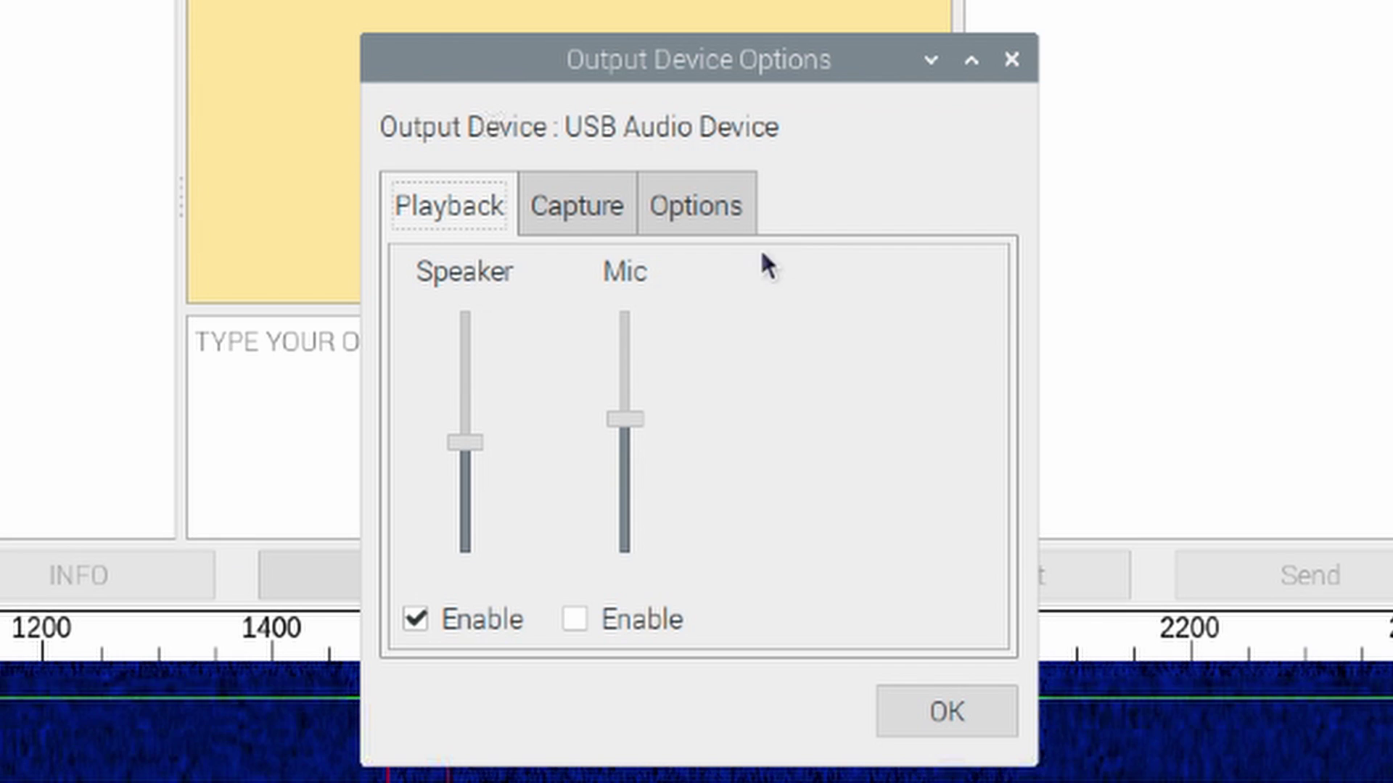
left_click(699, 203)
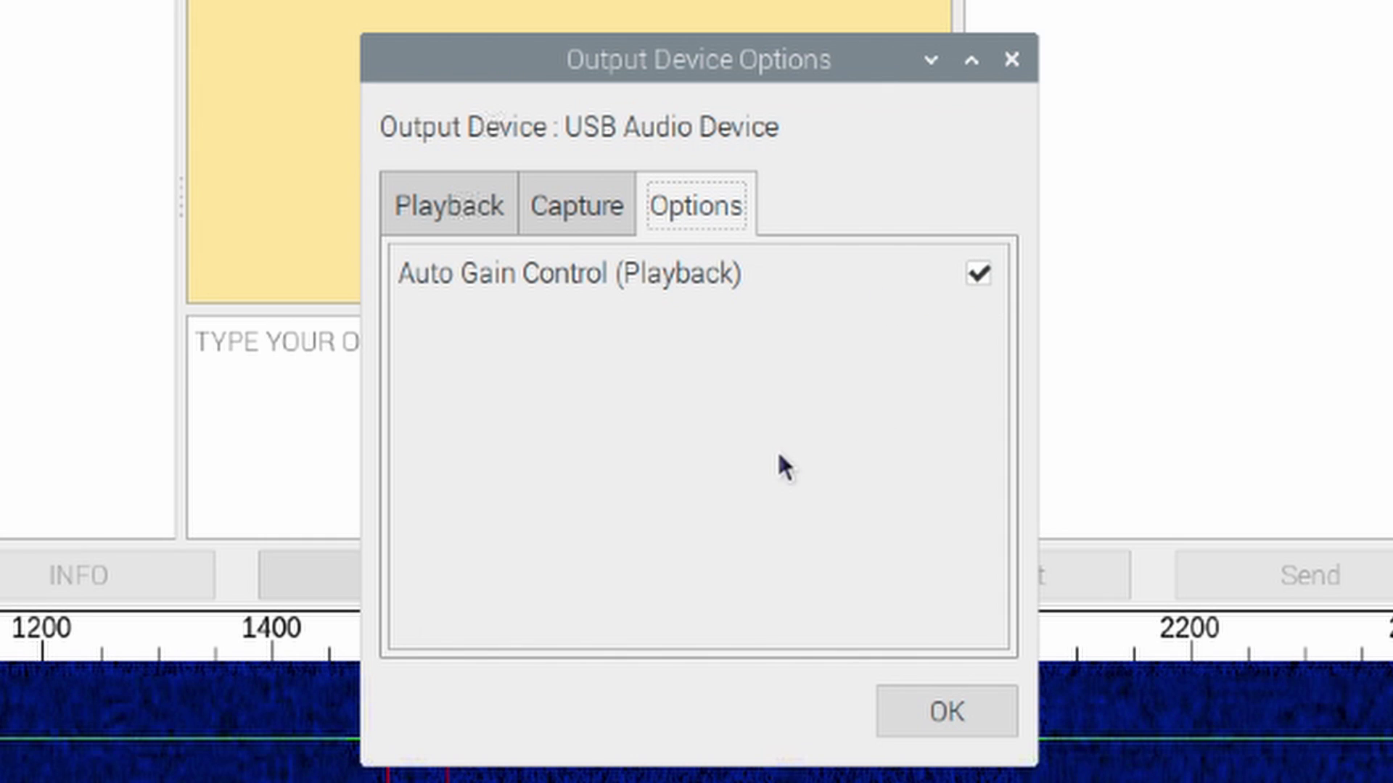
key("Tab")
key("space")
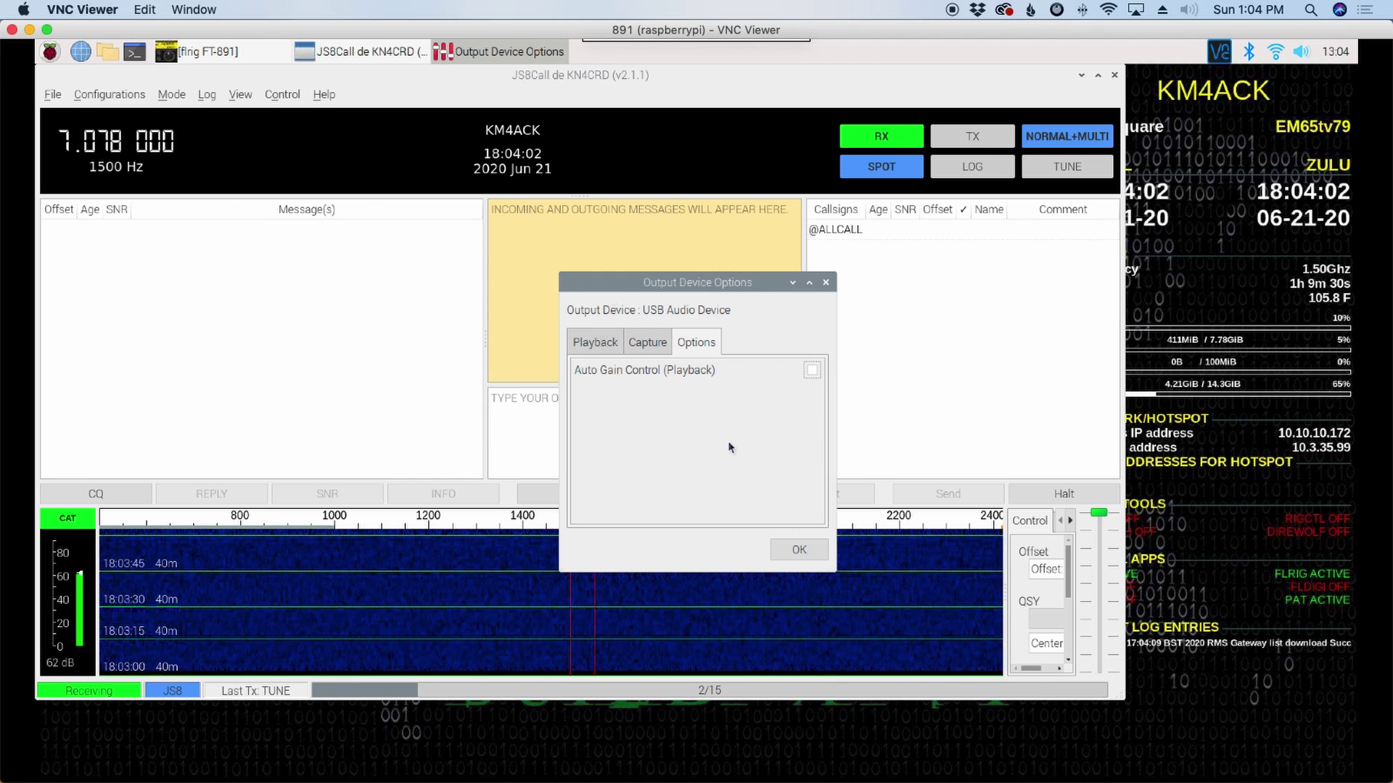
left_click(646, 343)
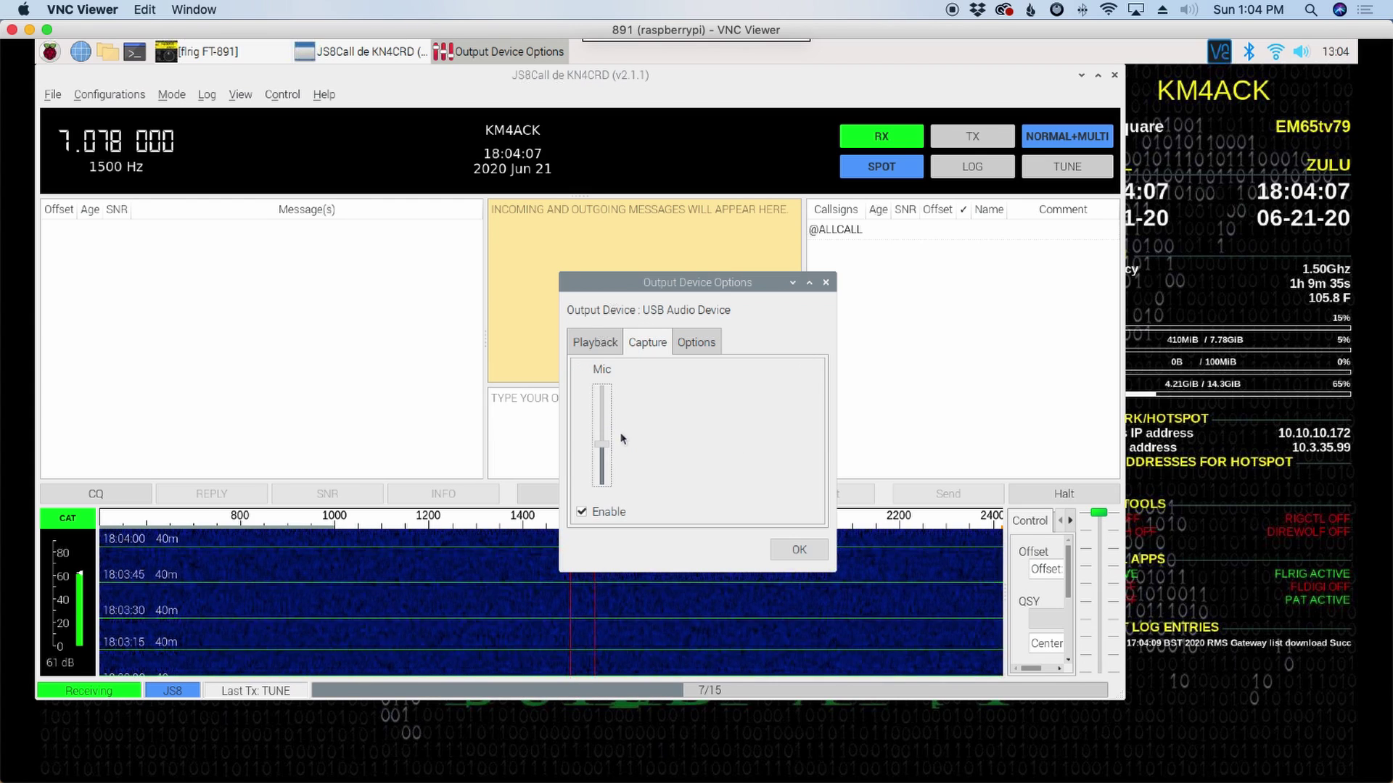
left_click(597, 344)
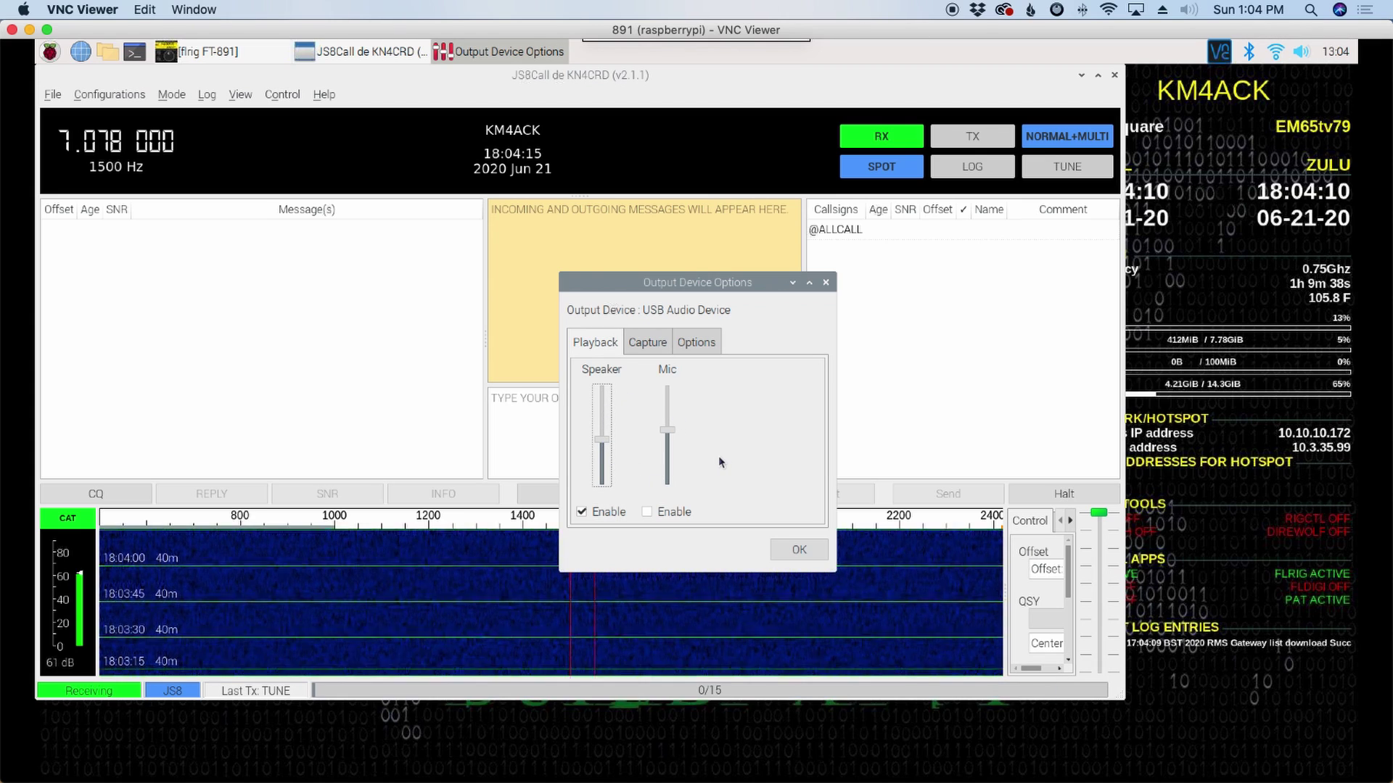
left_click(787, 547)
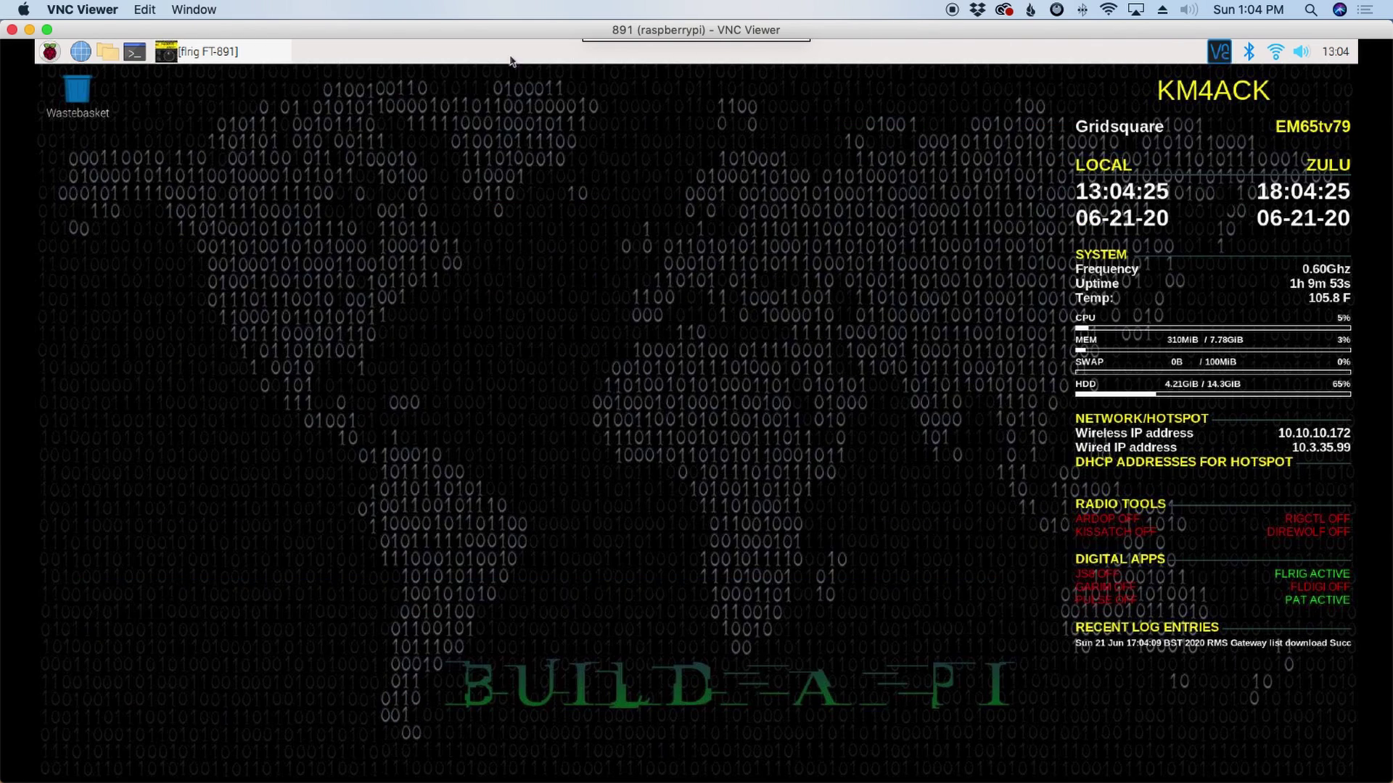
Launch Fldigi from the Raspberry menu's Hamradio submenu
left_click(50, 55)
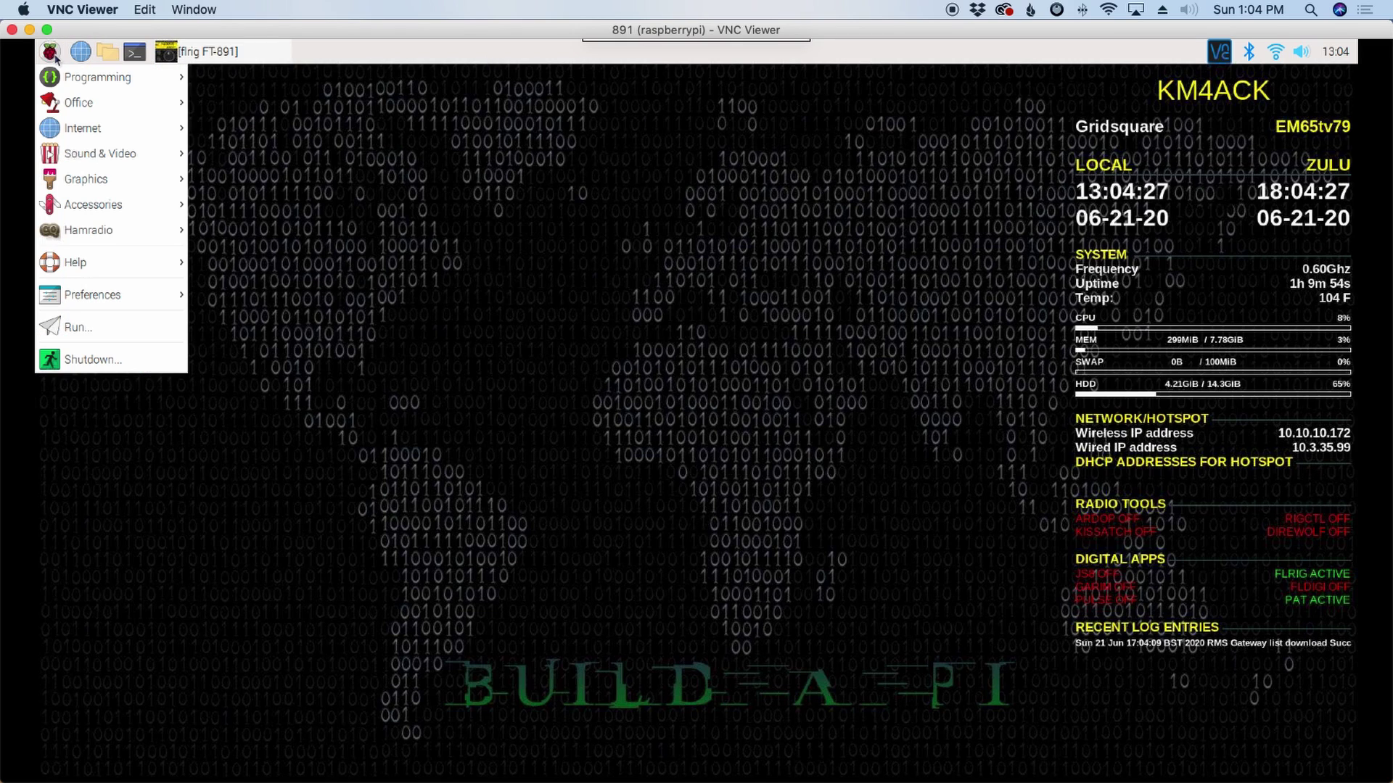
mouse_move(127, 232)
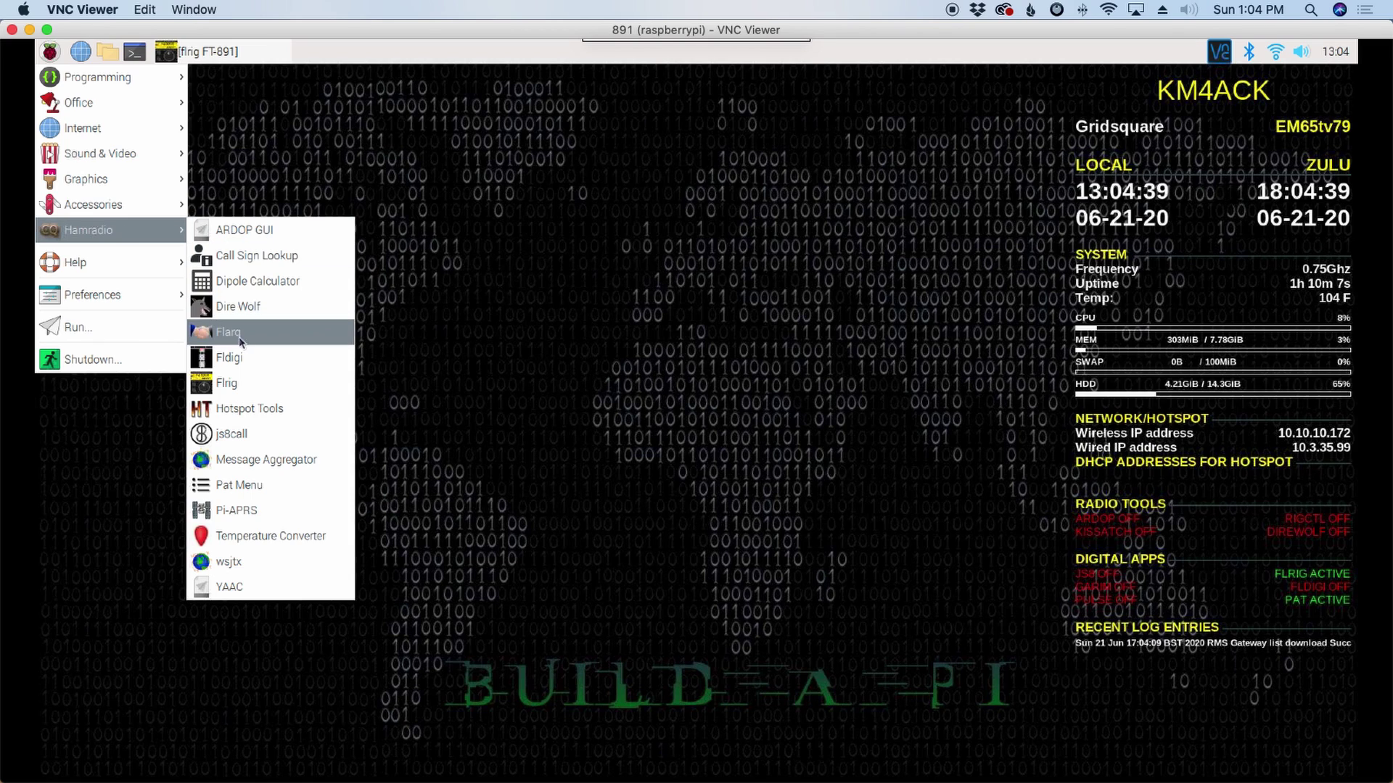
left_click(231, 357)
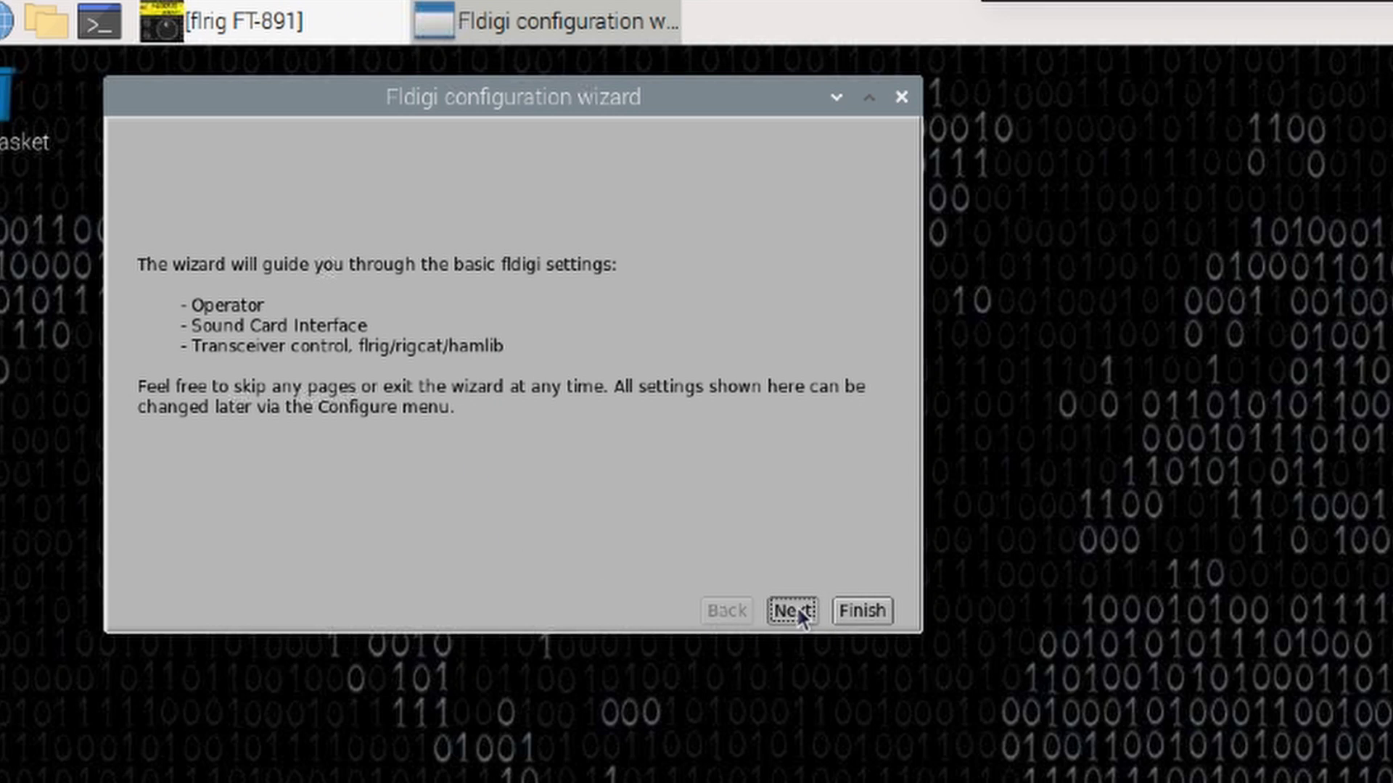
Enter the station callsign and the operator callsign in the Fldigi wizard
left_click(793, 612)
left_click(435, 206)
type("KM4ACK")
key("Tab")
type("KM4ACK")
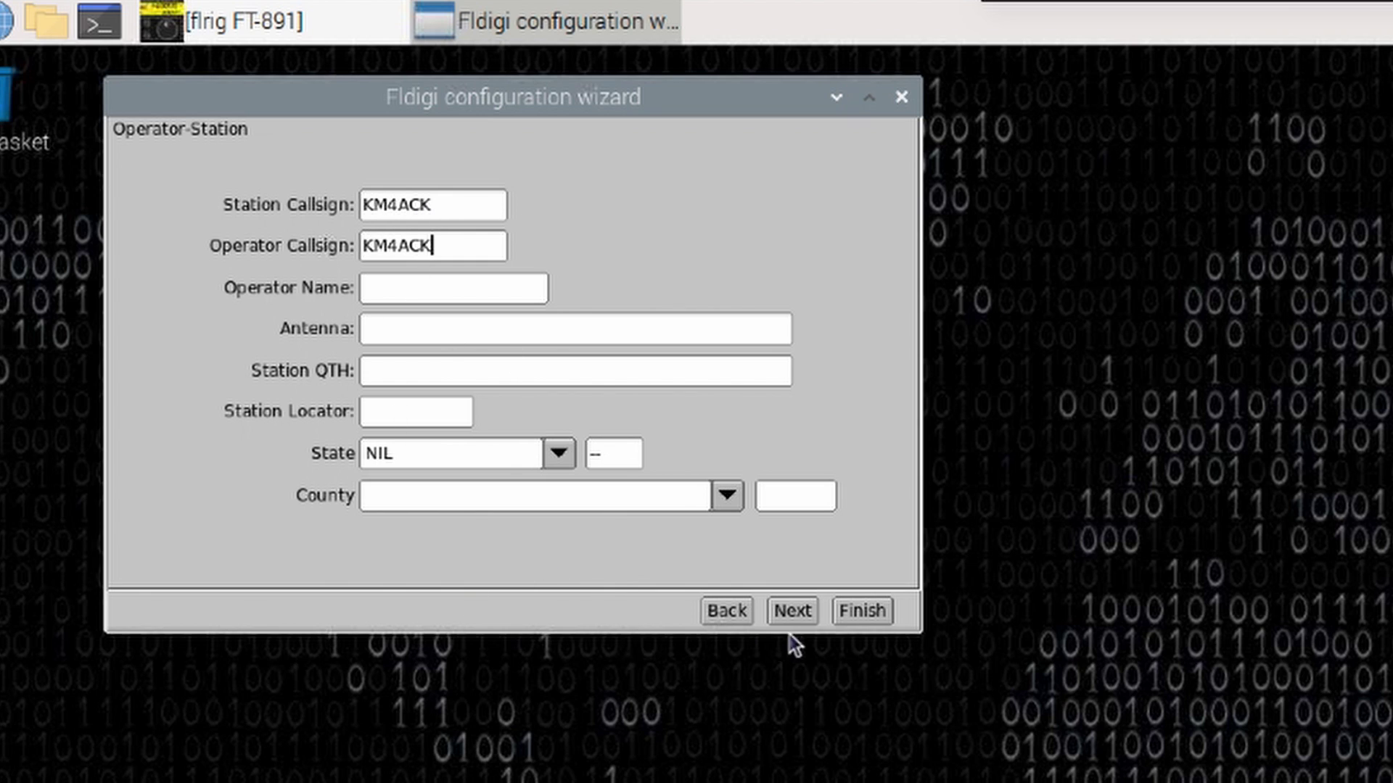
Enable PortAudio and set playback to the USB Audio Device (hw:2,0)
left_click(794, 611)
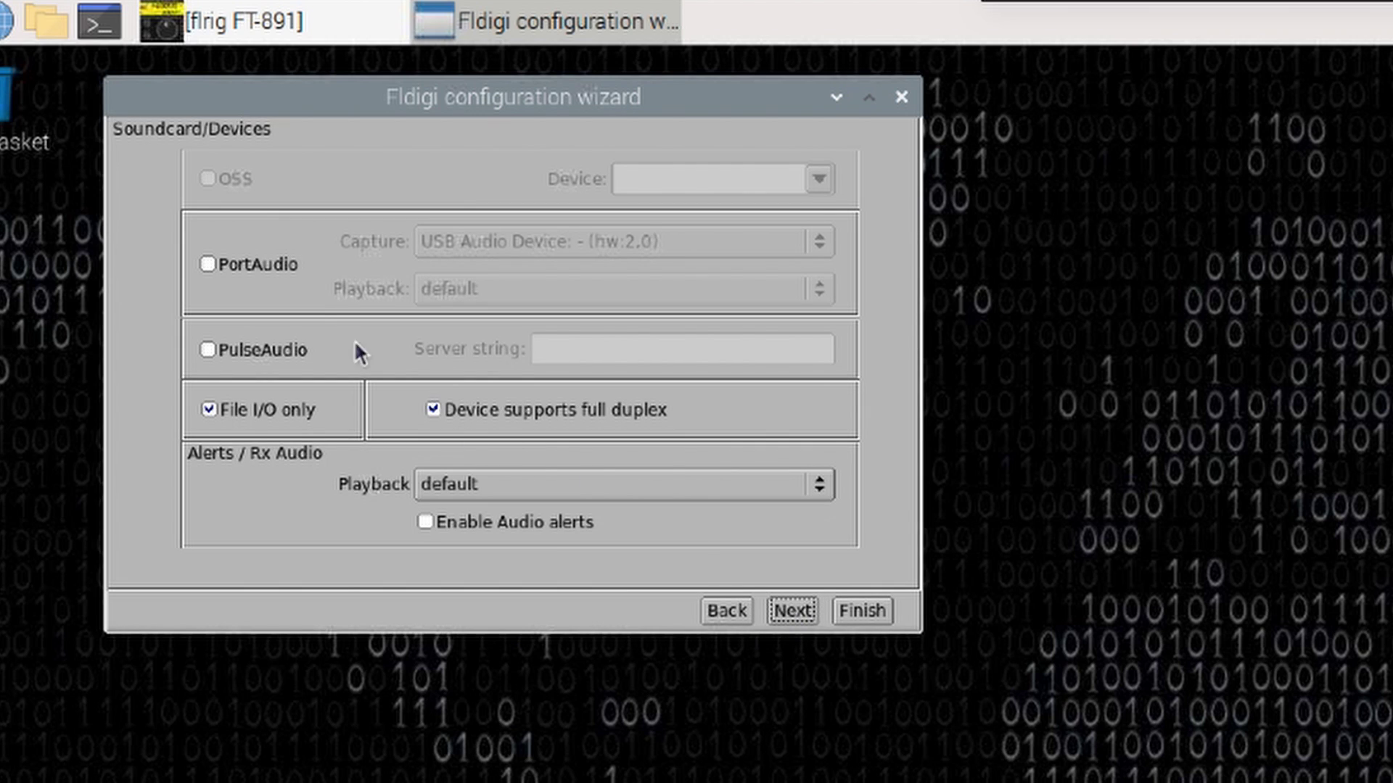
left_click(207, 264)
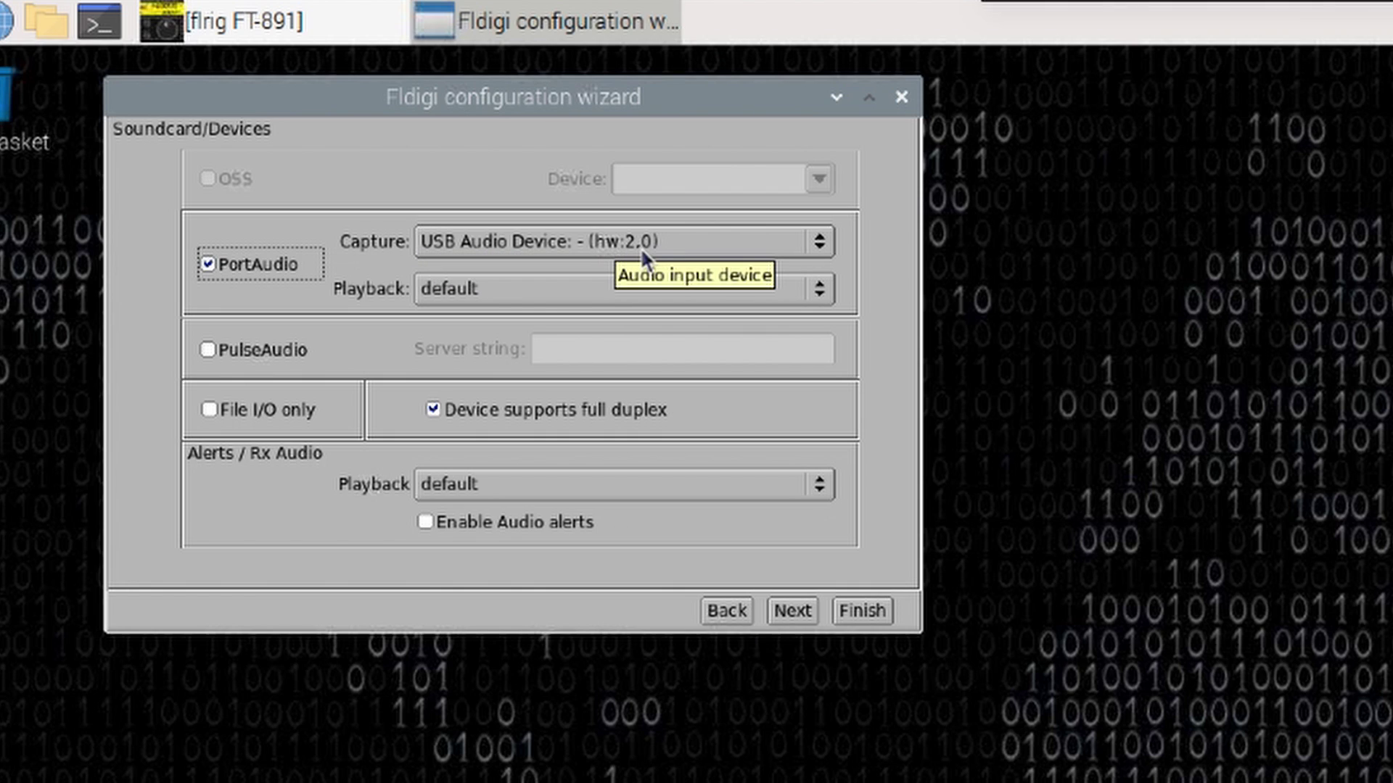
left_click(578, 281)
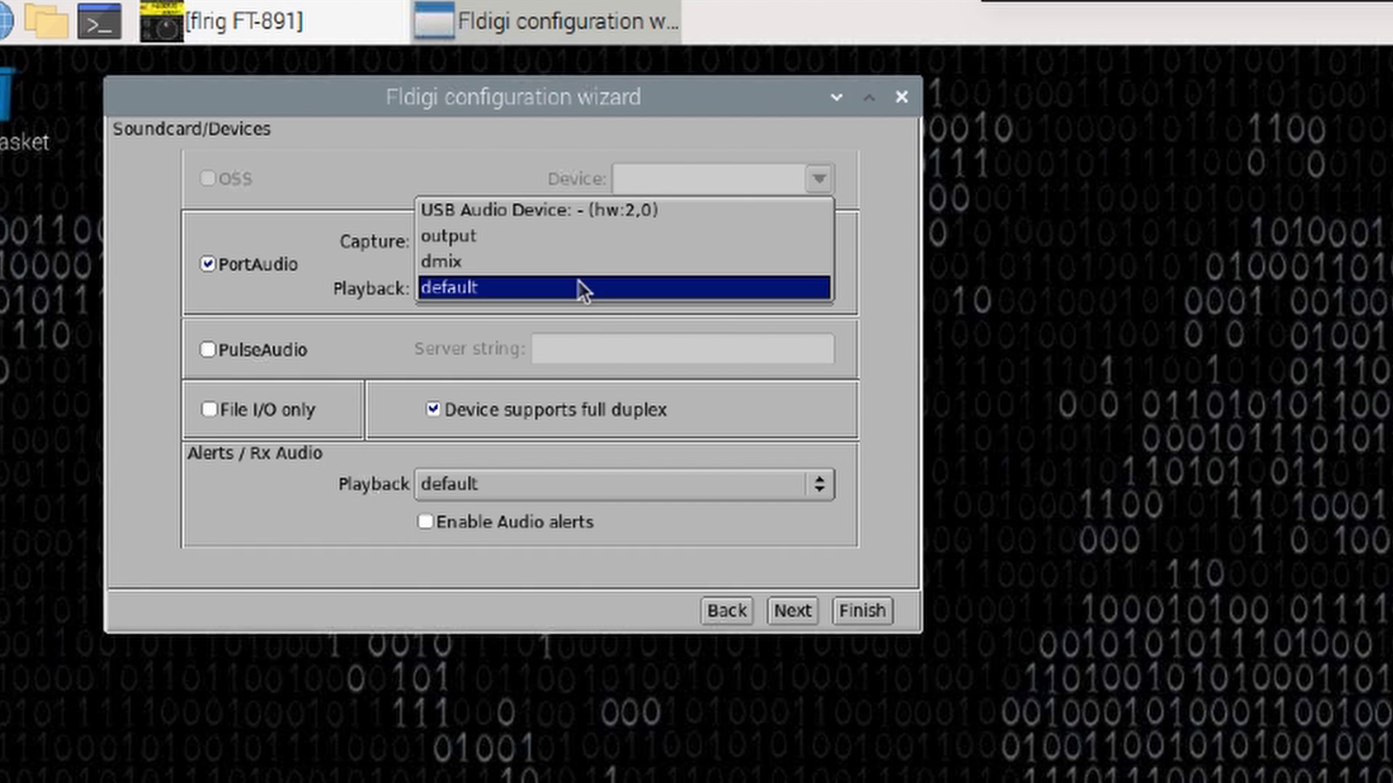
left_click(581, 215)
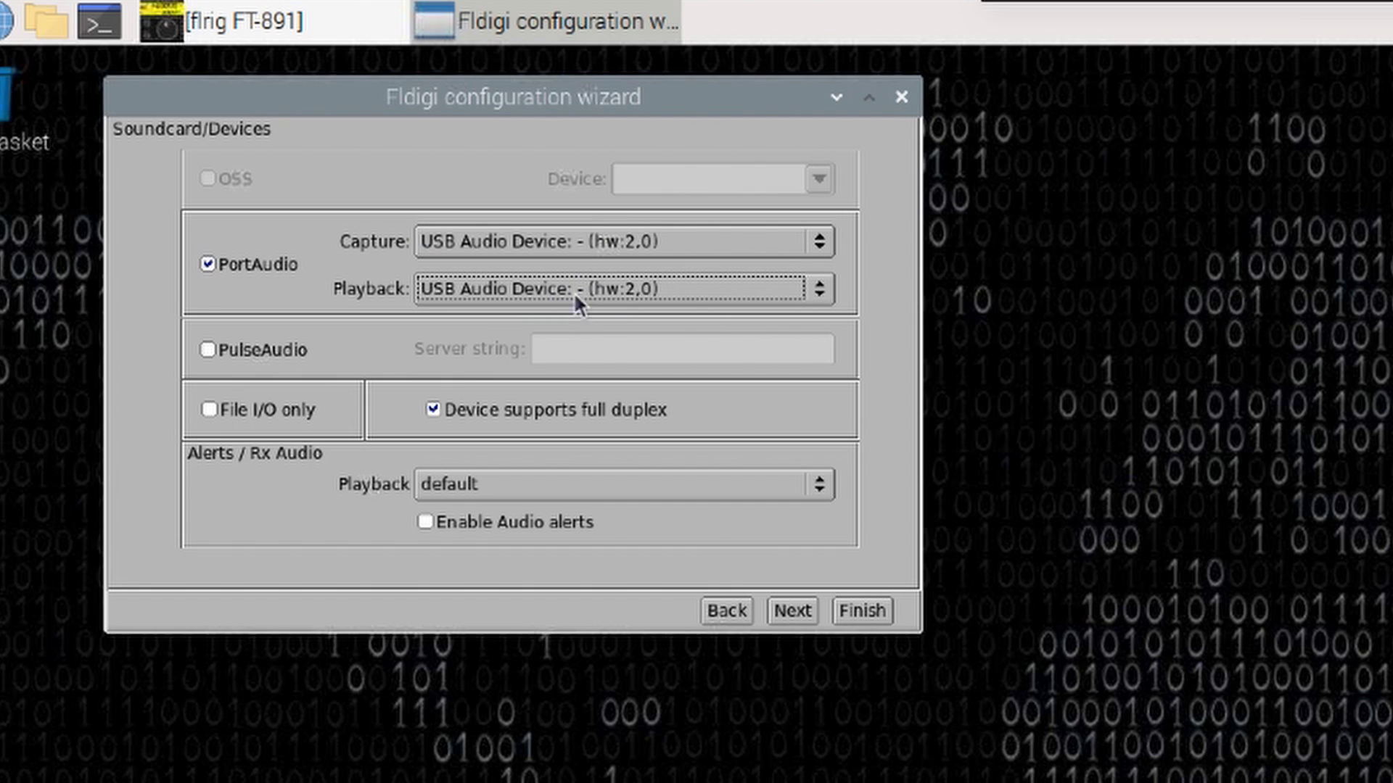
left_click(793, 613)
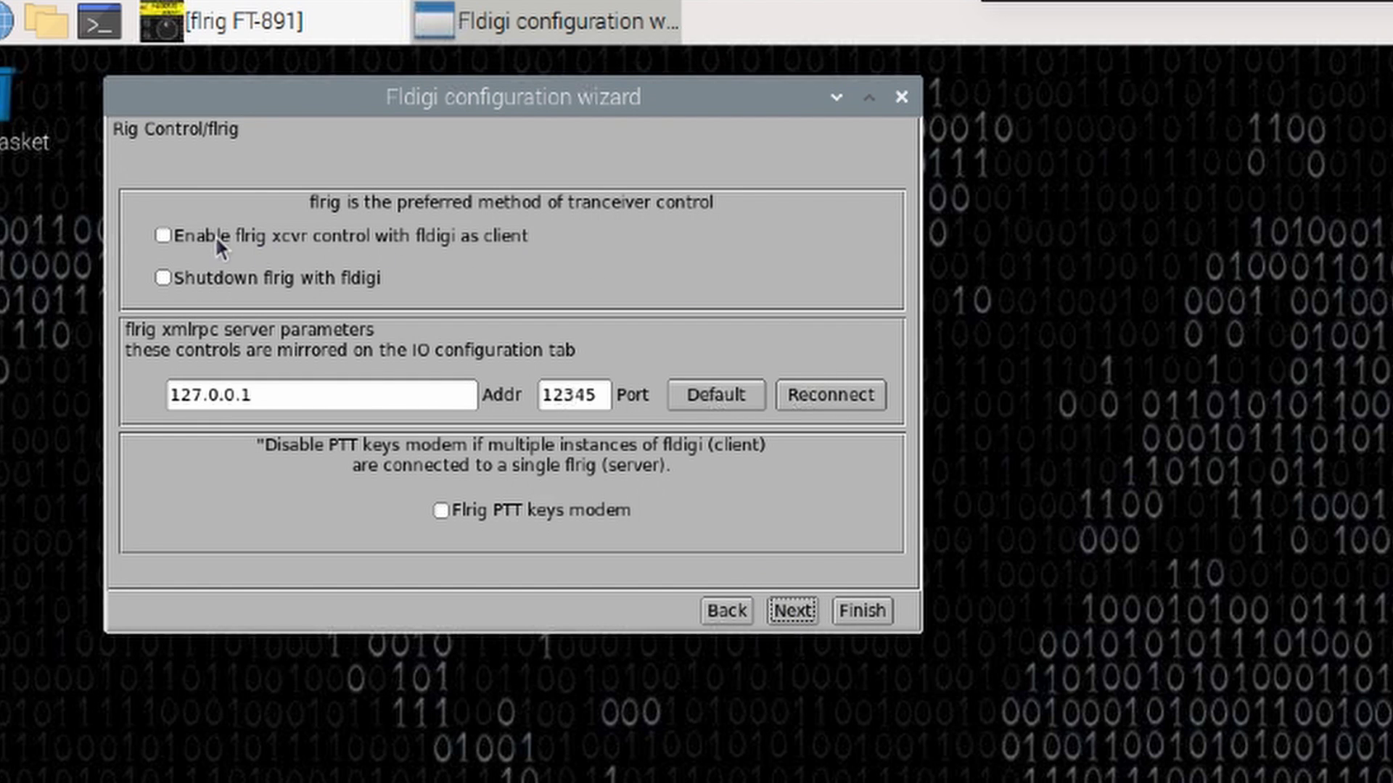
Enable flrig xcvr control with Fldigi as client, skip the RigCAT and Hamlib pages, and finish
left_click(163, 236)
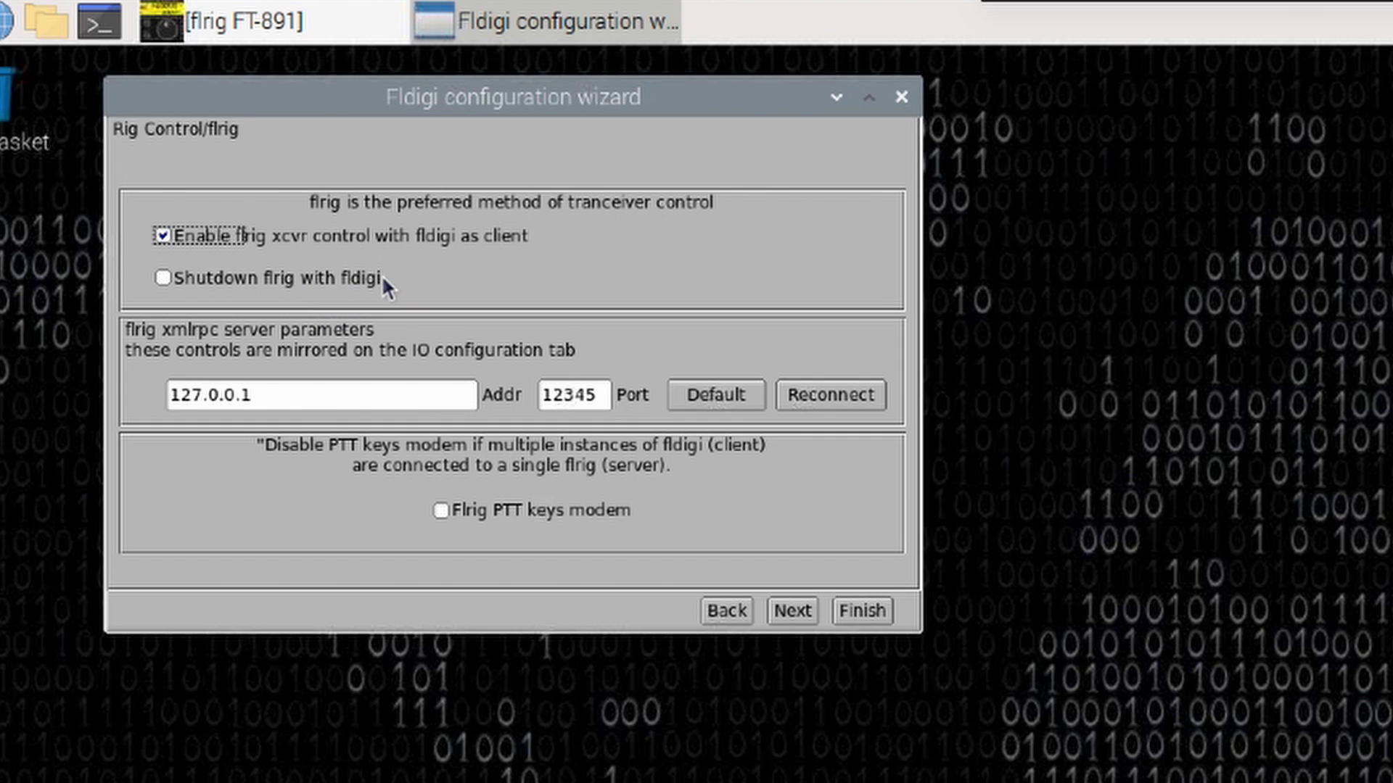
left_click(792, 610)
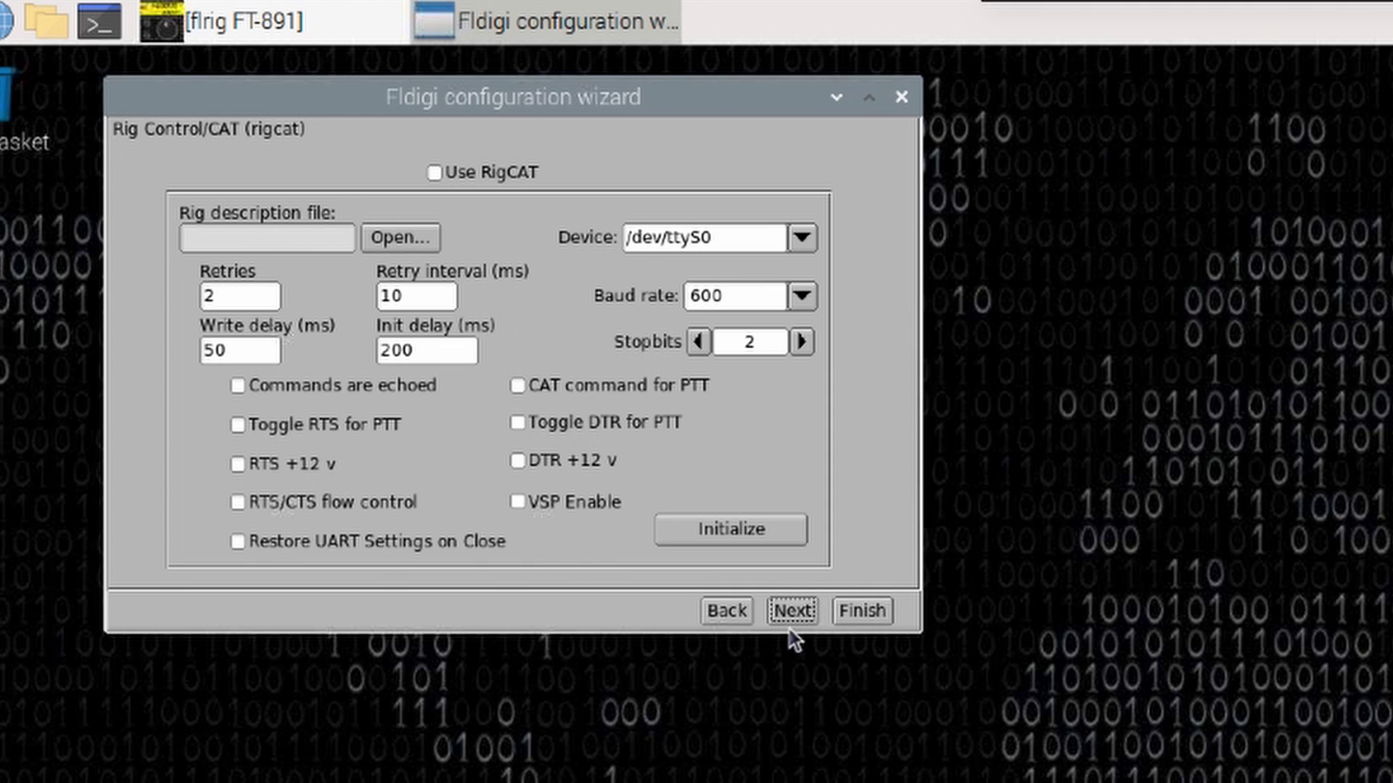
left_click(785, 610)
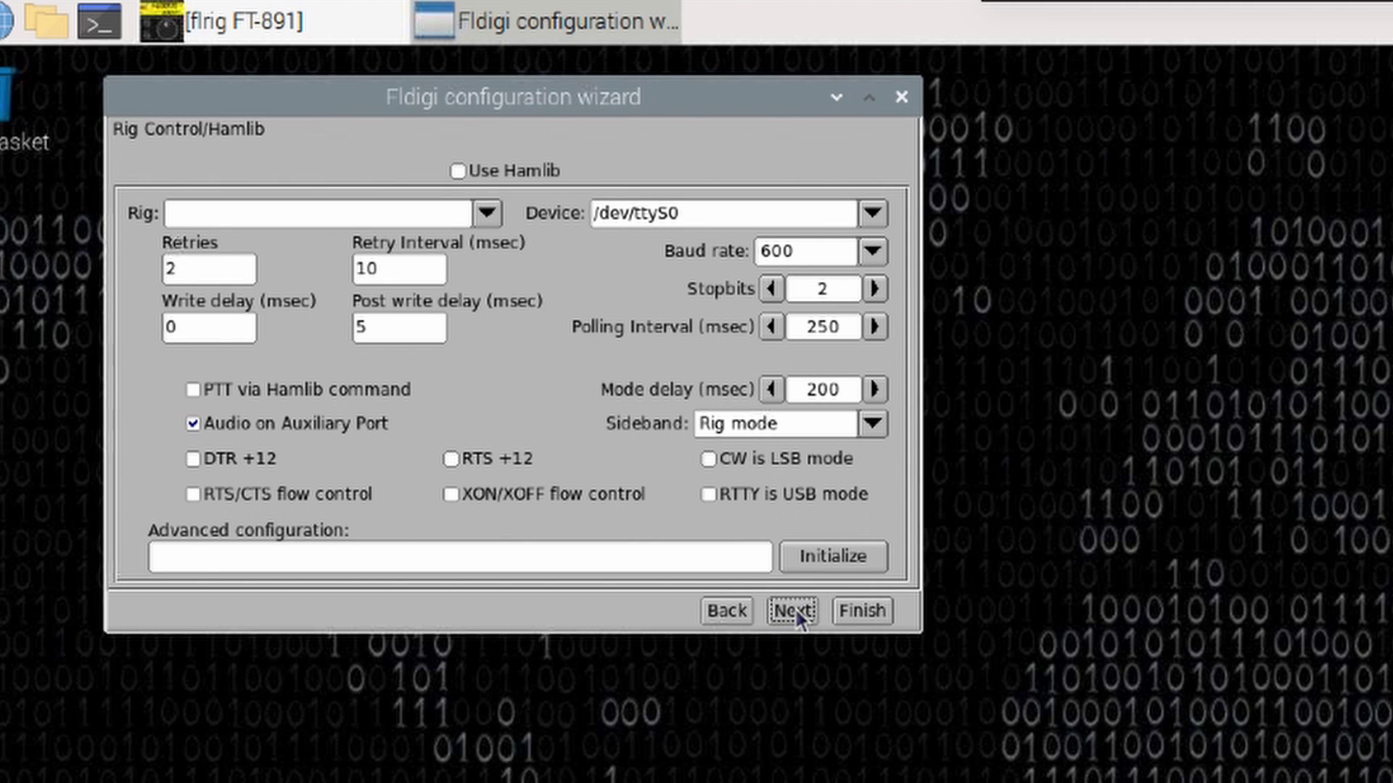
left_click(863, 609)
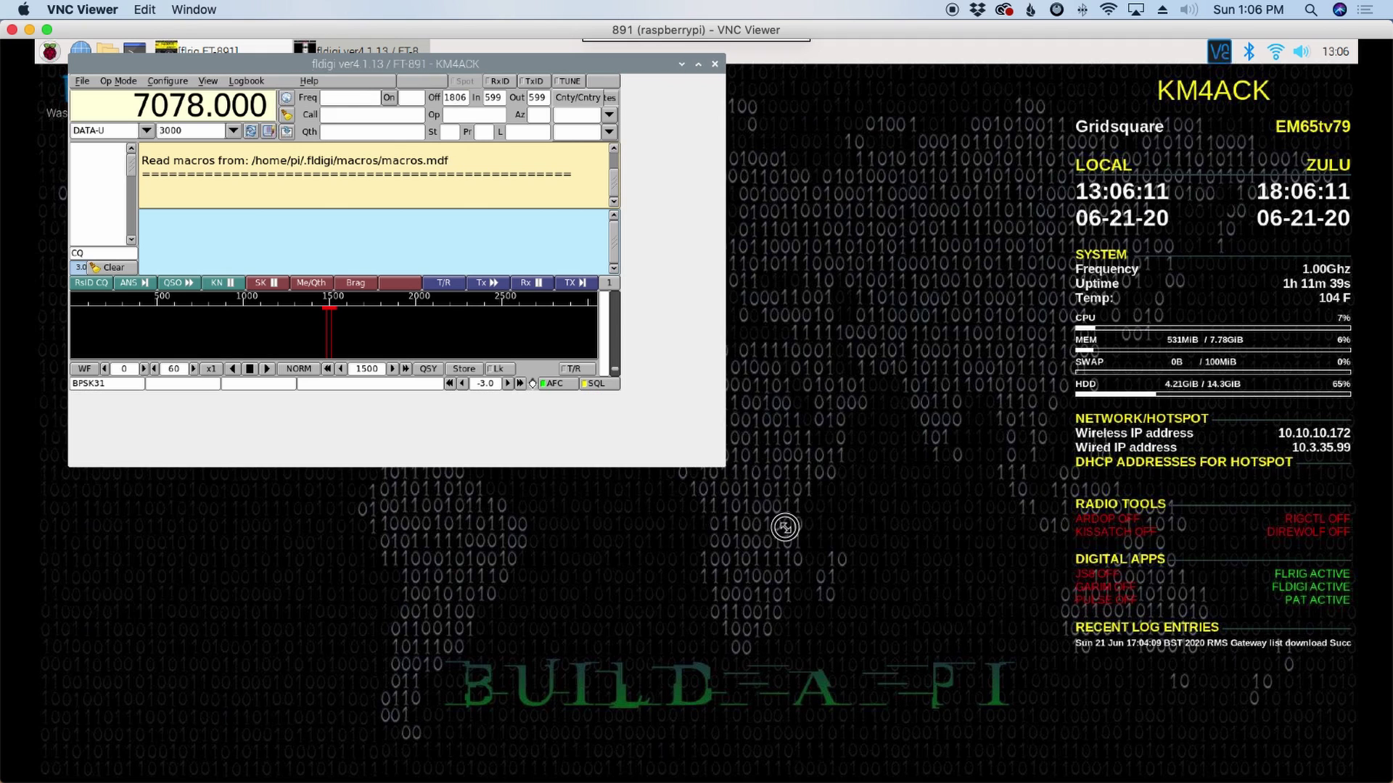
Enlarge the Fldigi window, then start and stop a TUNE transmission at 7078.000
left_click_drag(785, 528, 917, 643)
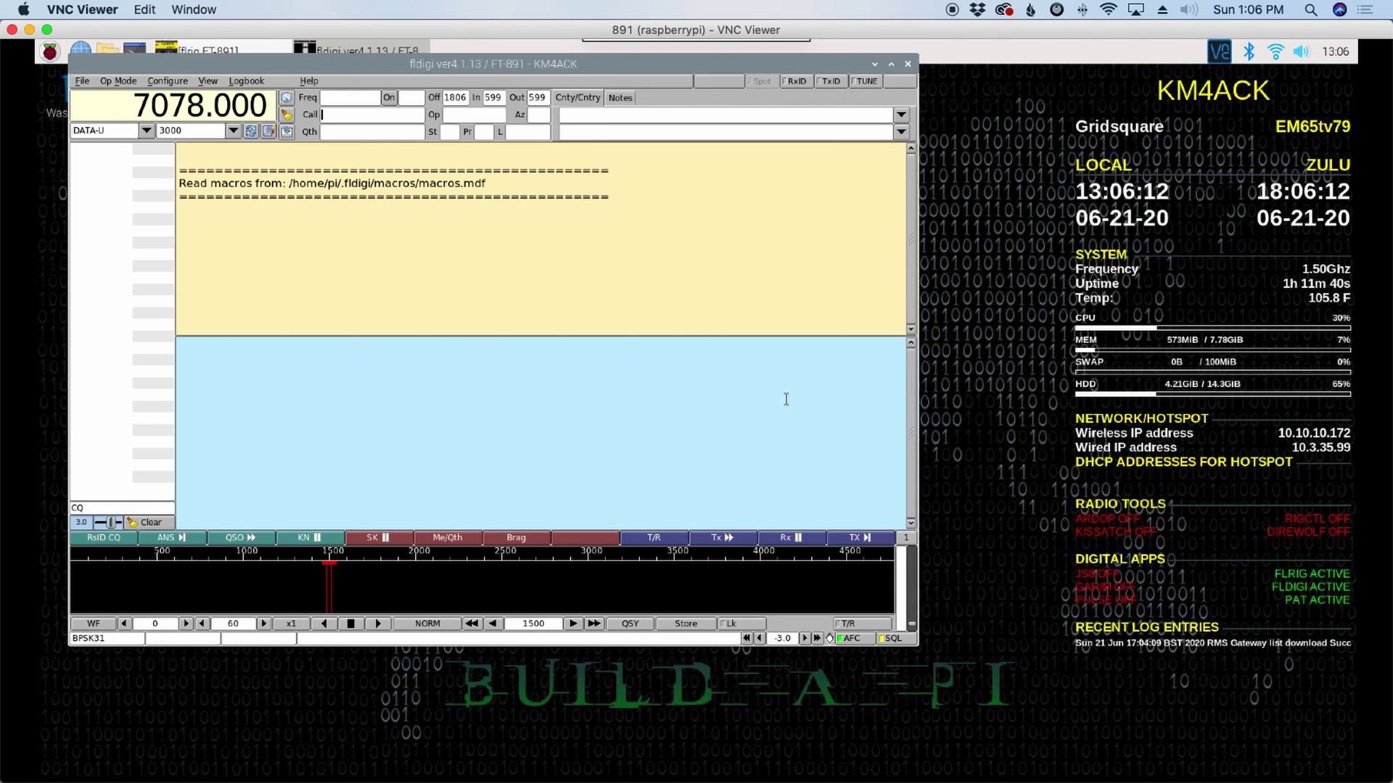
left_click(866, 82)
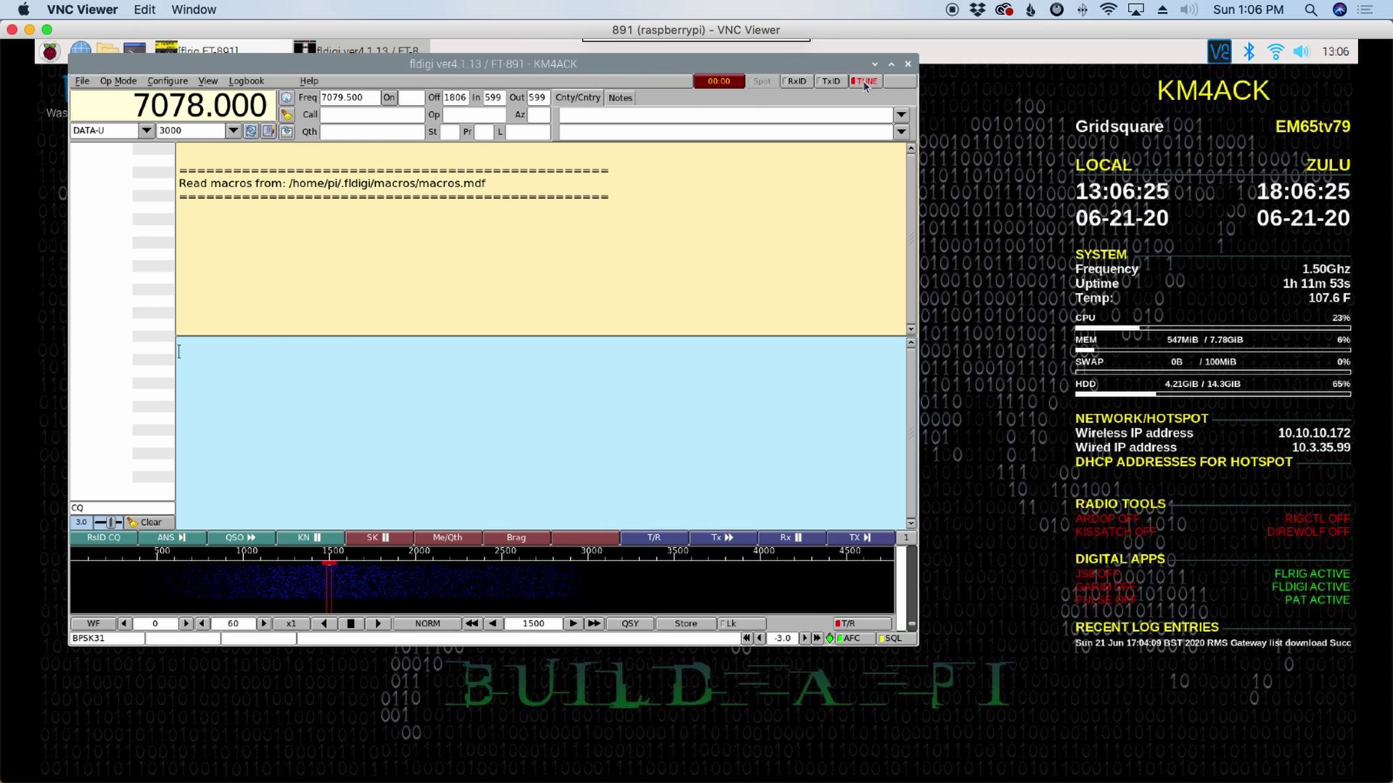
left_click(865, 83)
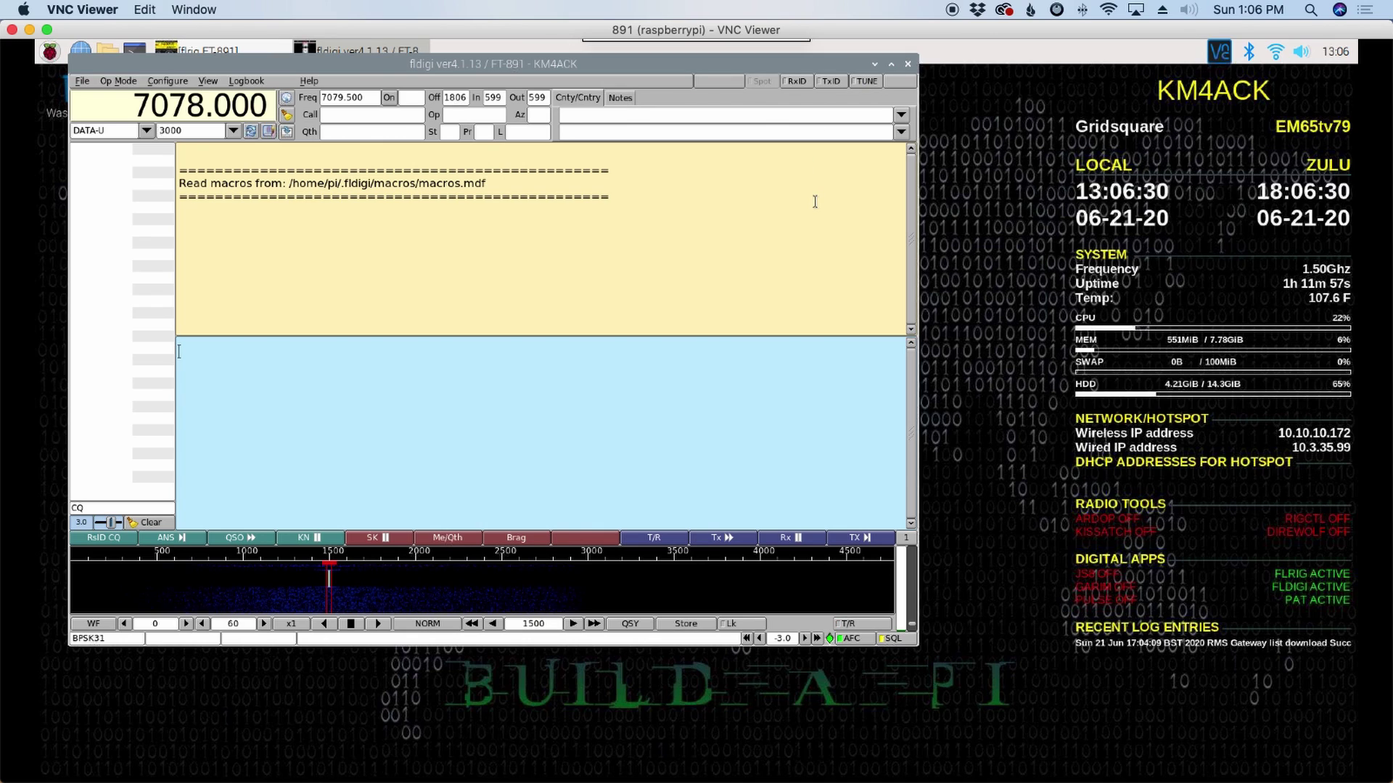